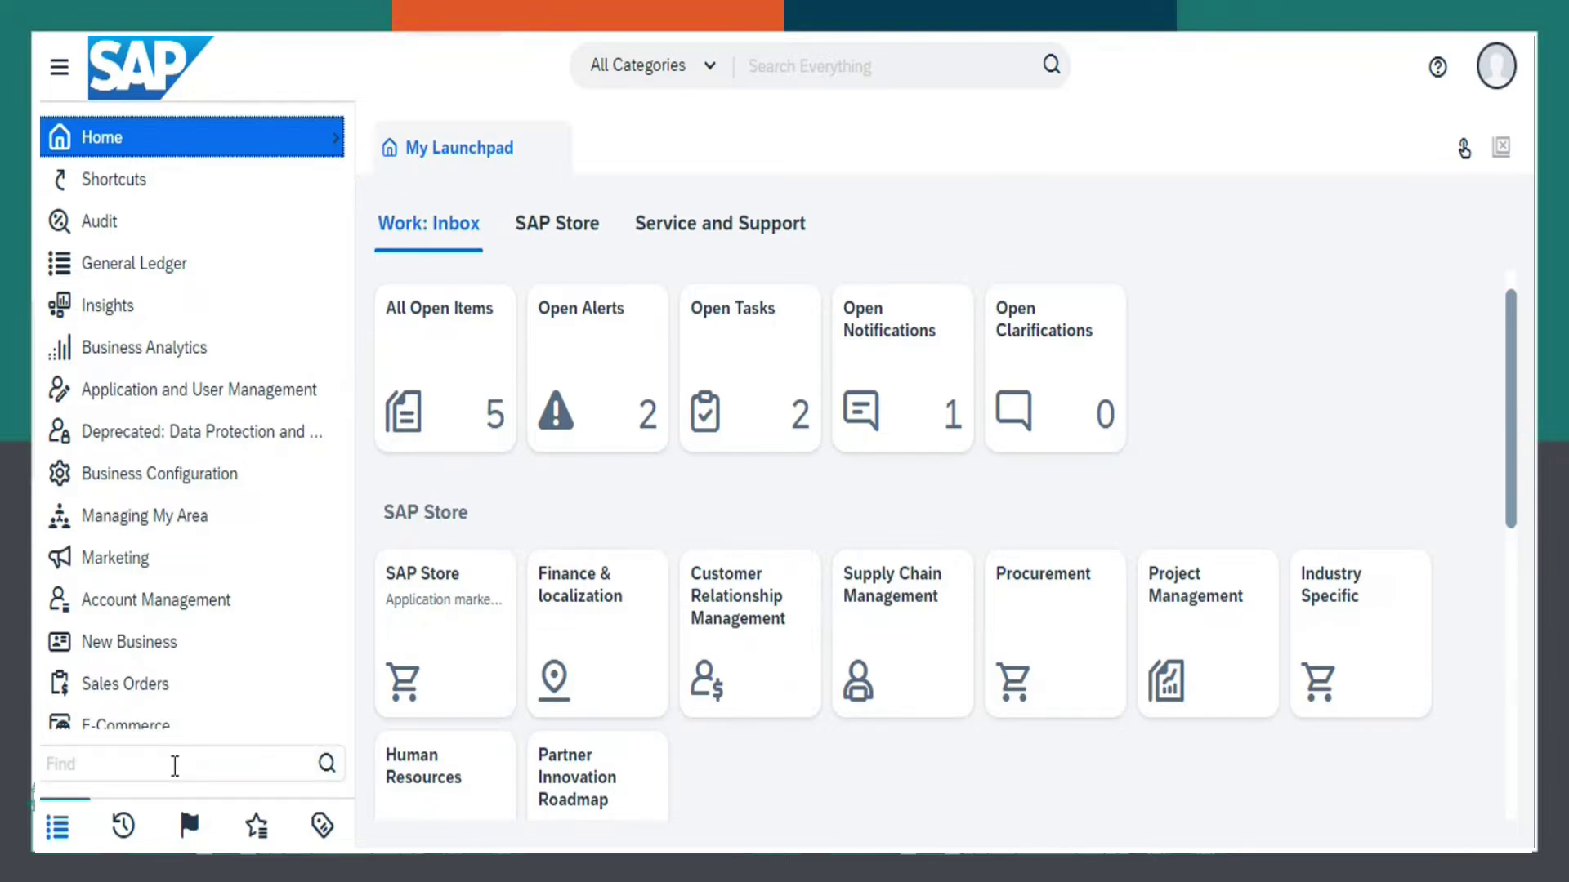
# - Find the Supplier Invoicing work center and start a new invoice without purchase order
pyautogui.click(174, 763)
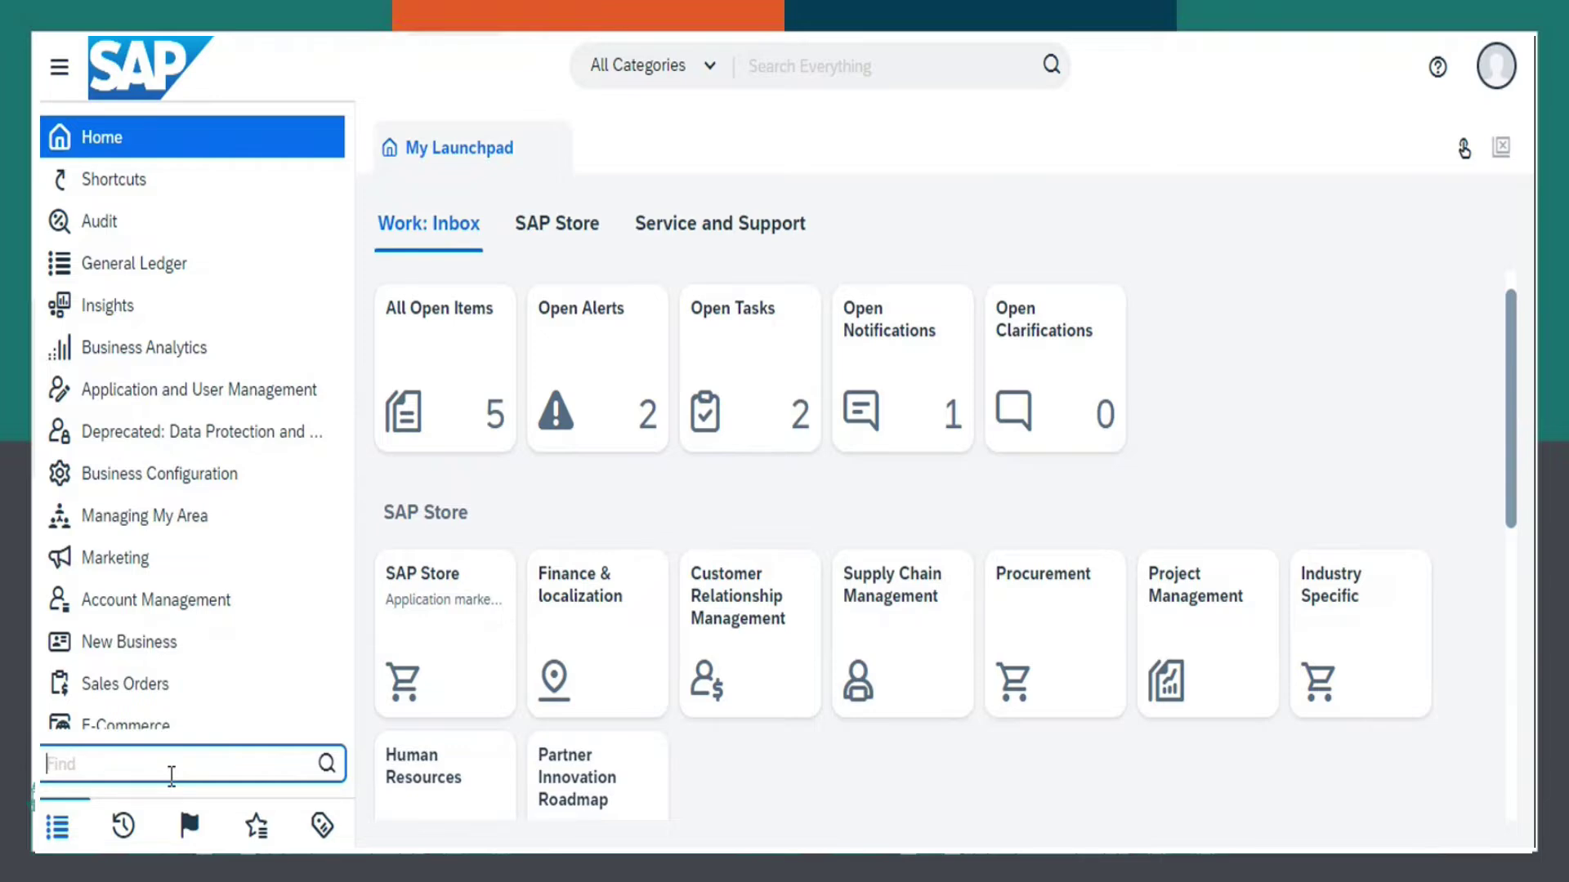
pyautogui.write('supplier invoi')
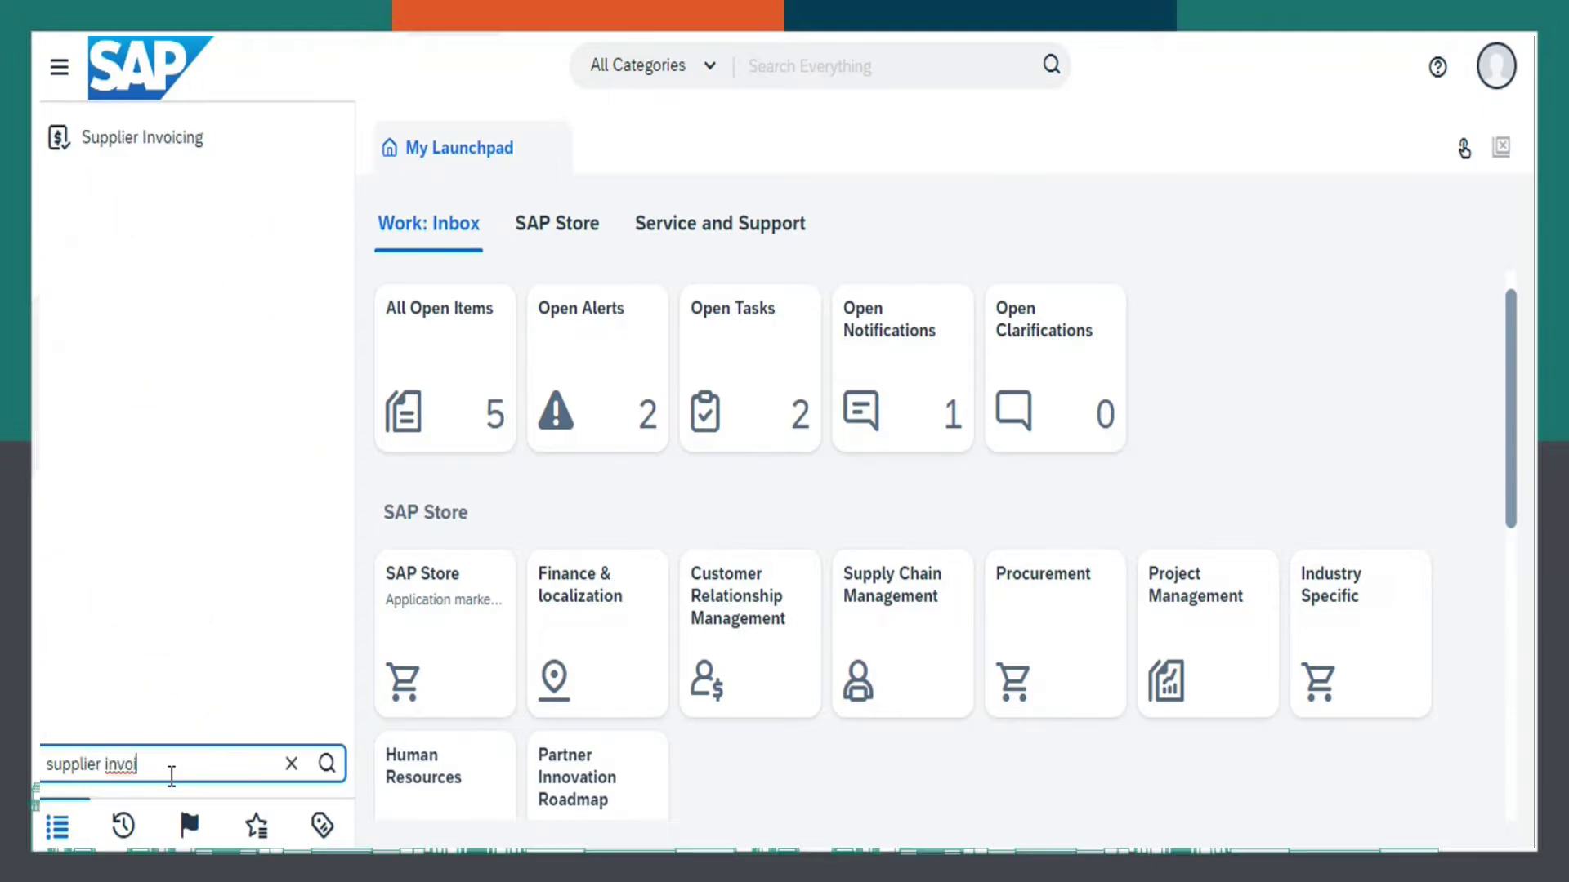
pyautogui.click(236, 152)
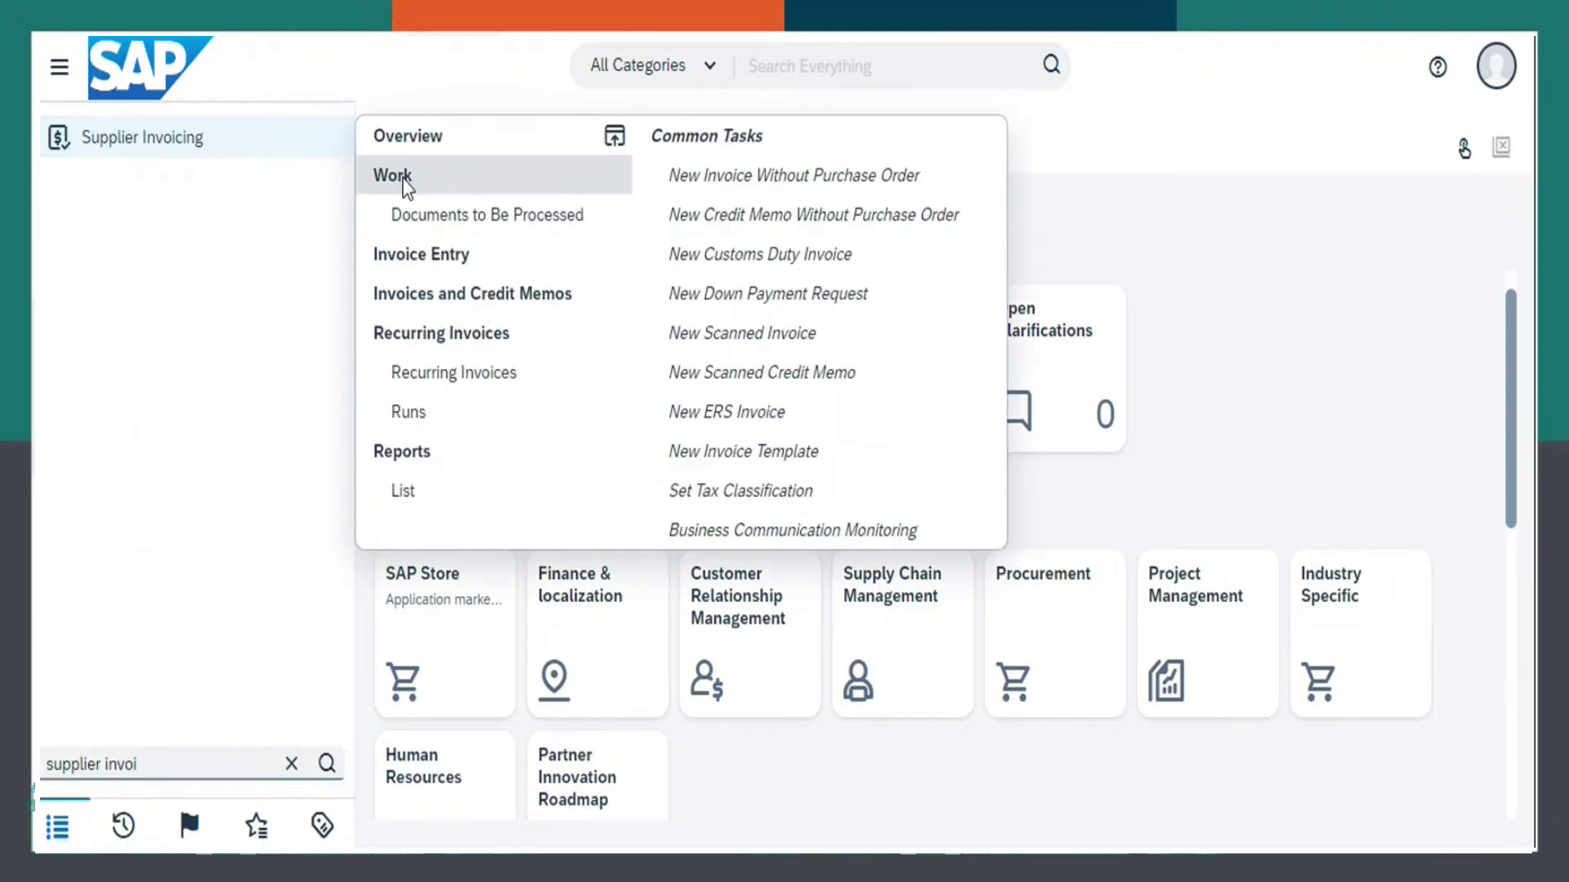
pyautogui.click(815, 177)
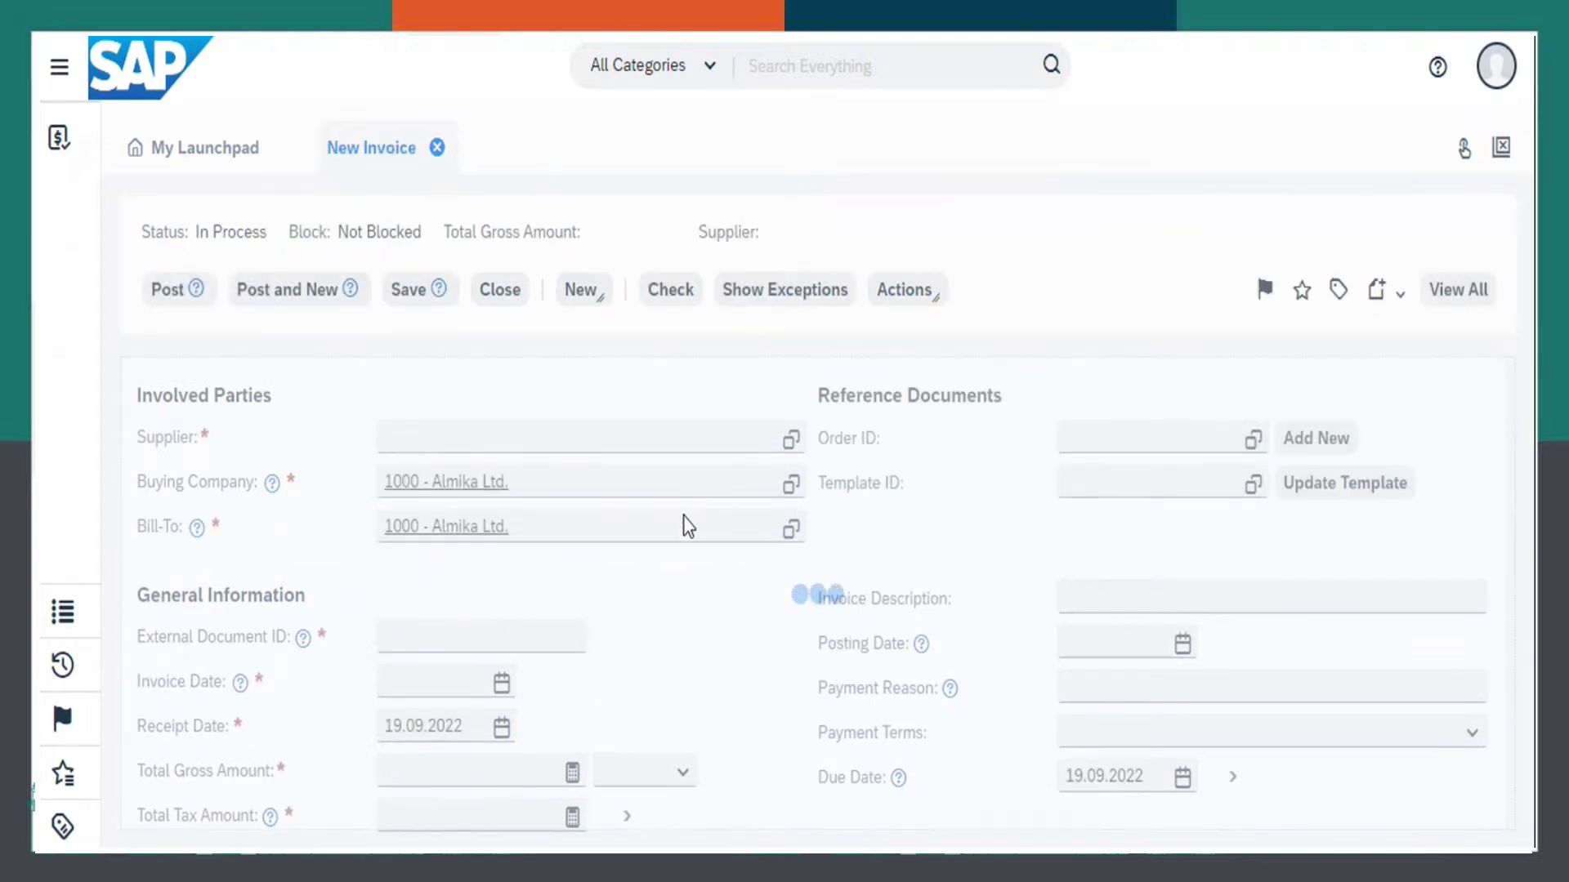
# - Choose ABC Cargo Worldwide as the invoice's supplier and enter 123456 as the external document ID
pyautogui.click(790, 441)
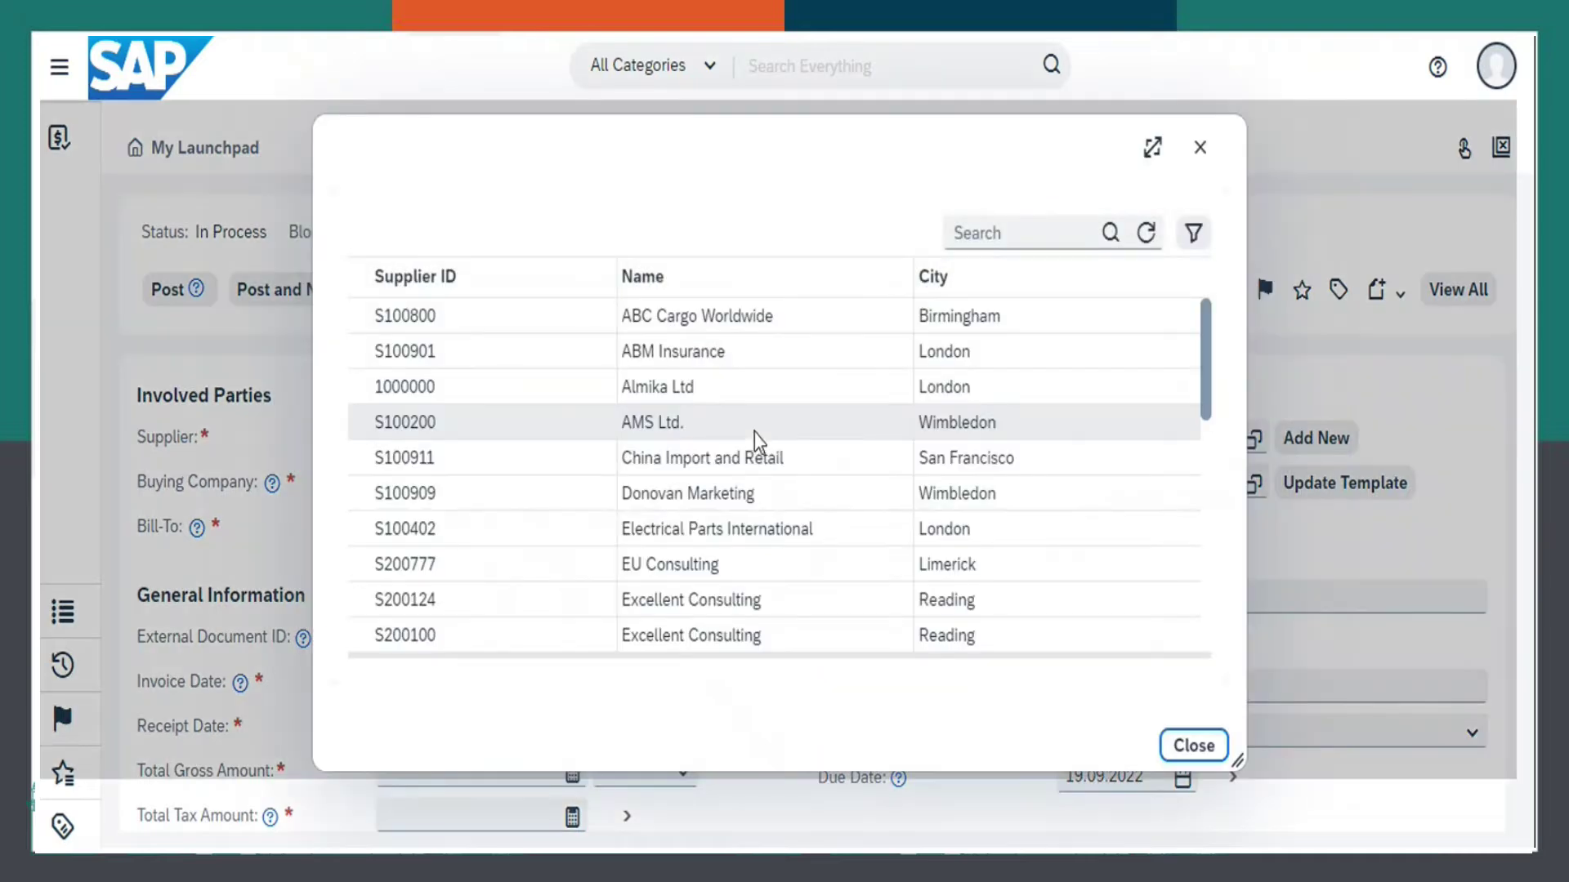
pyautogui.click(718, 315)
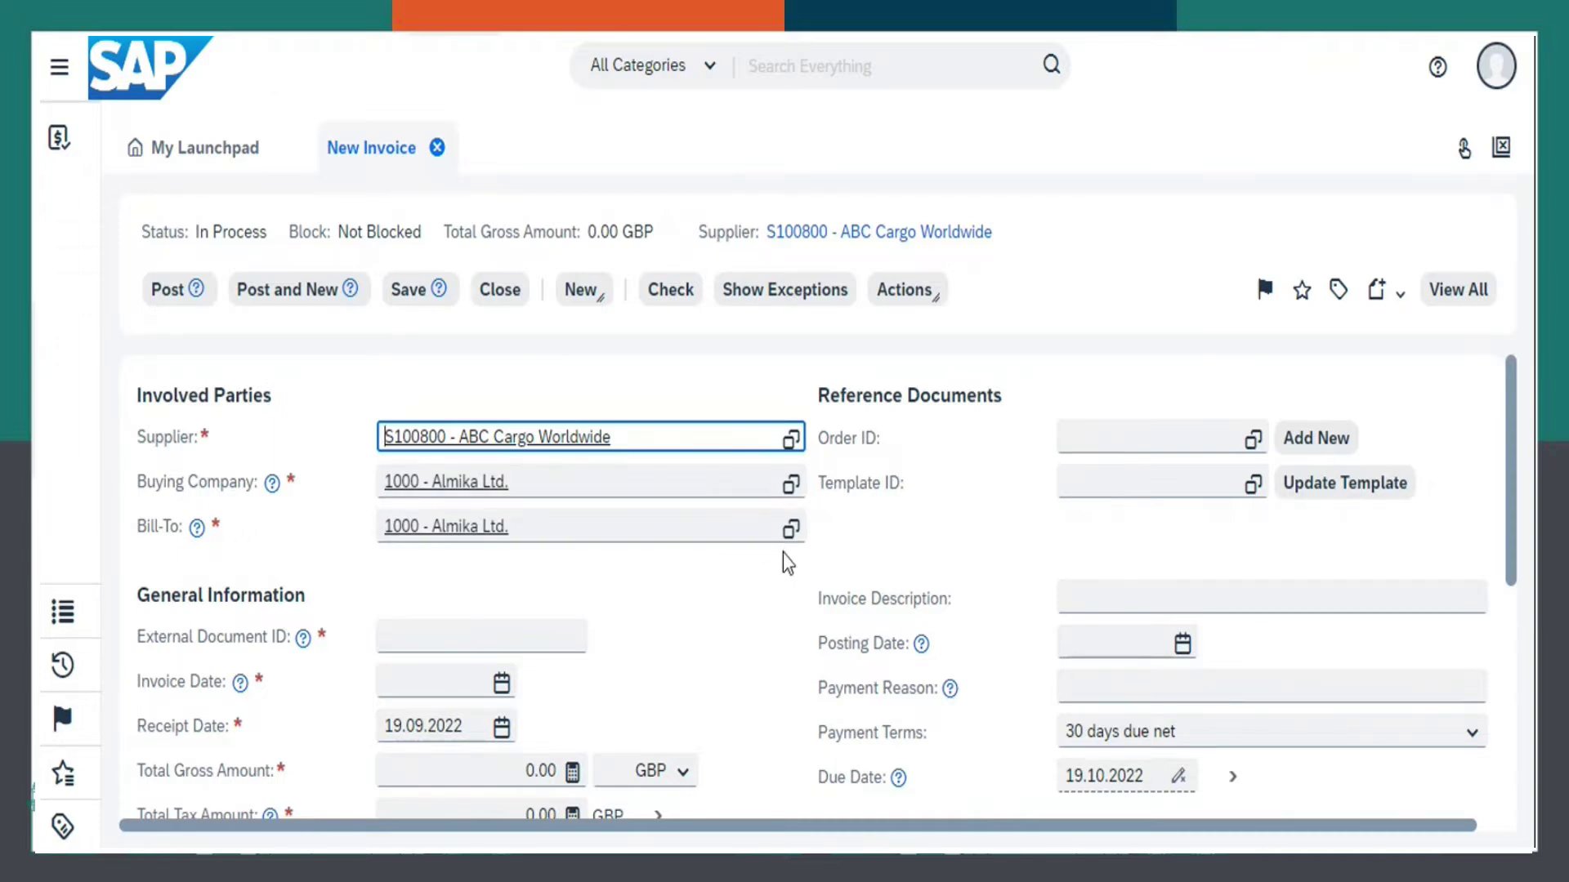
pyautogui.click(560, 639)
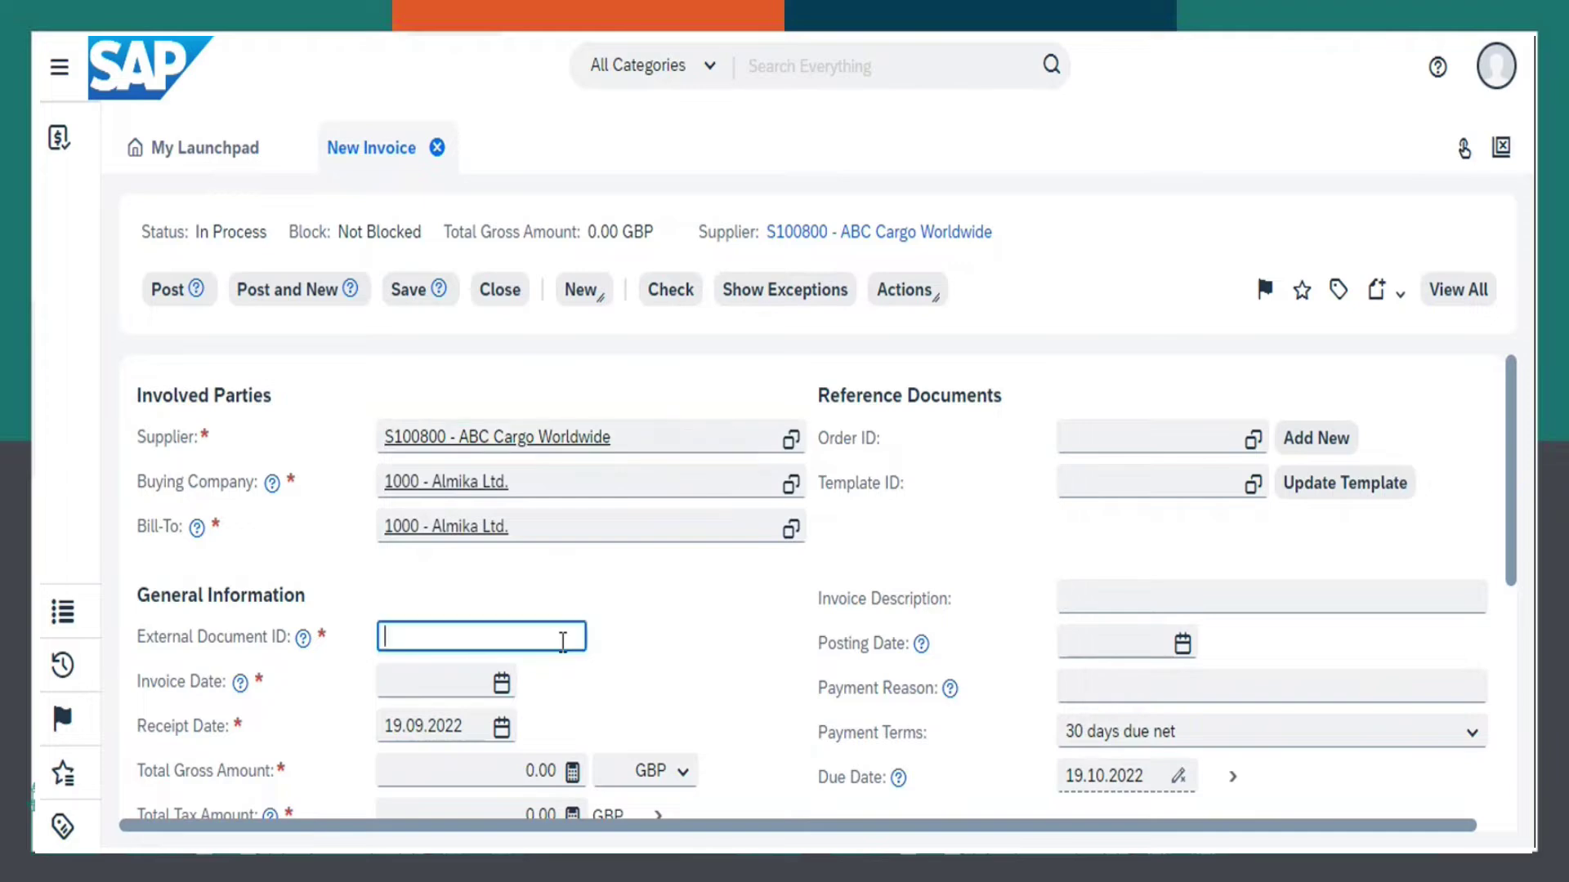
pyautogui.write('123456')
# - Set both the invoice date and the posting date to 19.09.2022
pyautogui.click(502, 683)
pyautogui.click(362, 535)
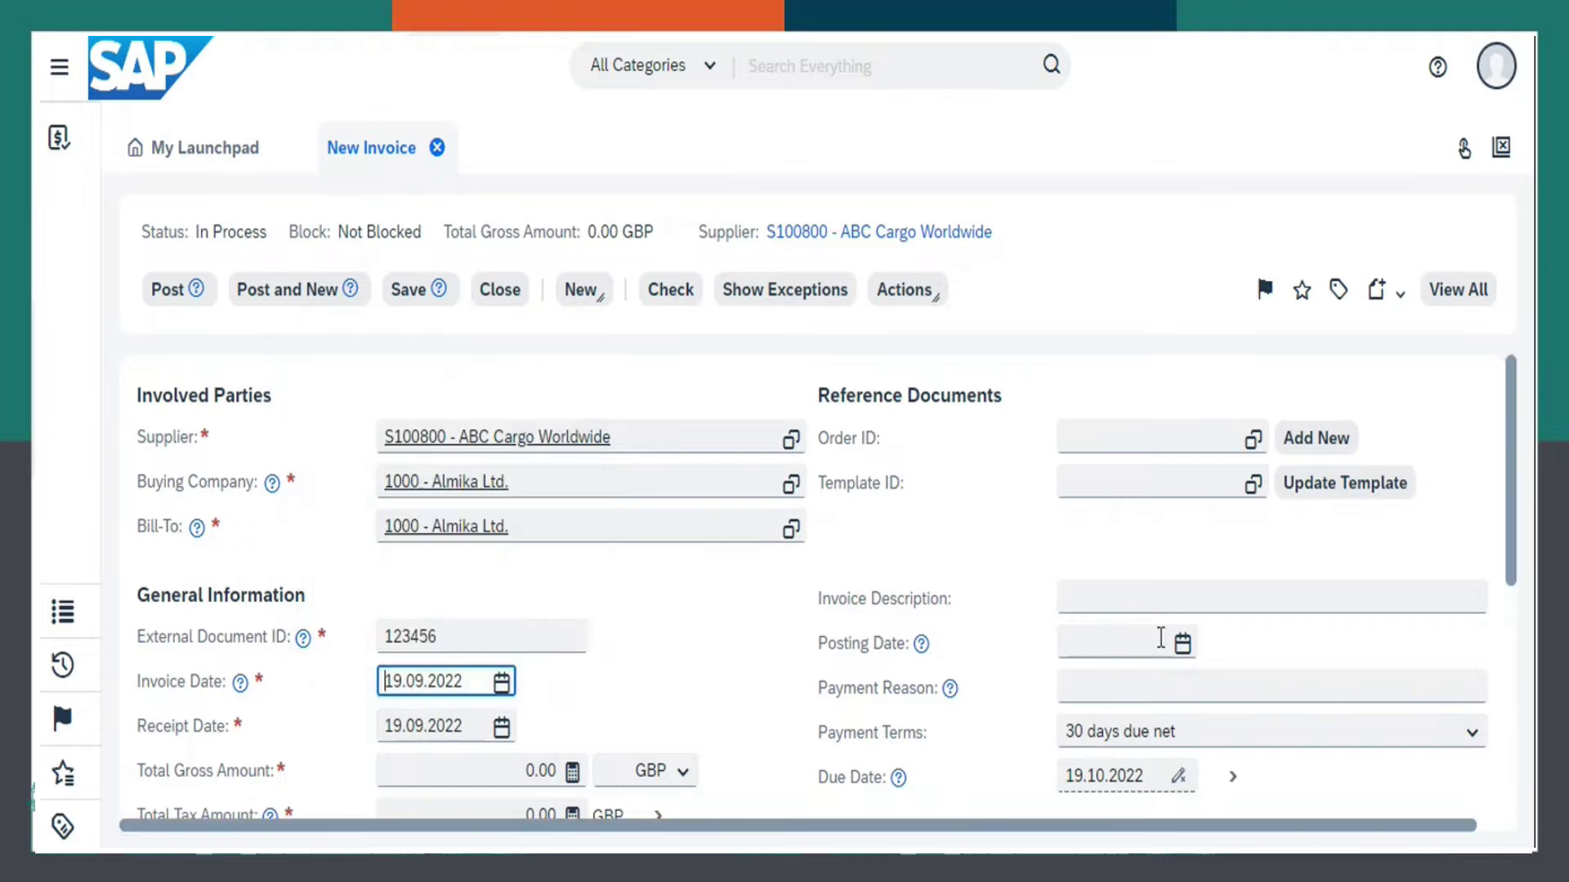
pyautogui.click(1182, 643)
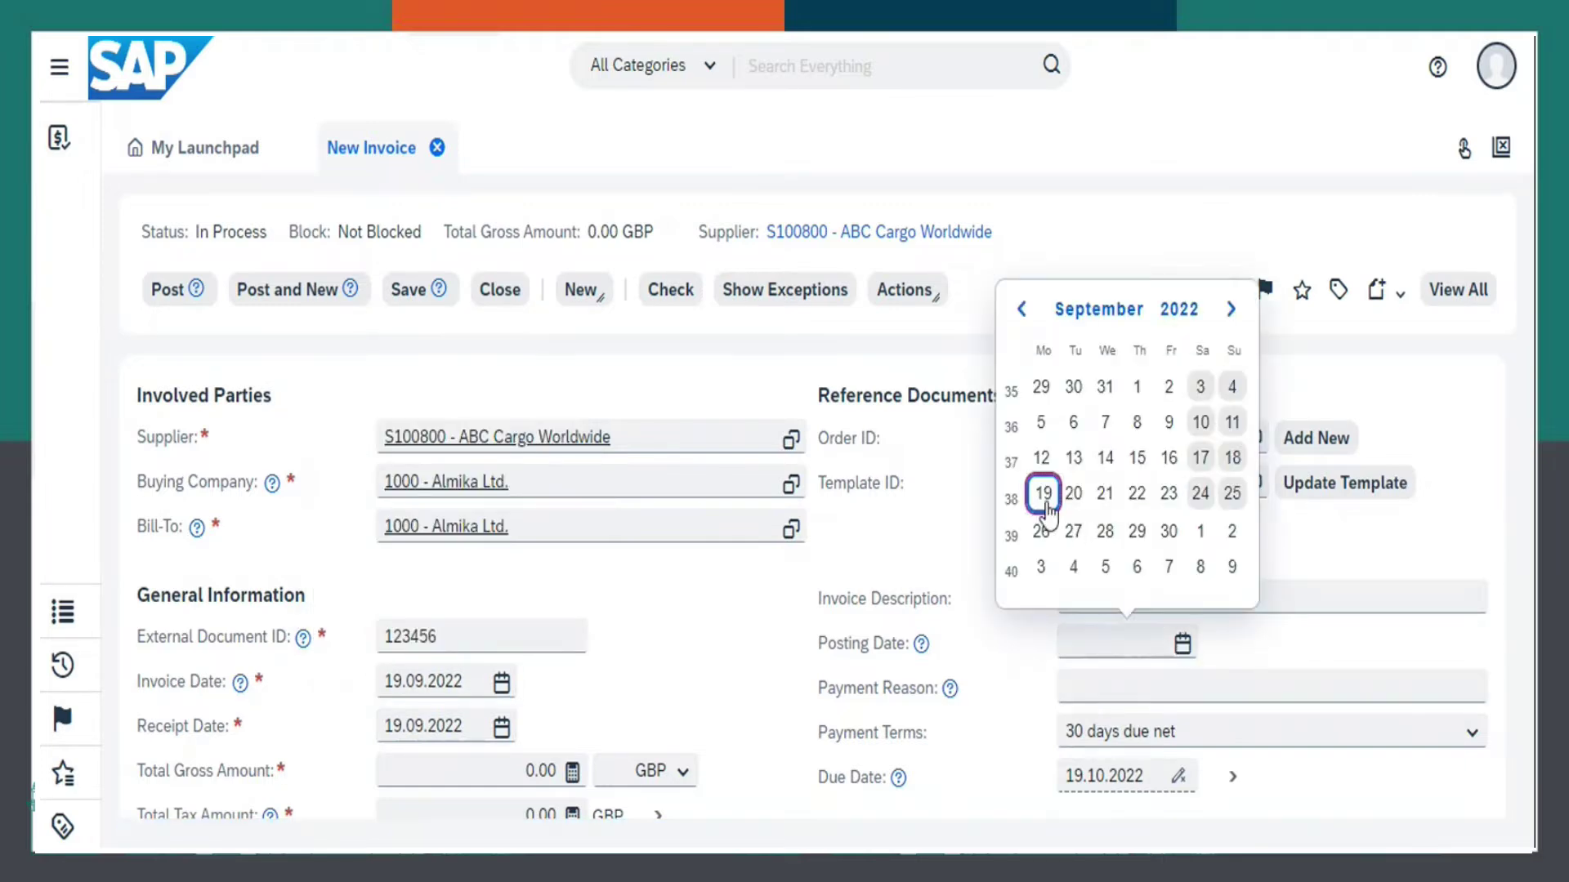
pyautogui.click(1045, 497)
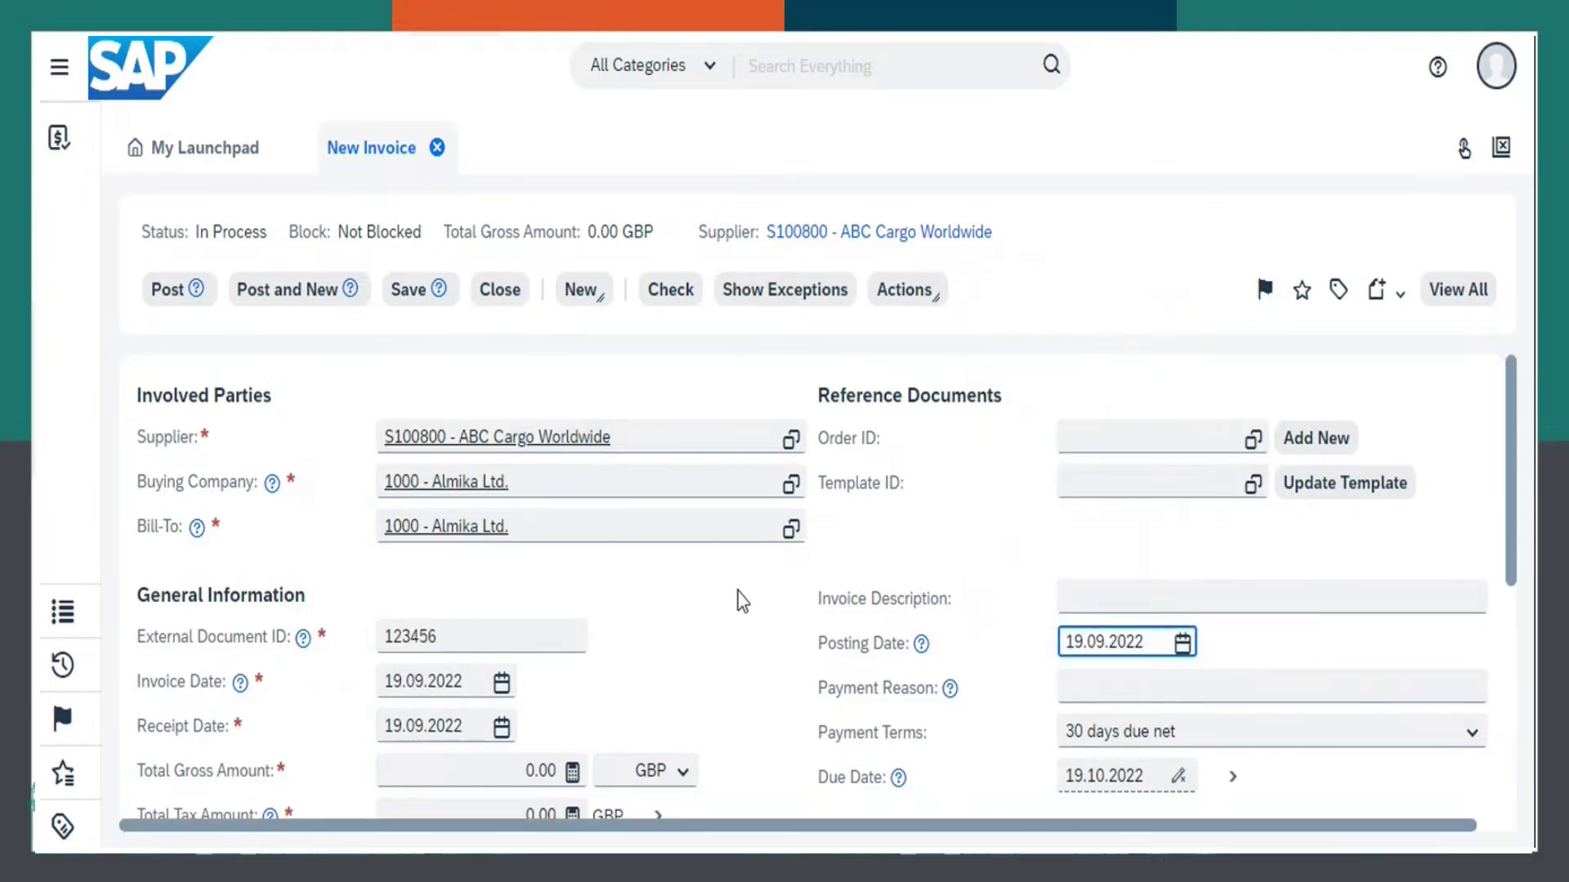
# - Assign product P100109 (Cylinder) to the first line of the invoice items
pyautogui.scroll(-5, 739, 629)
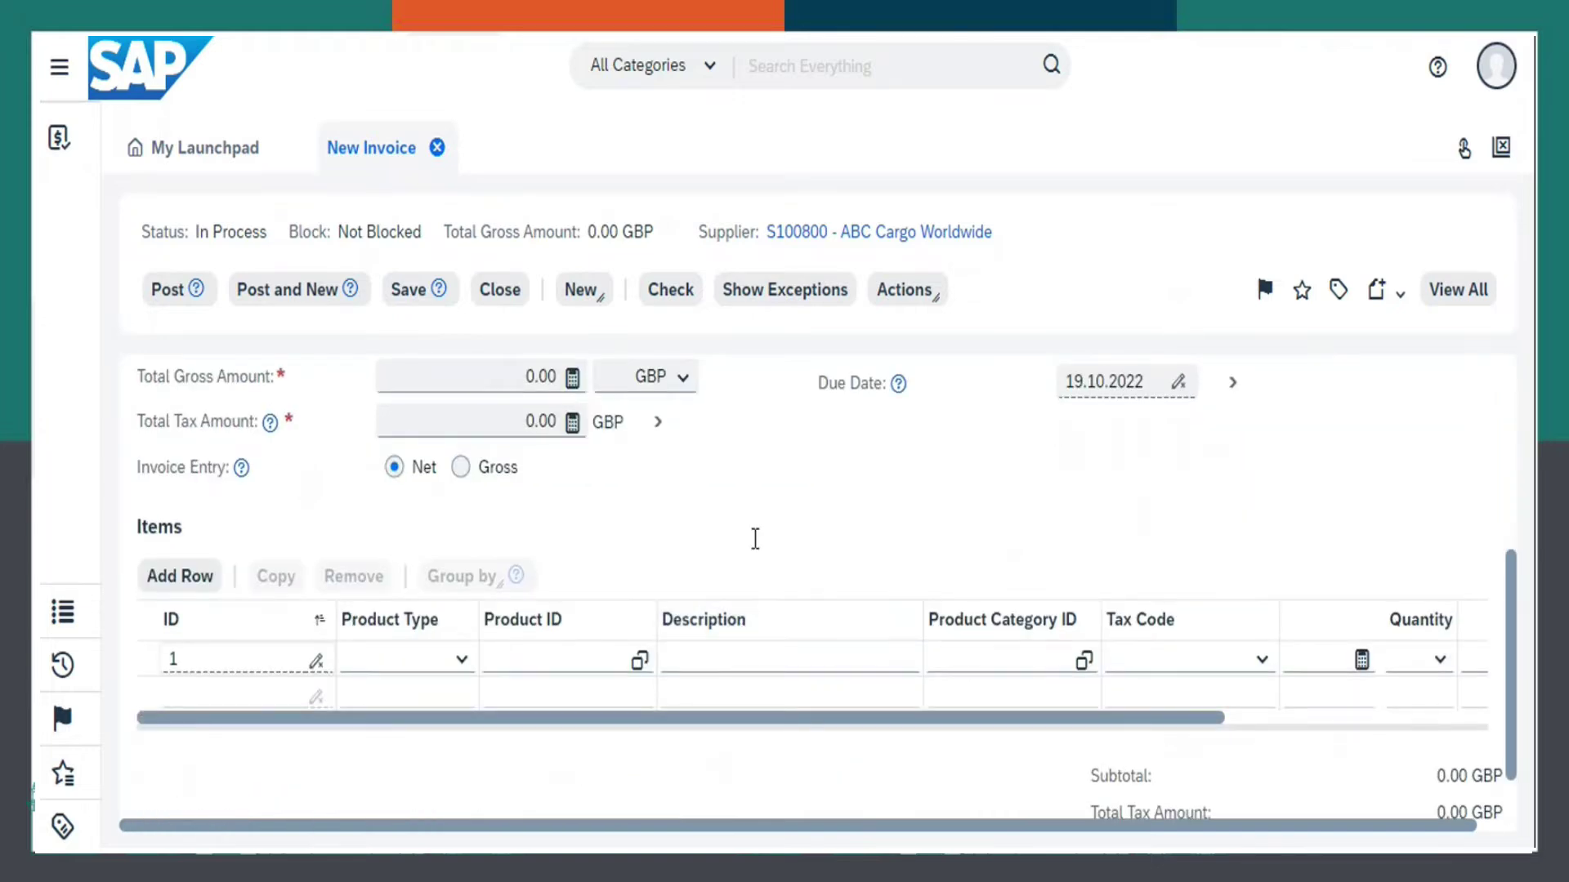
pyautogui.click(638, 661)
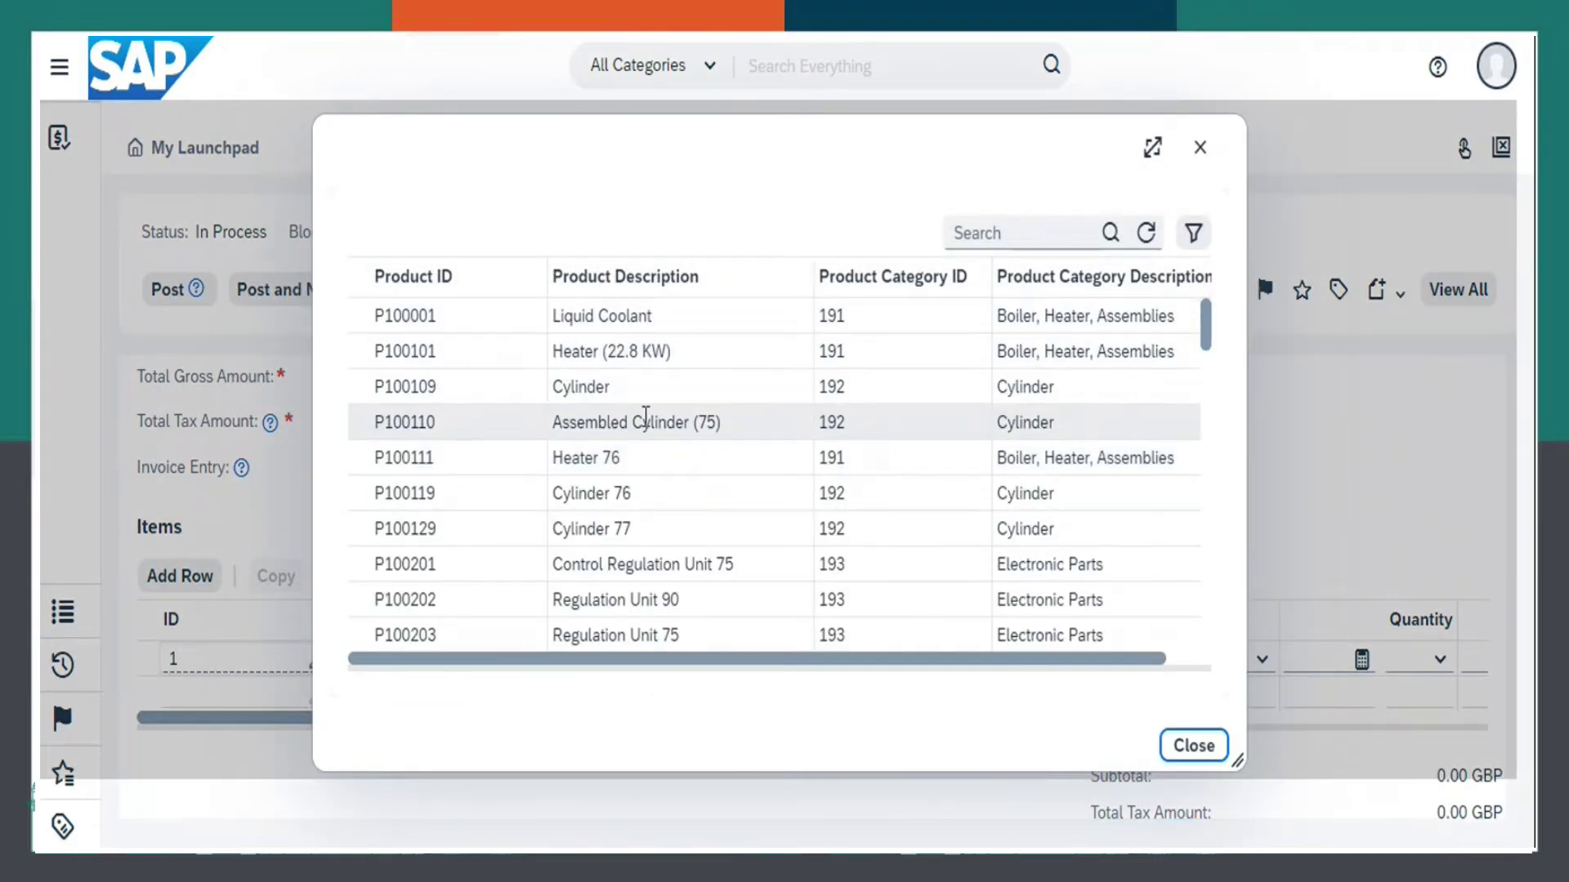
pyautogui.click(634, 390)
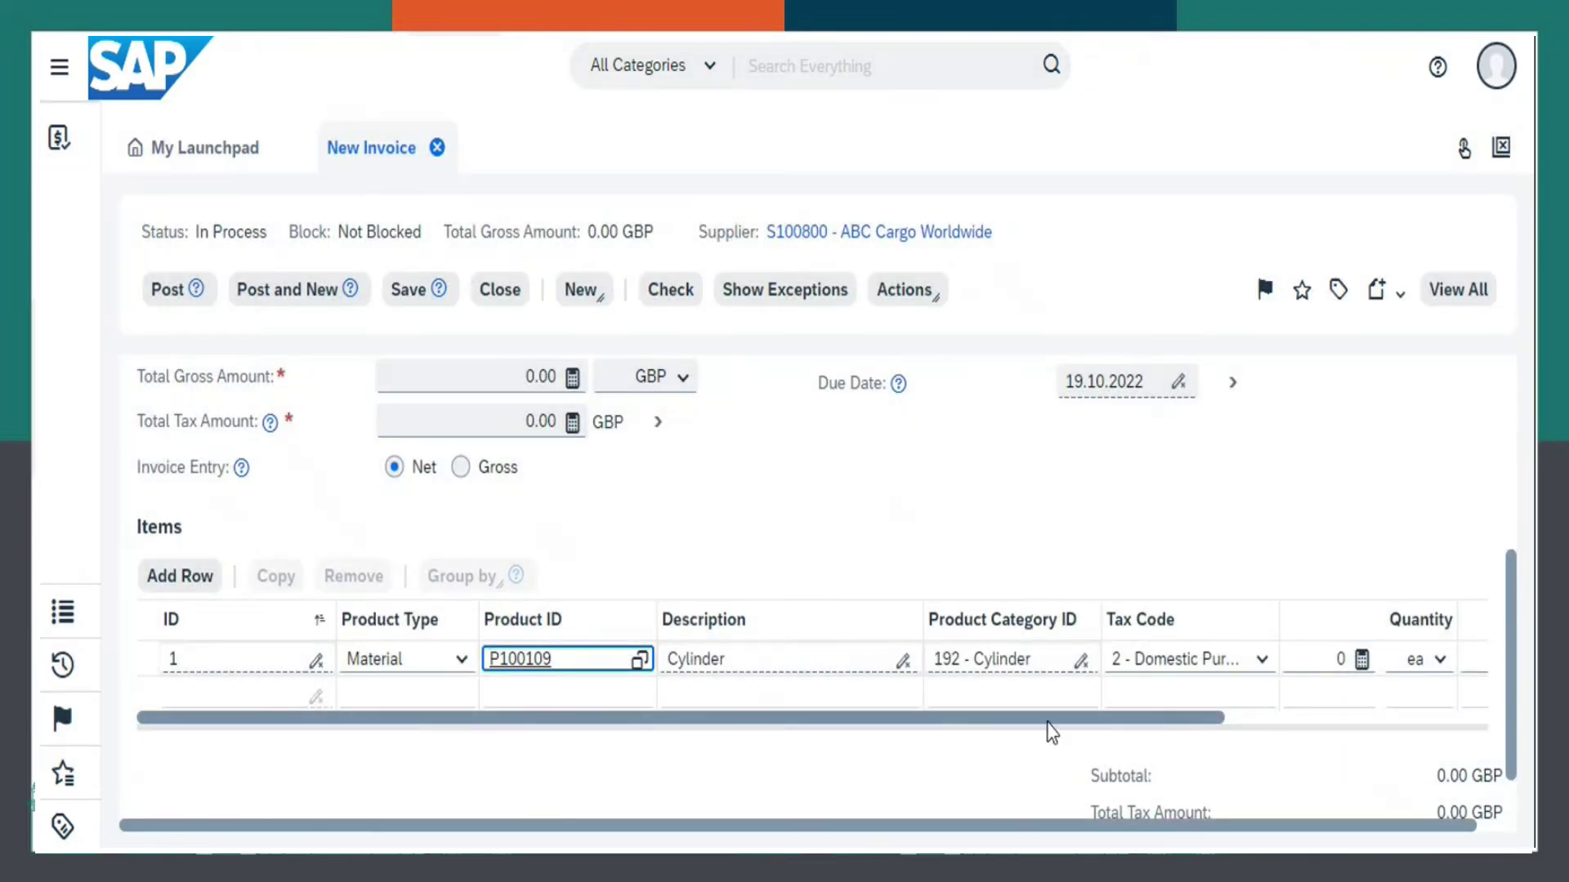
# - Set the Cylinder item's quantity to 20 and its net price to 10.00 GBP
pyautogui.moveTo(1042, 717); pyautogui.dragTo(1159, 725)
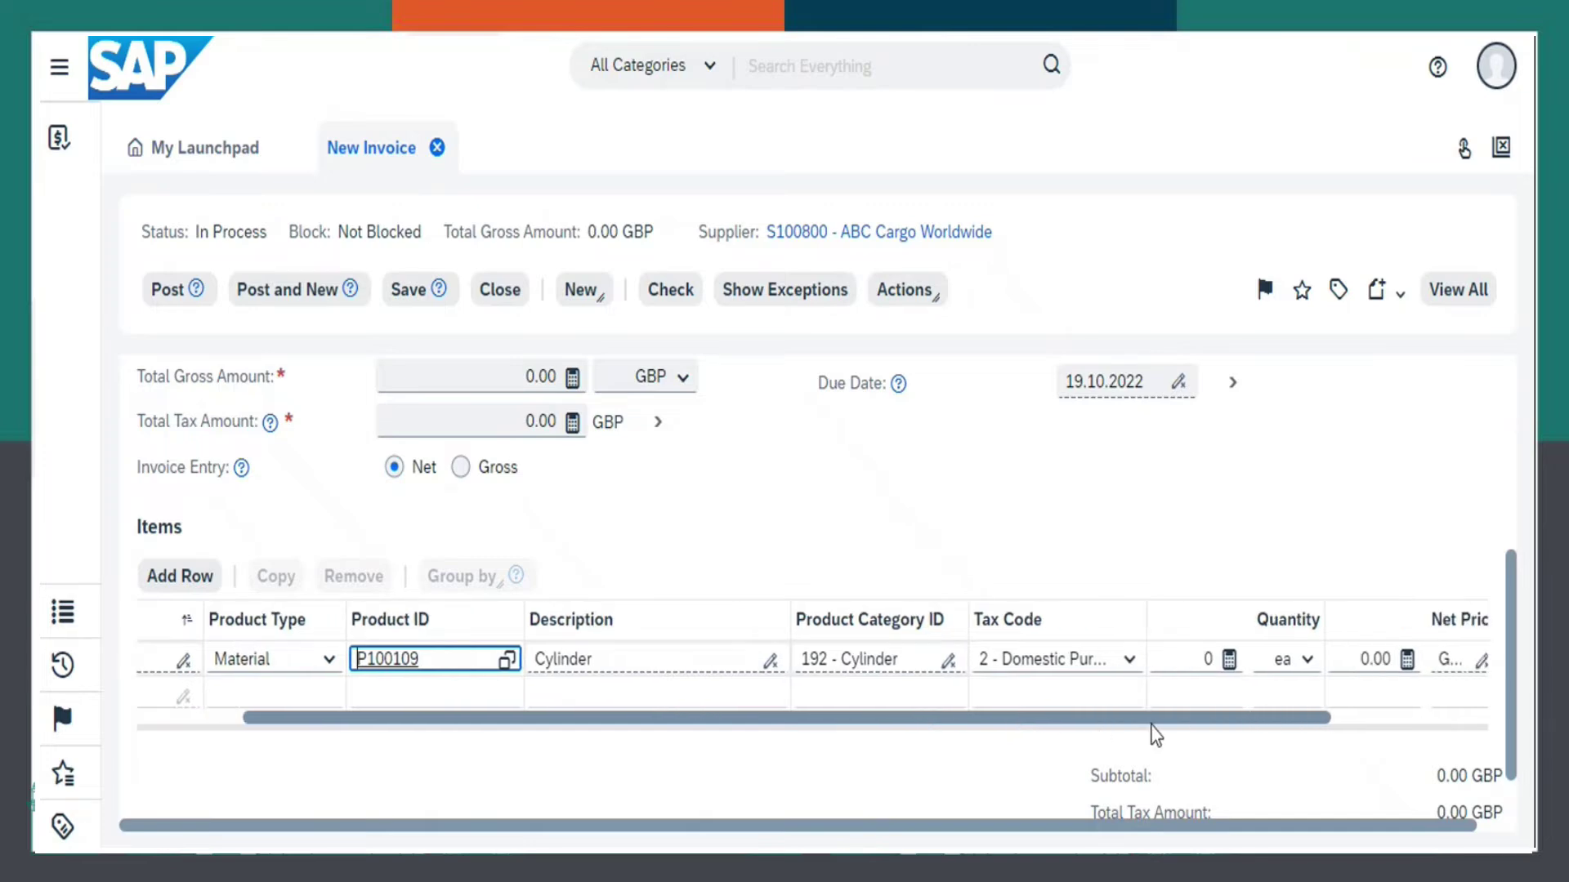
pyautogui.click(1199, 655)
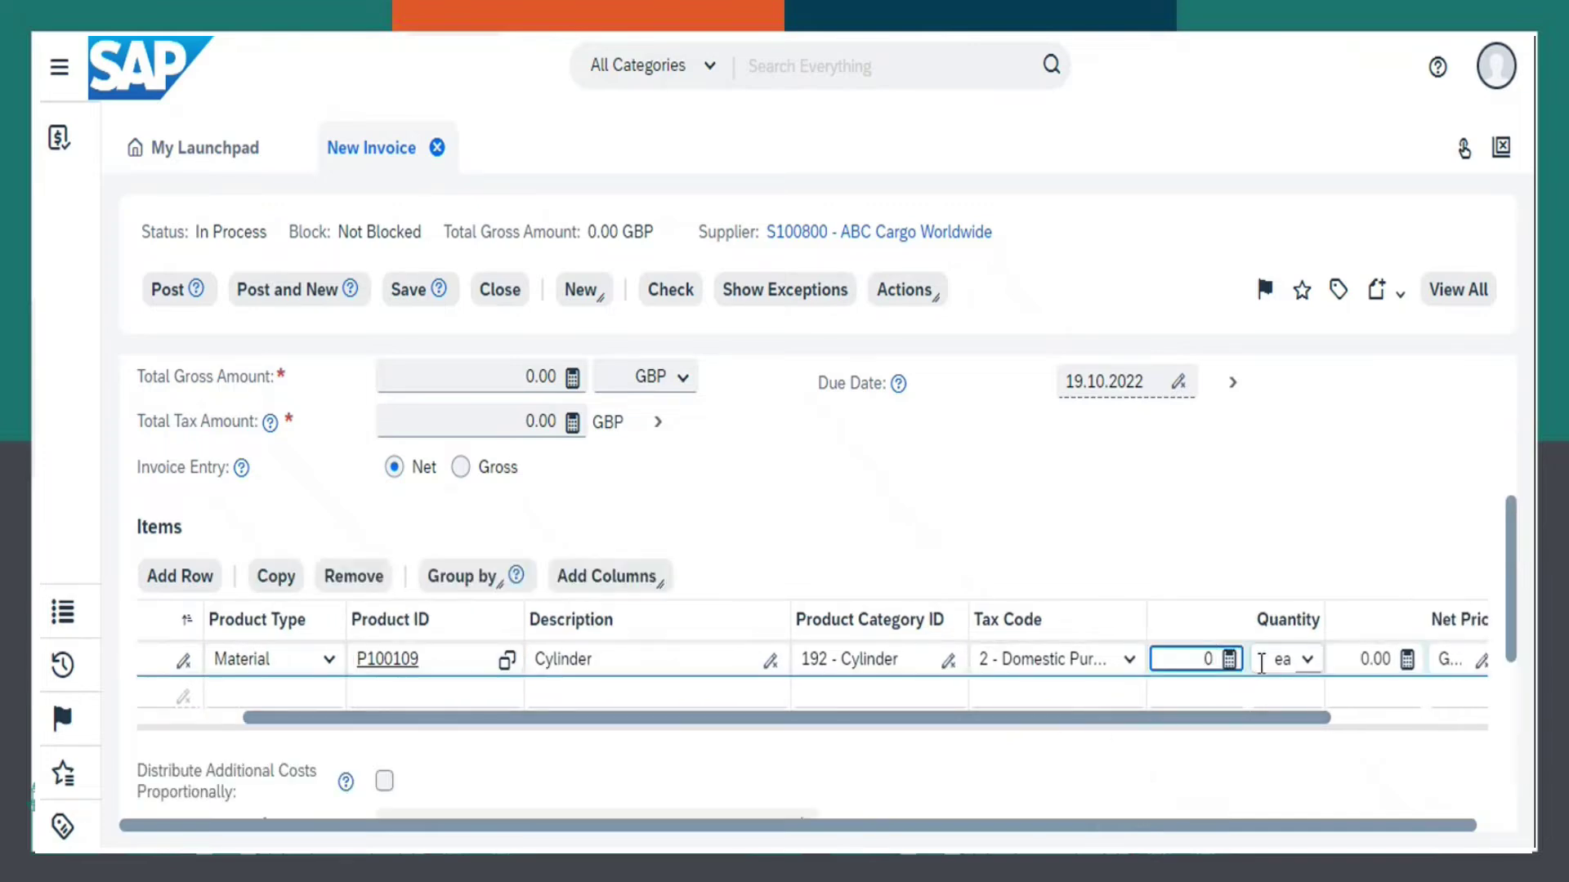
pyautogui.write('2')
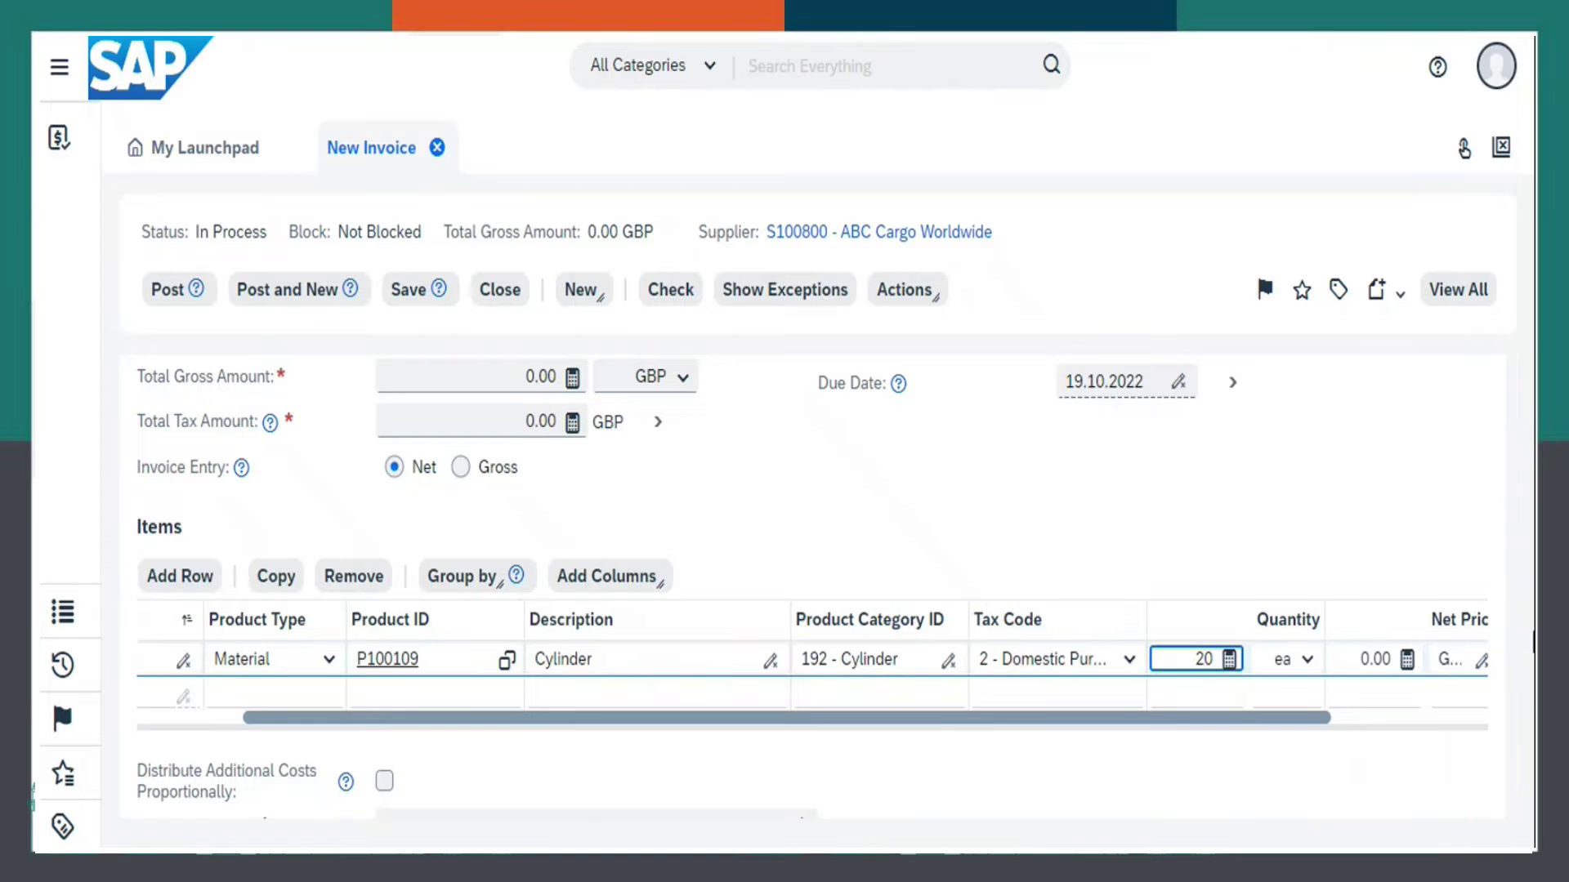
pyautogui.press('Tab')
pyautogui.press('Tab')
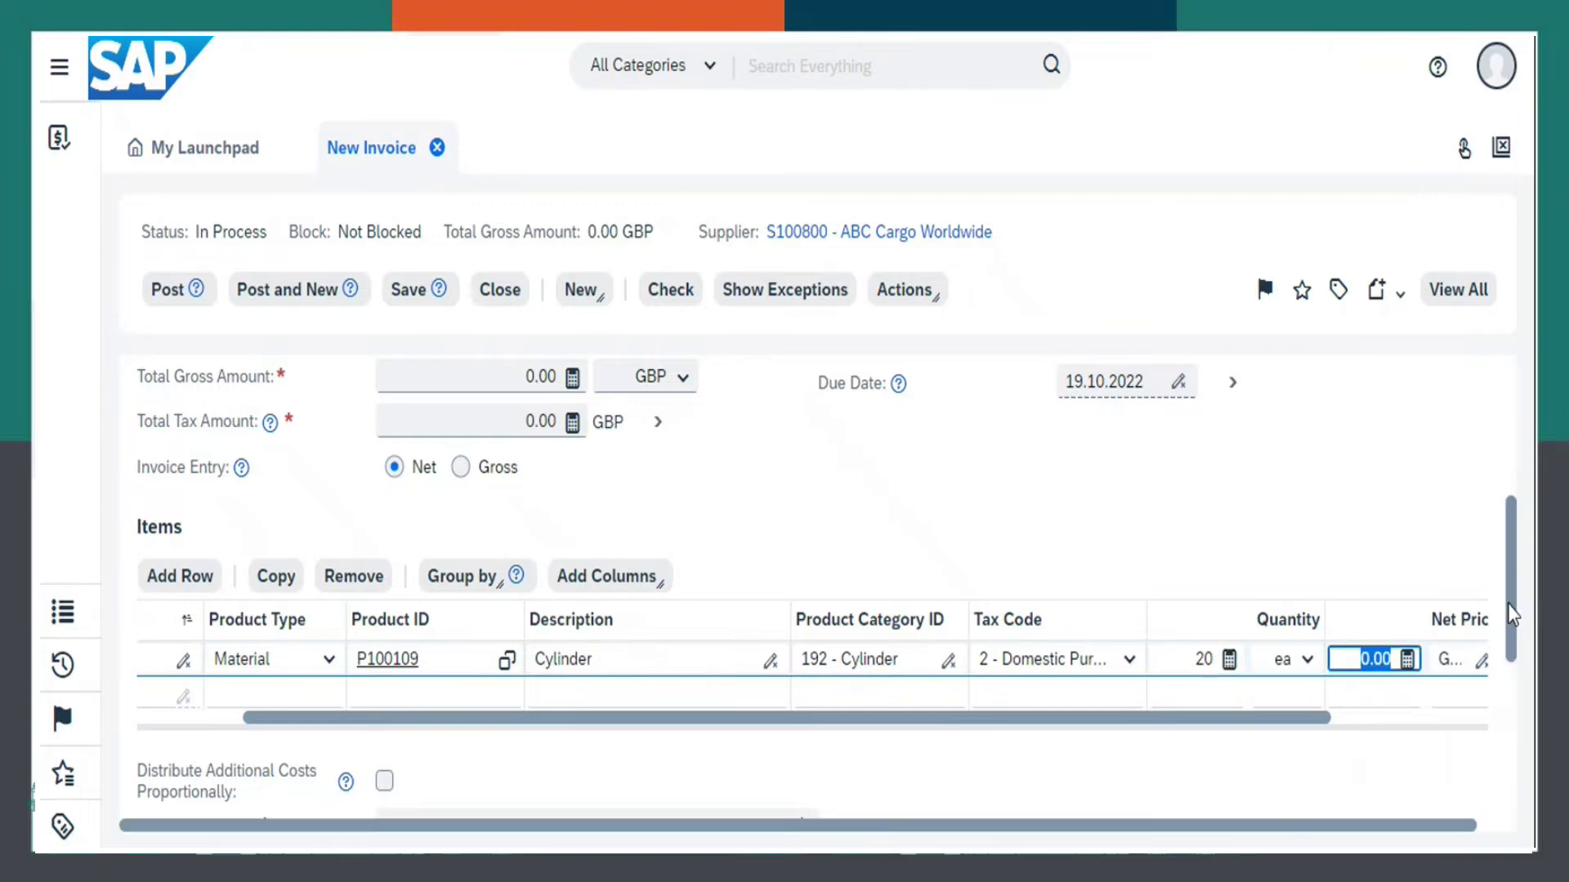
pyautogui.press('Home')
pyautogui.write('1')
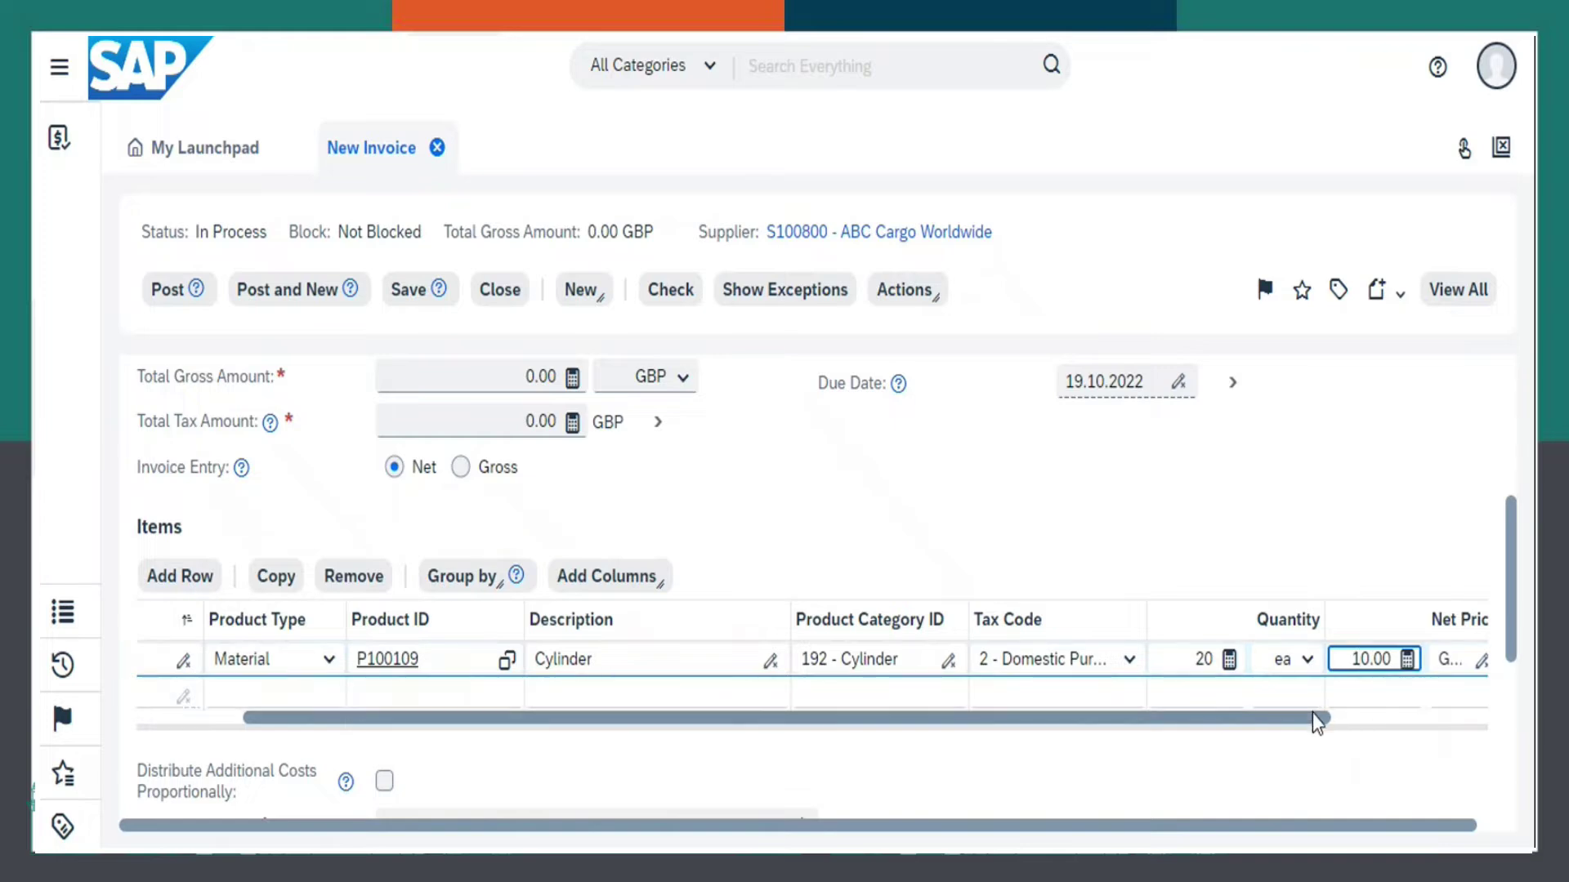
pyautogui.moveTo(1312, 713); pyautogui.dragTo(1520, 727)
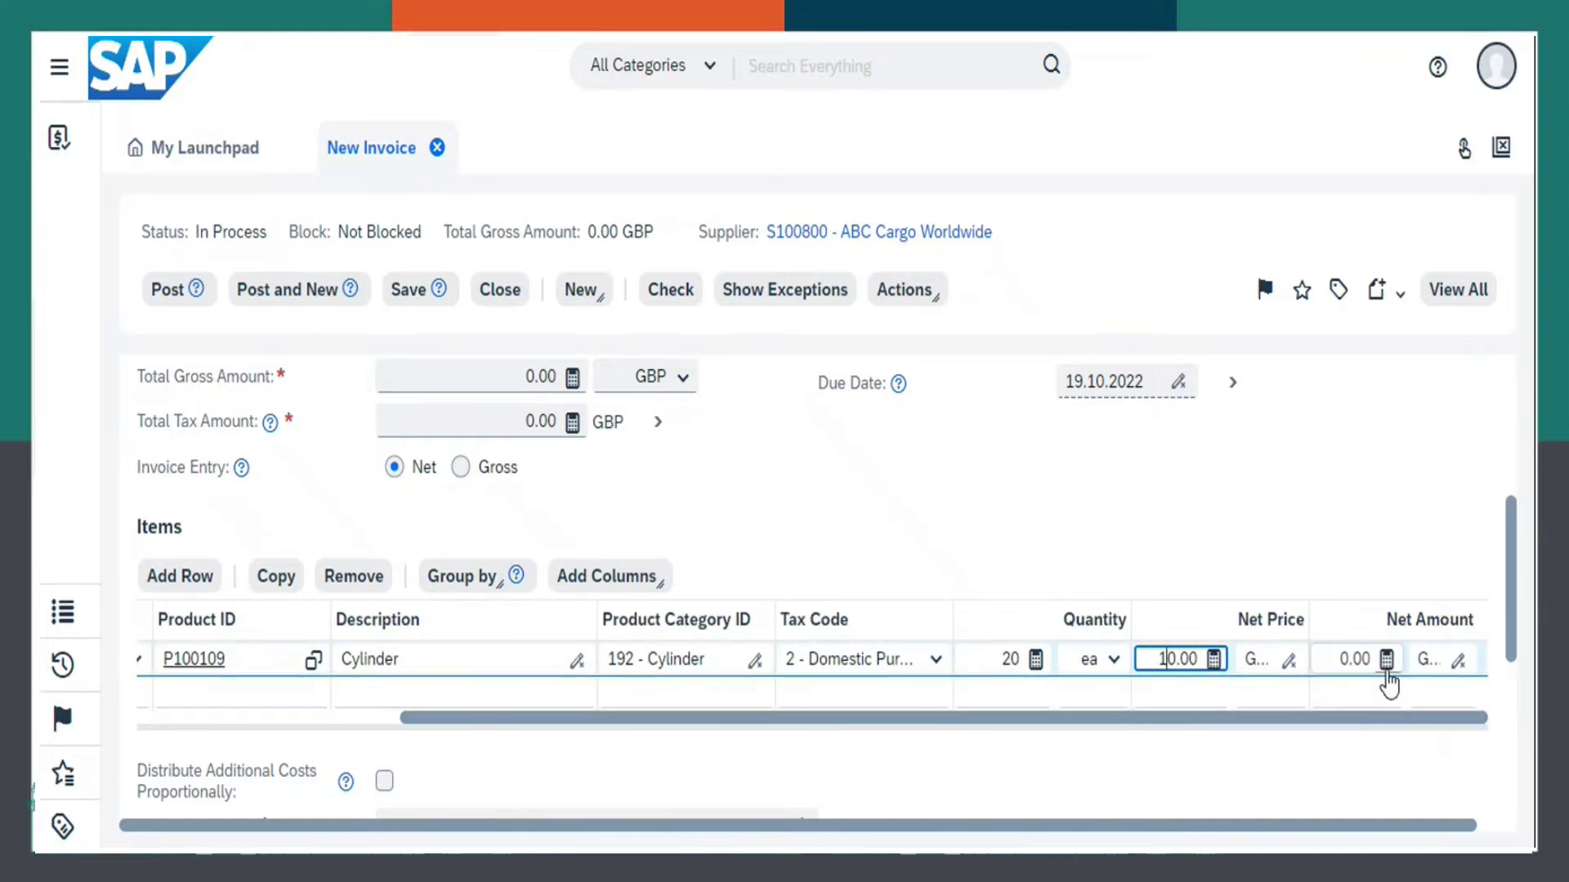
# - Switch the invoice to its full view and review the general details, including the help for the reconciliation account
pyautogui.click(1483, 296)
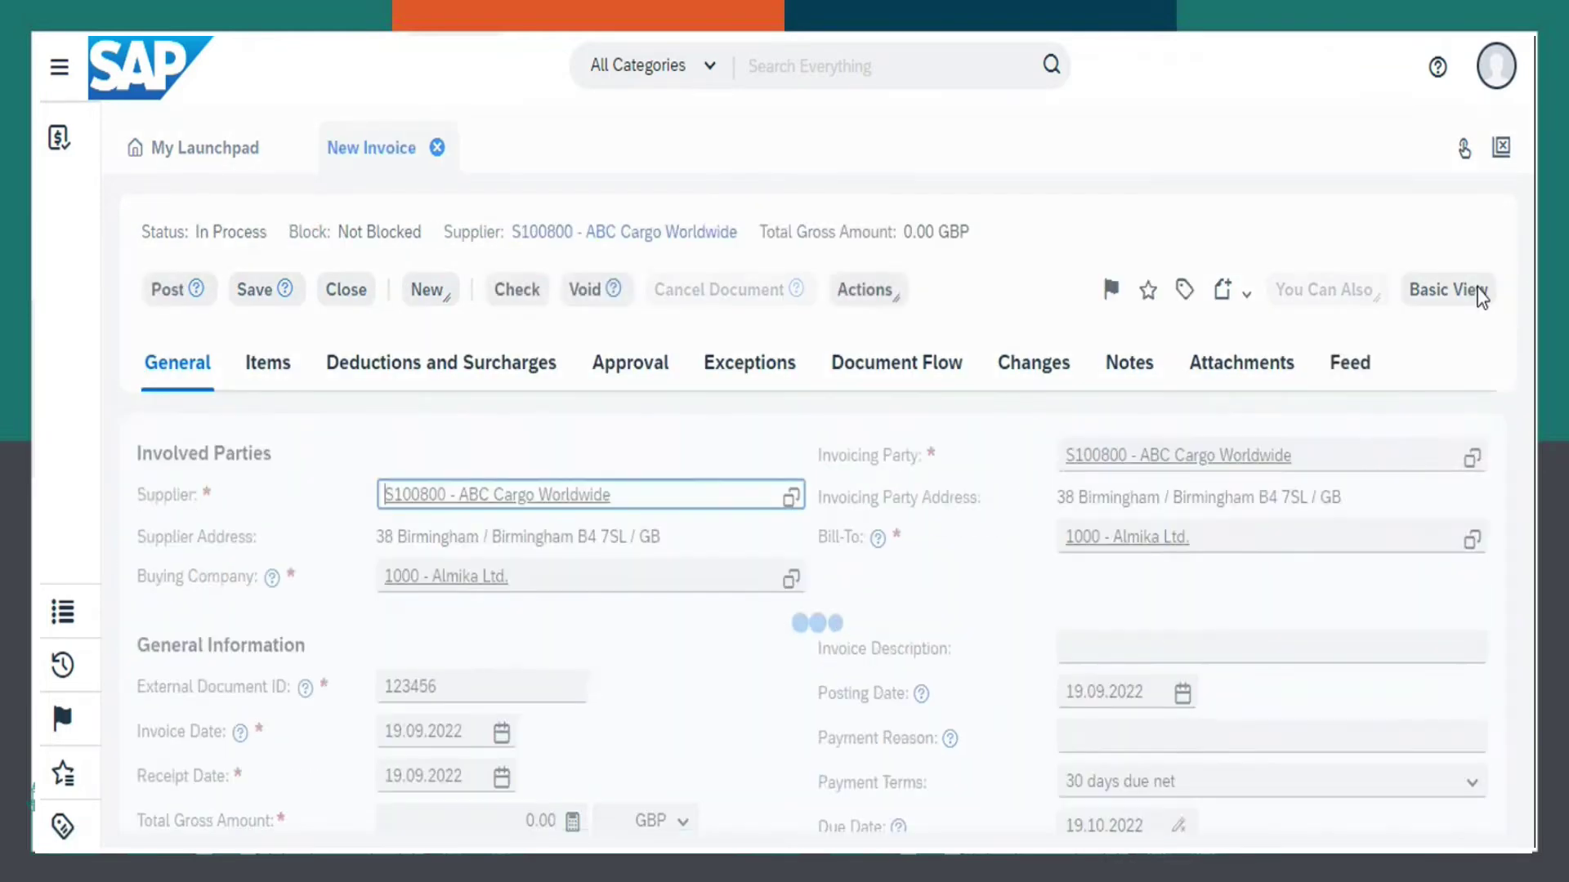
pyautogui.scroll(-4, 1075, 521)
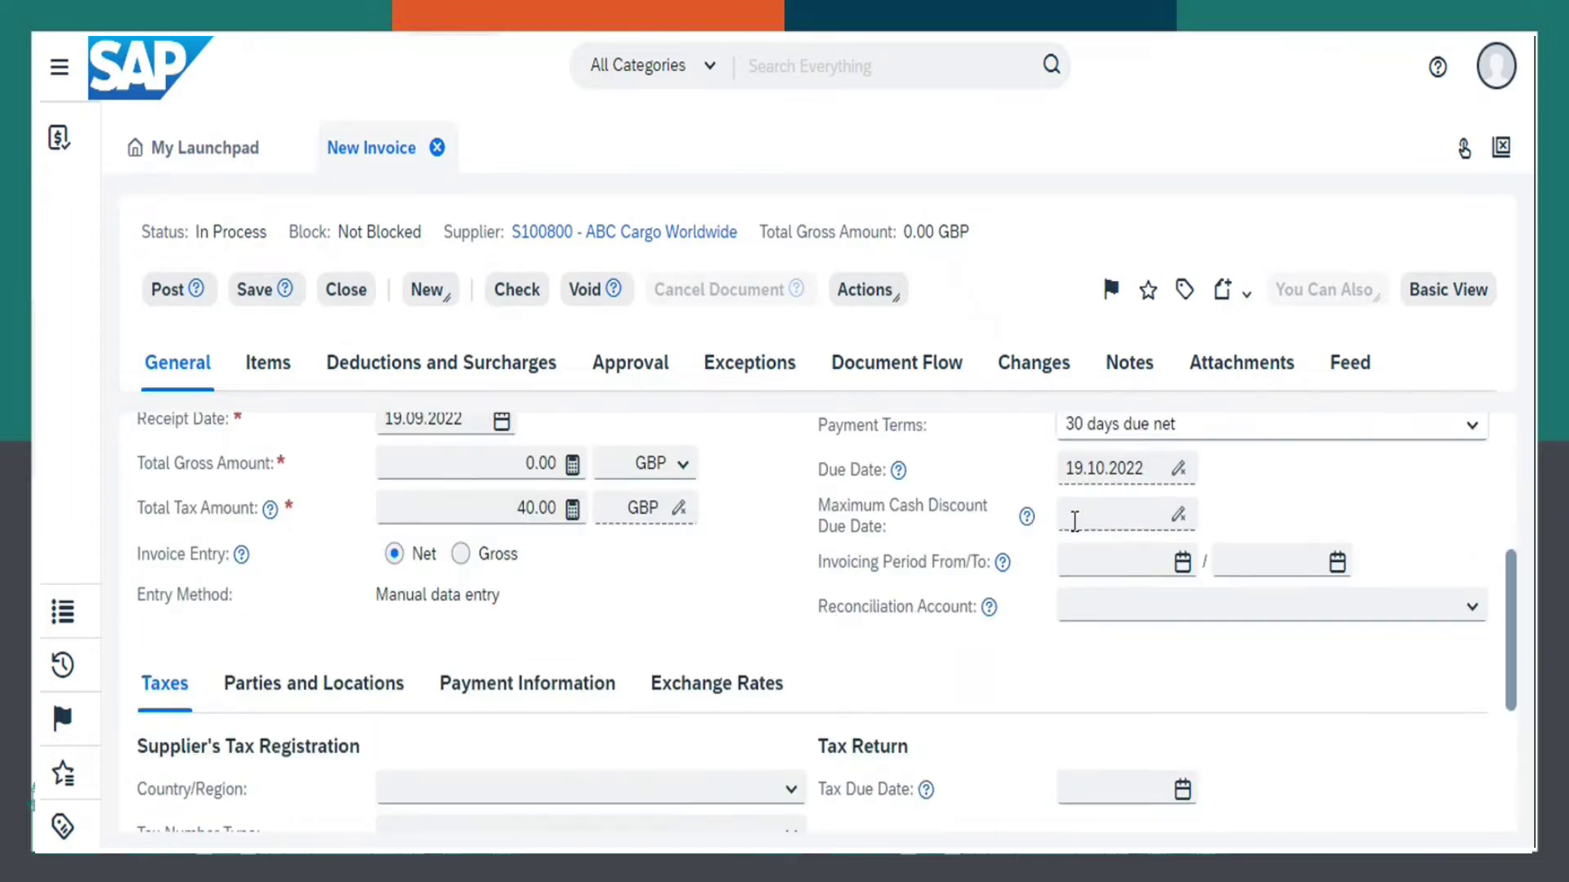
pyautogui.scroll(-1, 1054, 539)
pyautogui.click(989, 569)
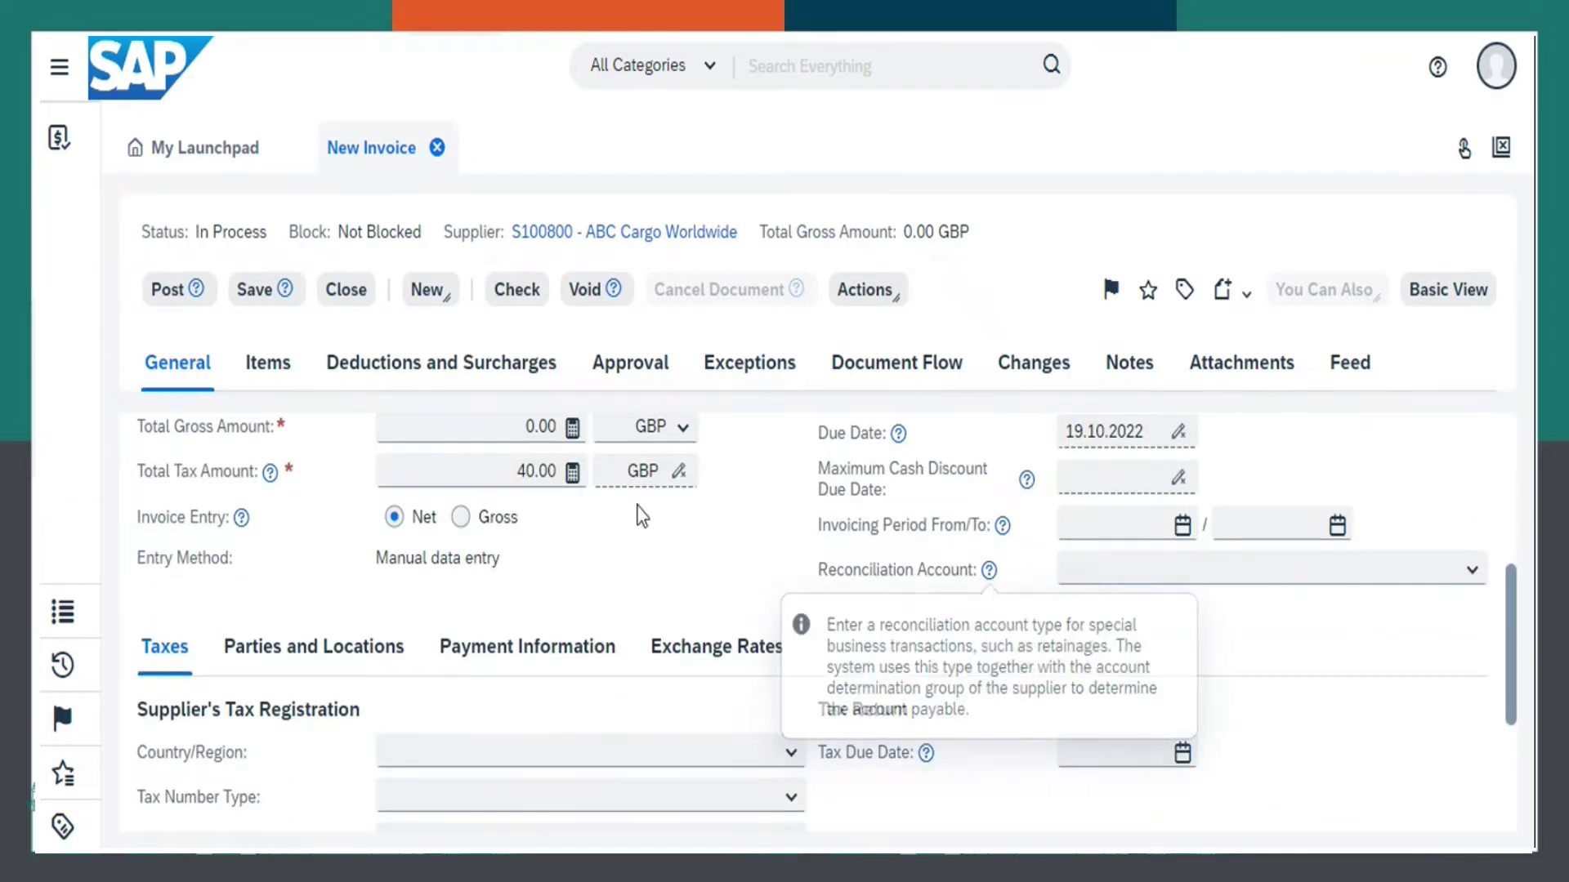
pyautogui.click(829, 536)
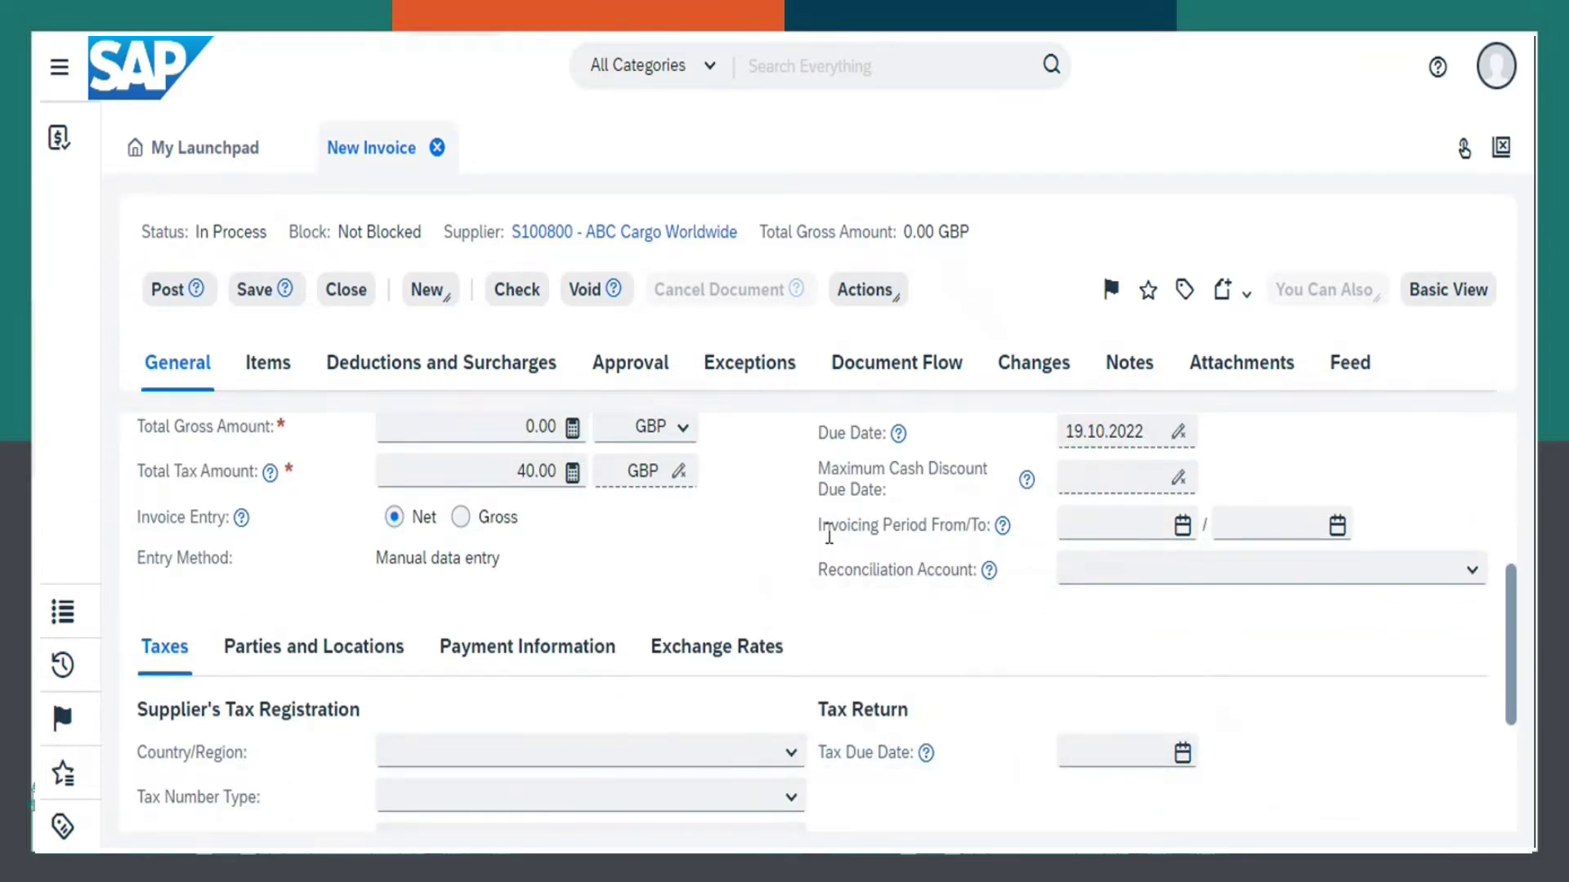
pyautogui.scroll(-3, 828, 536)
pyautogui.scroll(3, 793, 588)
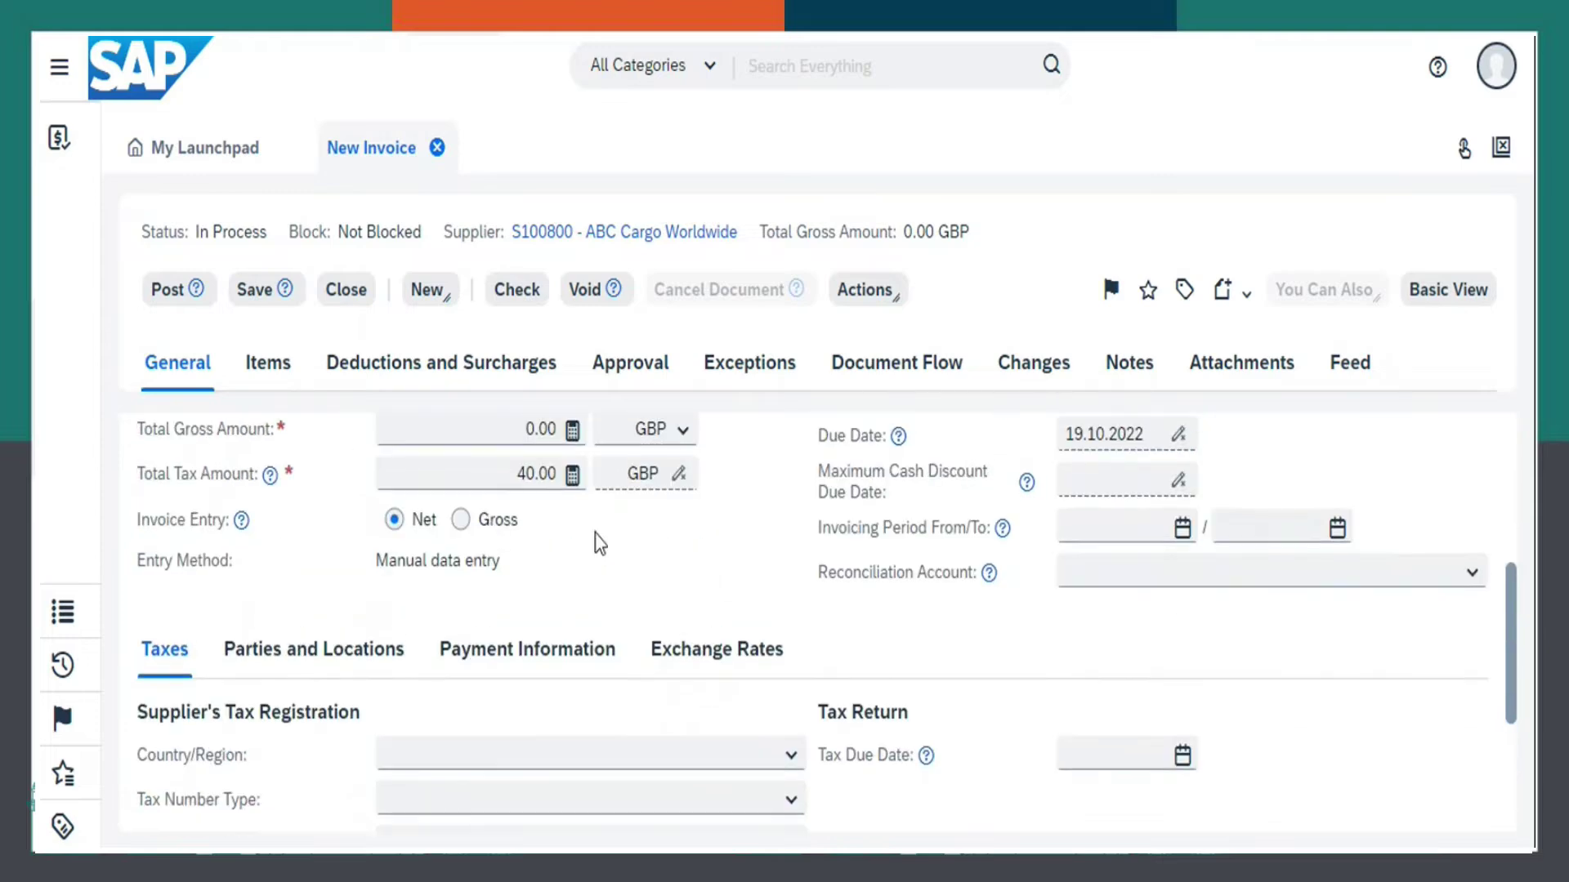
# - Set the invoice's total gross amount to 240.00 GBP and check the document for errors
pyautogui.scroll(3, 601, 543)
pyautogui.click(517, 676)
pyautogui.write('2')
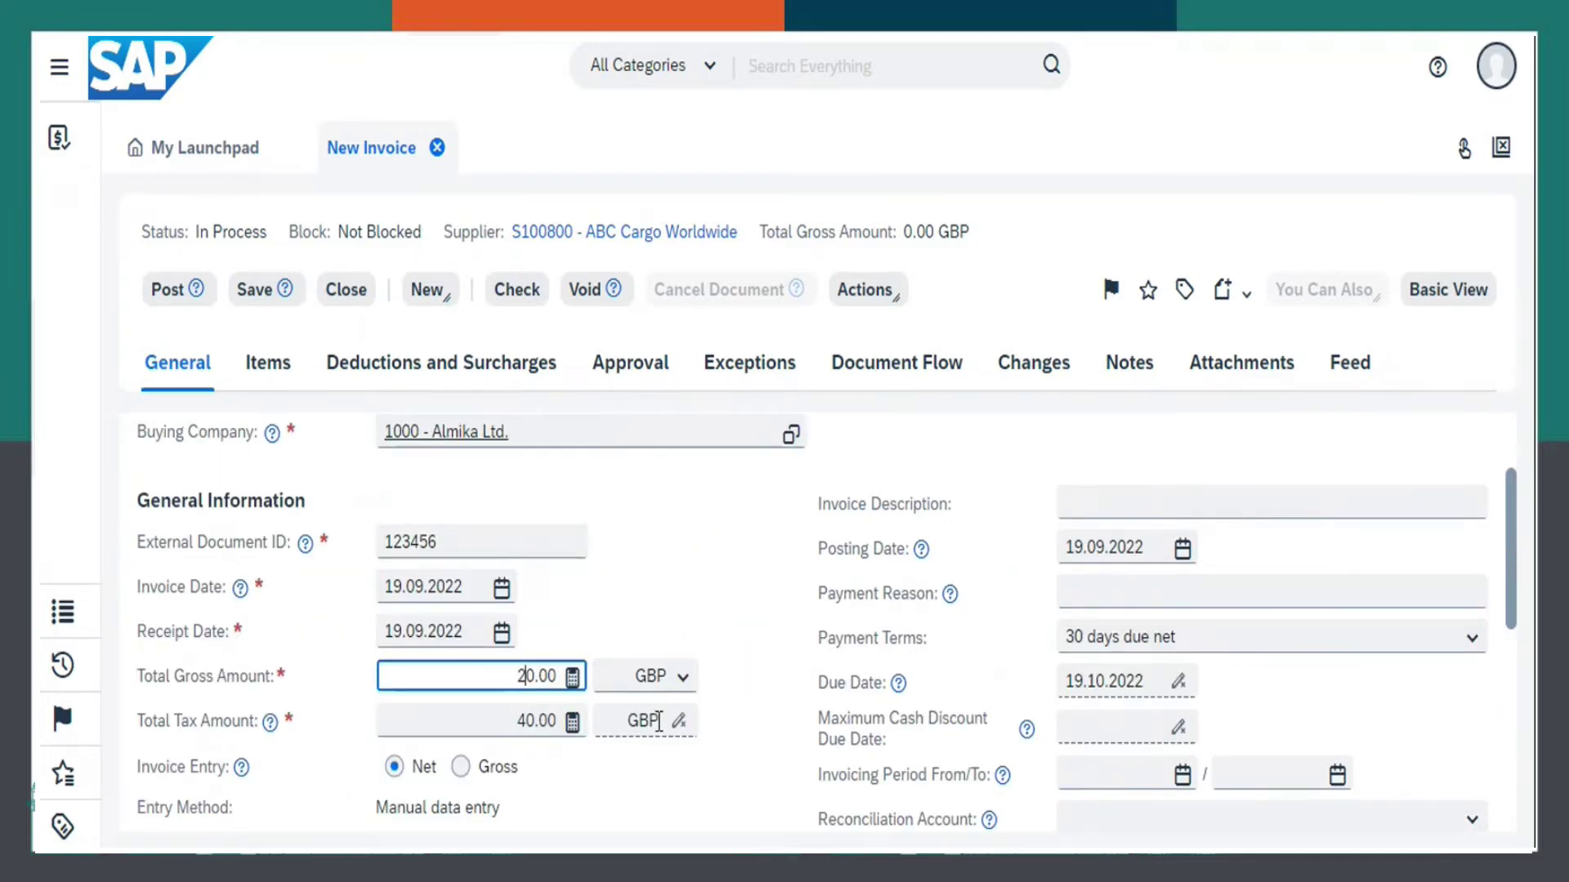
pyautogui.write('4')
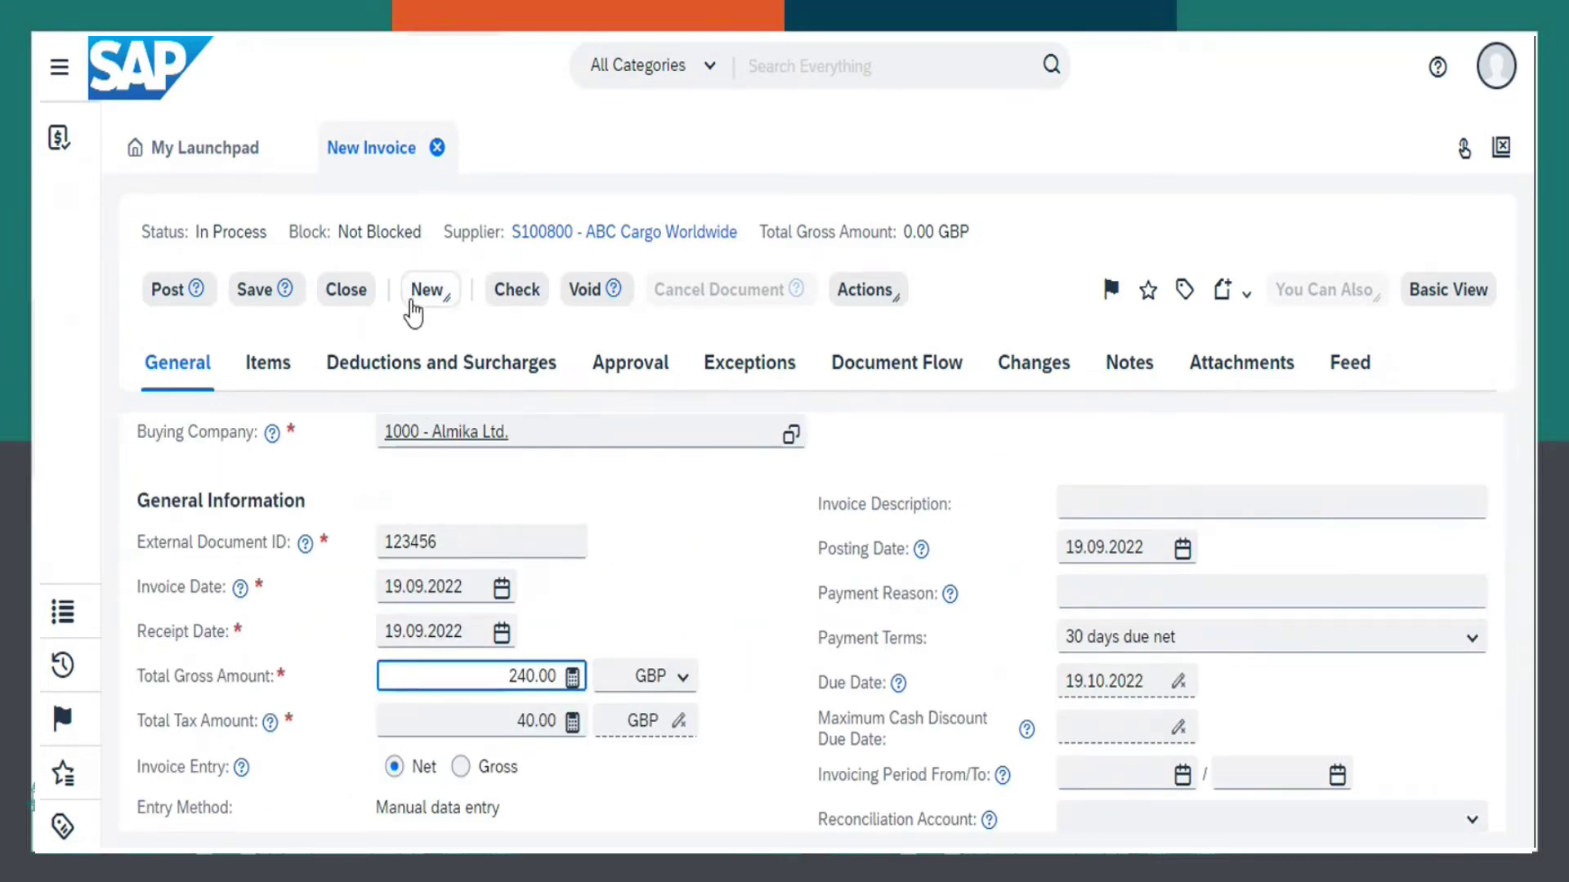
pyautogui.click(512, 304)
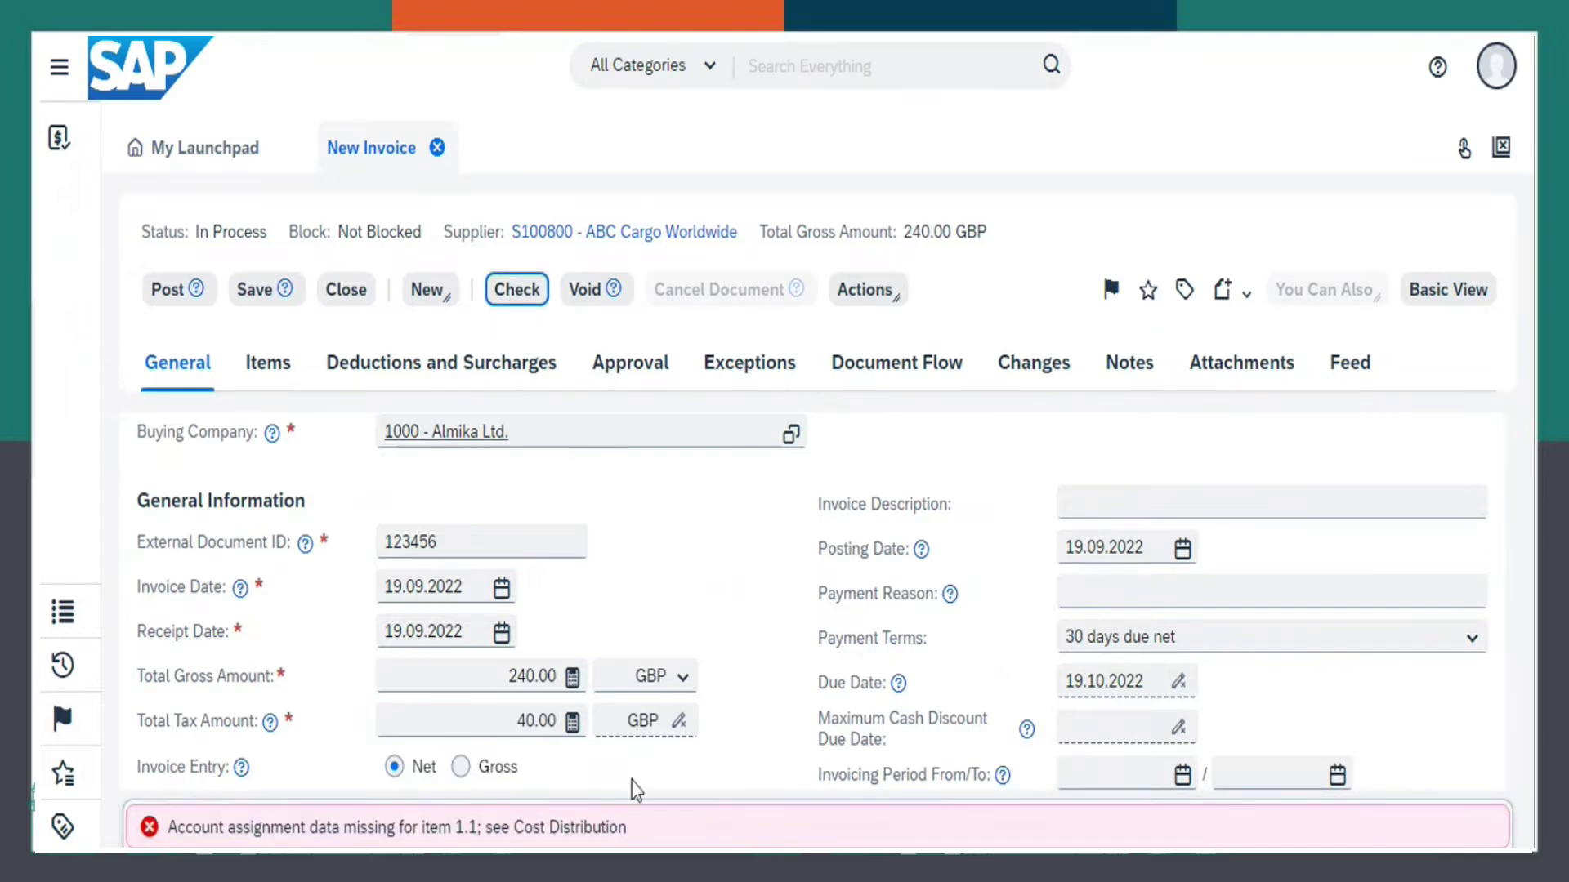
# - In the Cylinder item's cost distribution, assign G/L account A-7340 - Repair and maintenance to line 1.1
pyautogui.click(272, 366)
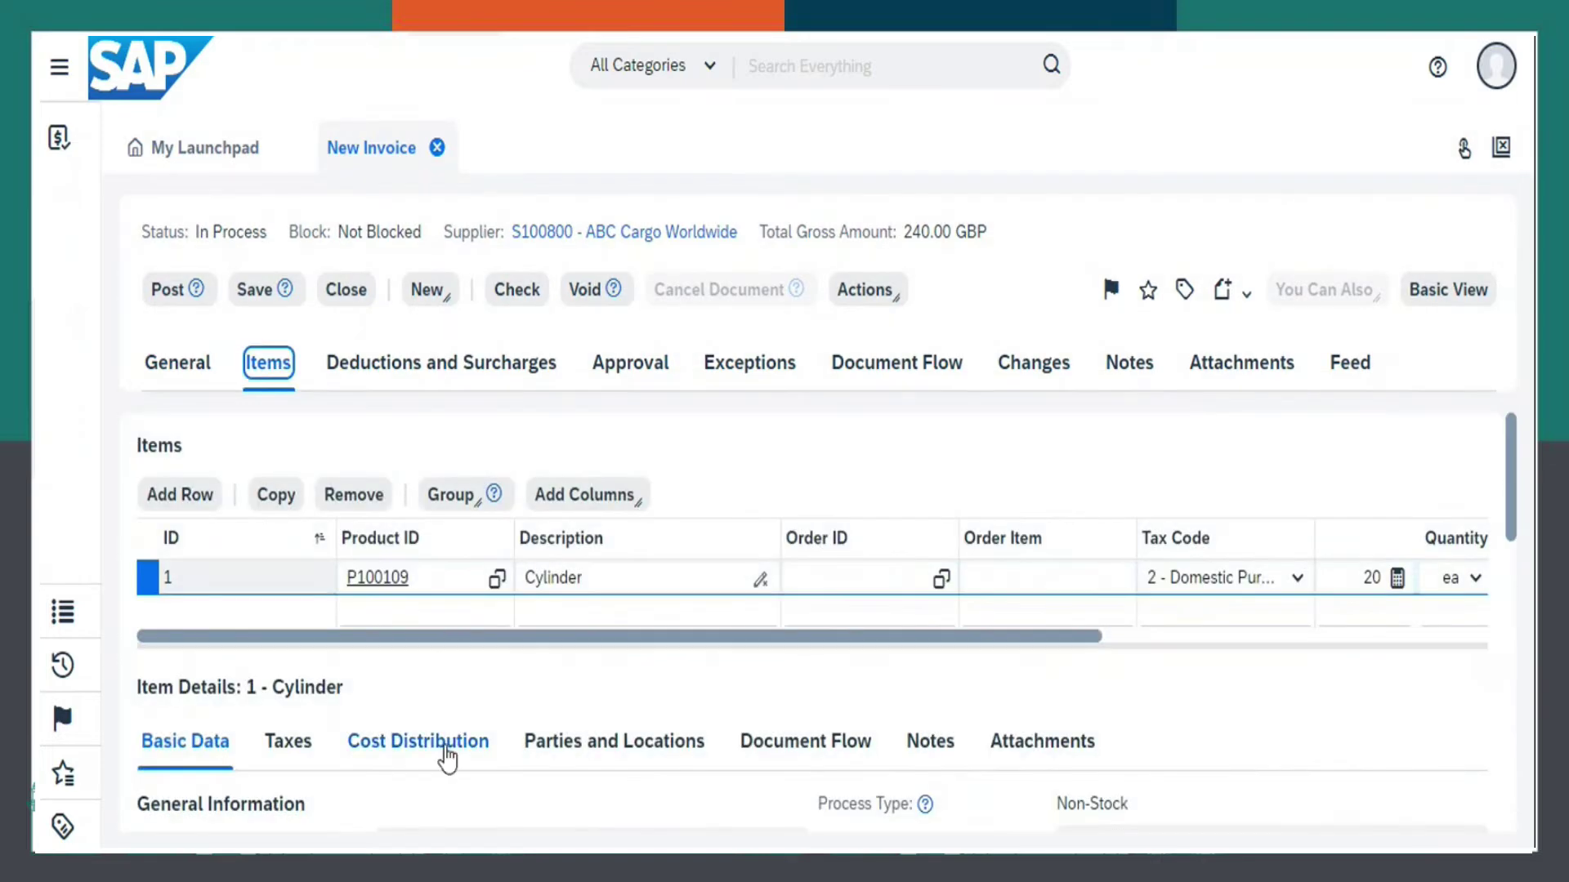
pyautogui.click(446, 751)
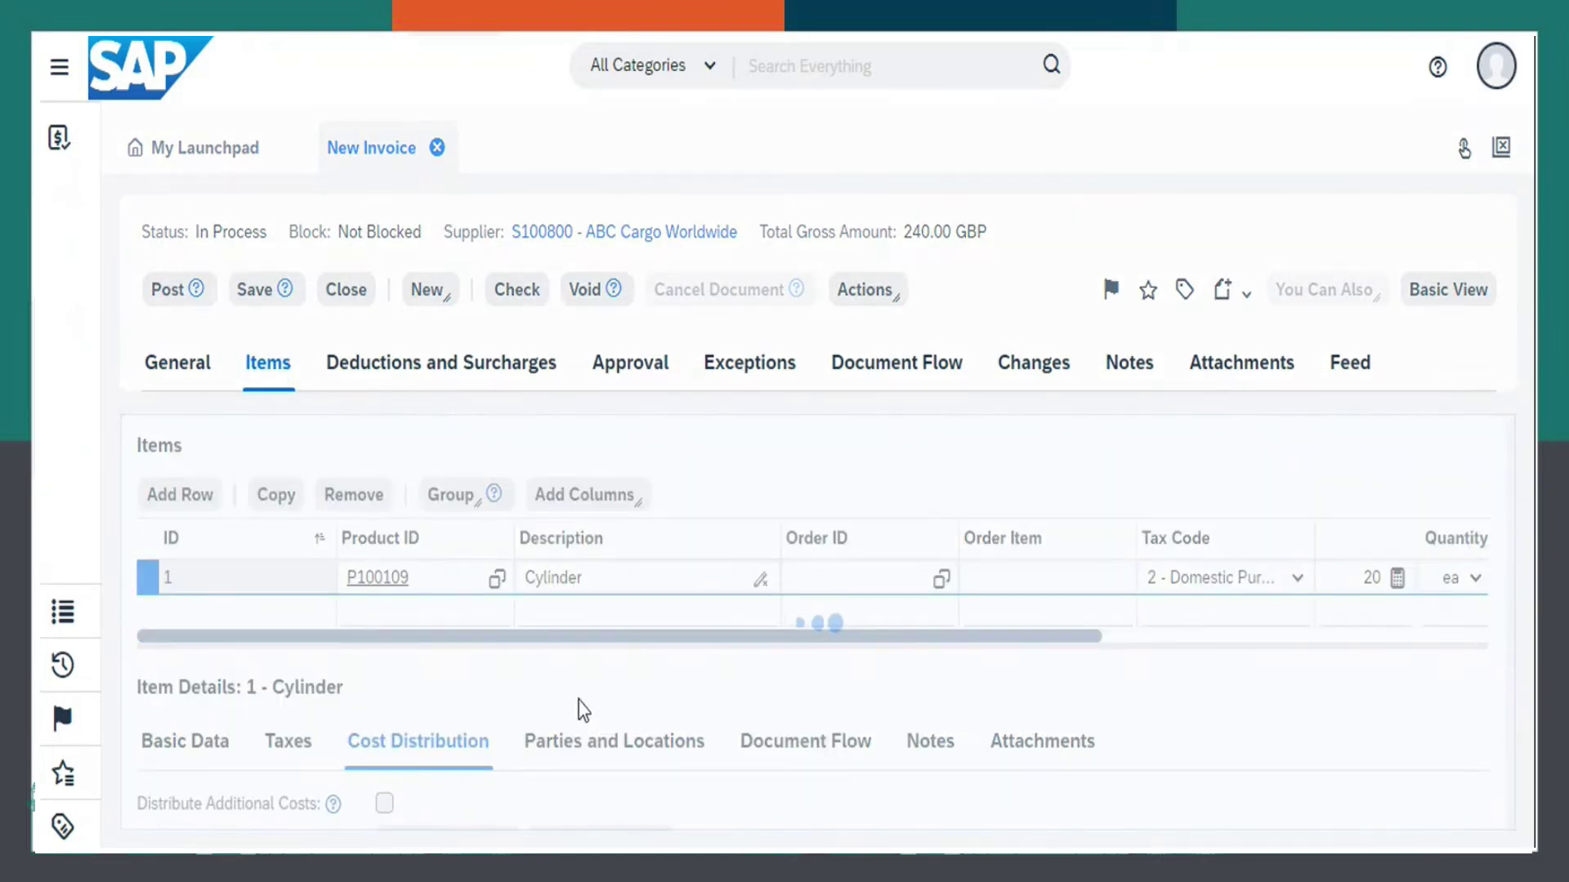
pyautogui.scroll(-5, 578, 697)
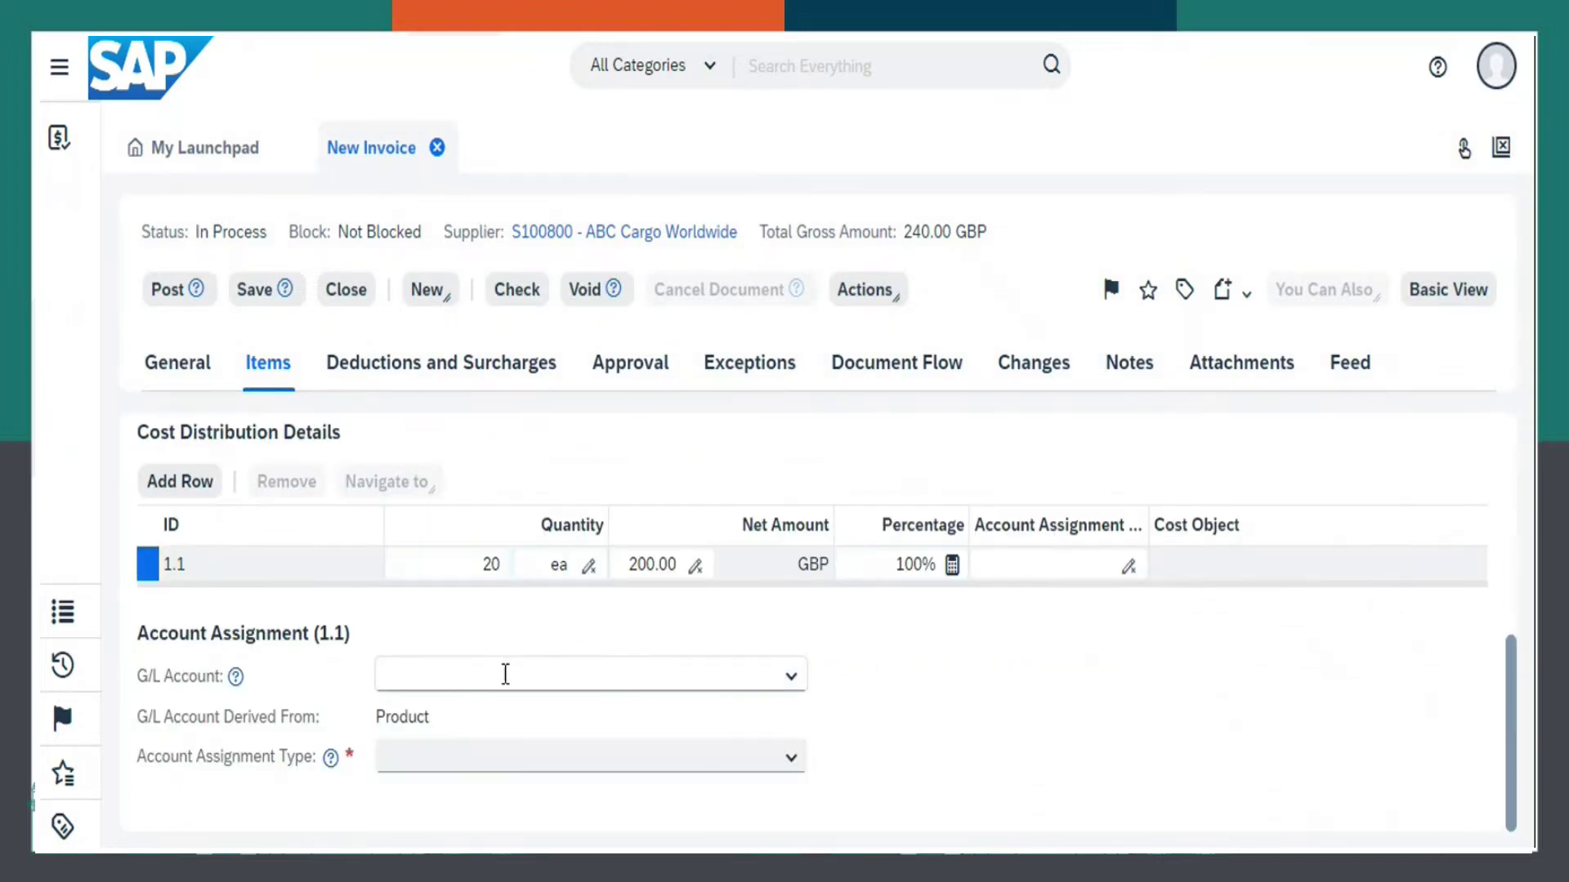
pyautogui.click(791, 679)
pyautogui.scroll(-4, 585, 602)
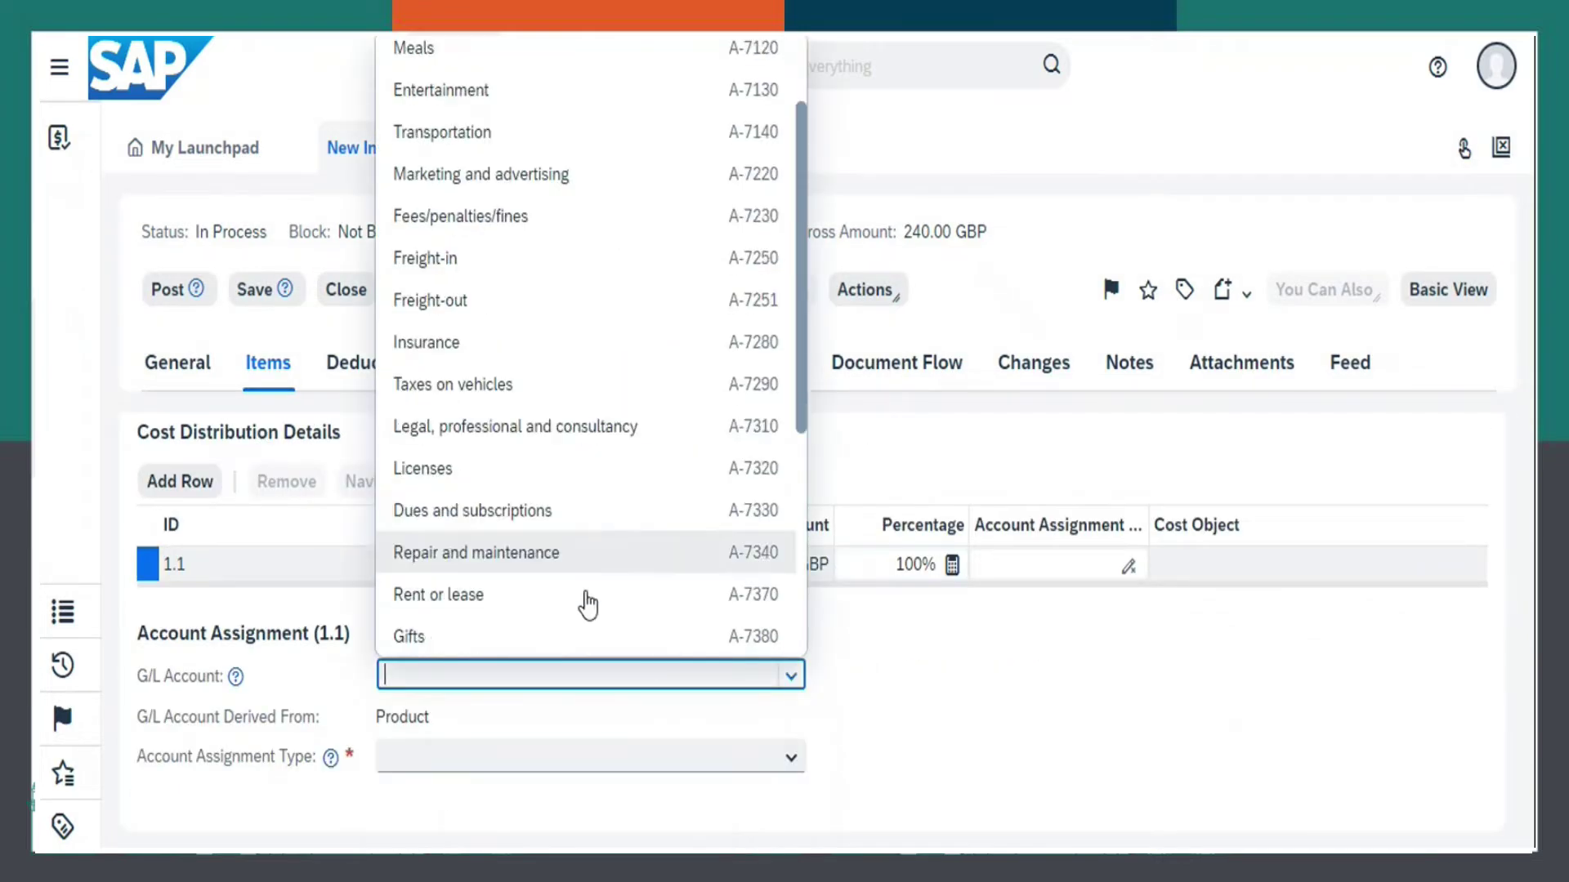
pyautogui.click(532, 421)
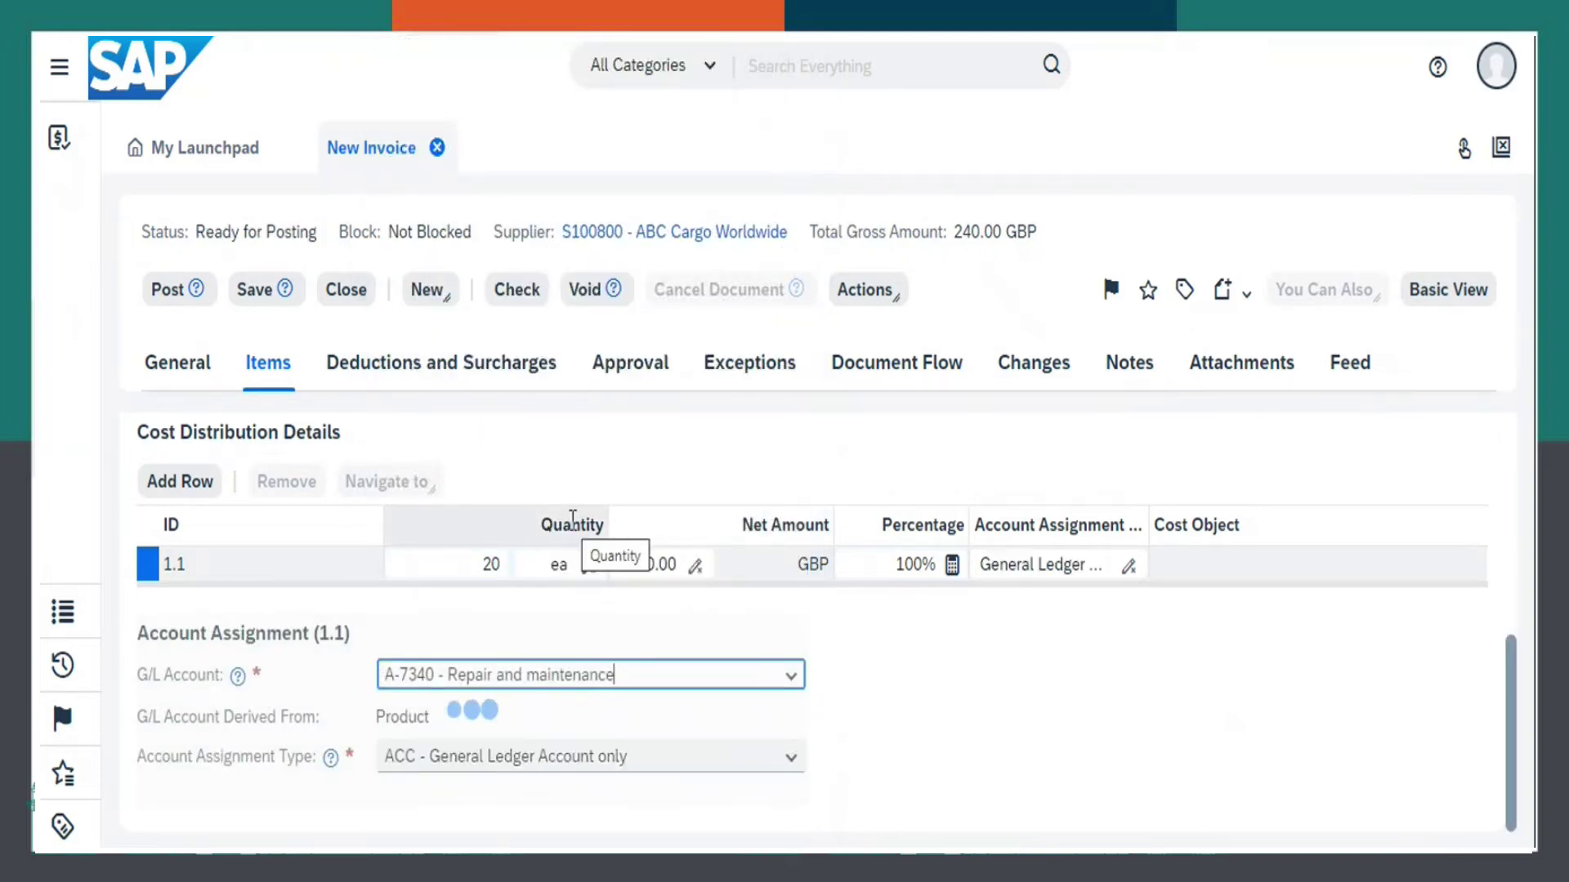
# - Check the completed supplier invoice for errors again and post it
pyautogui.click(518, 298)
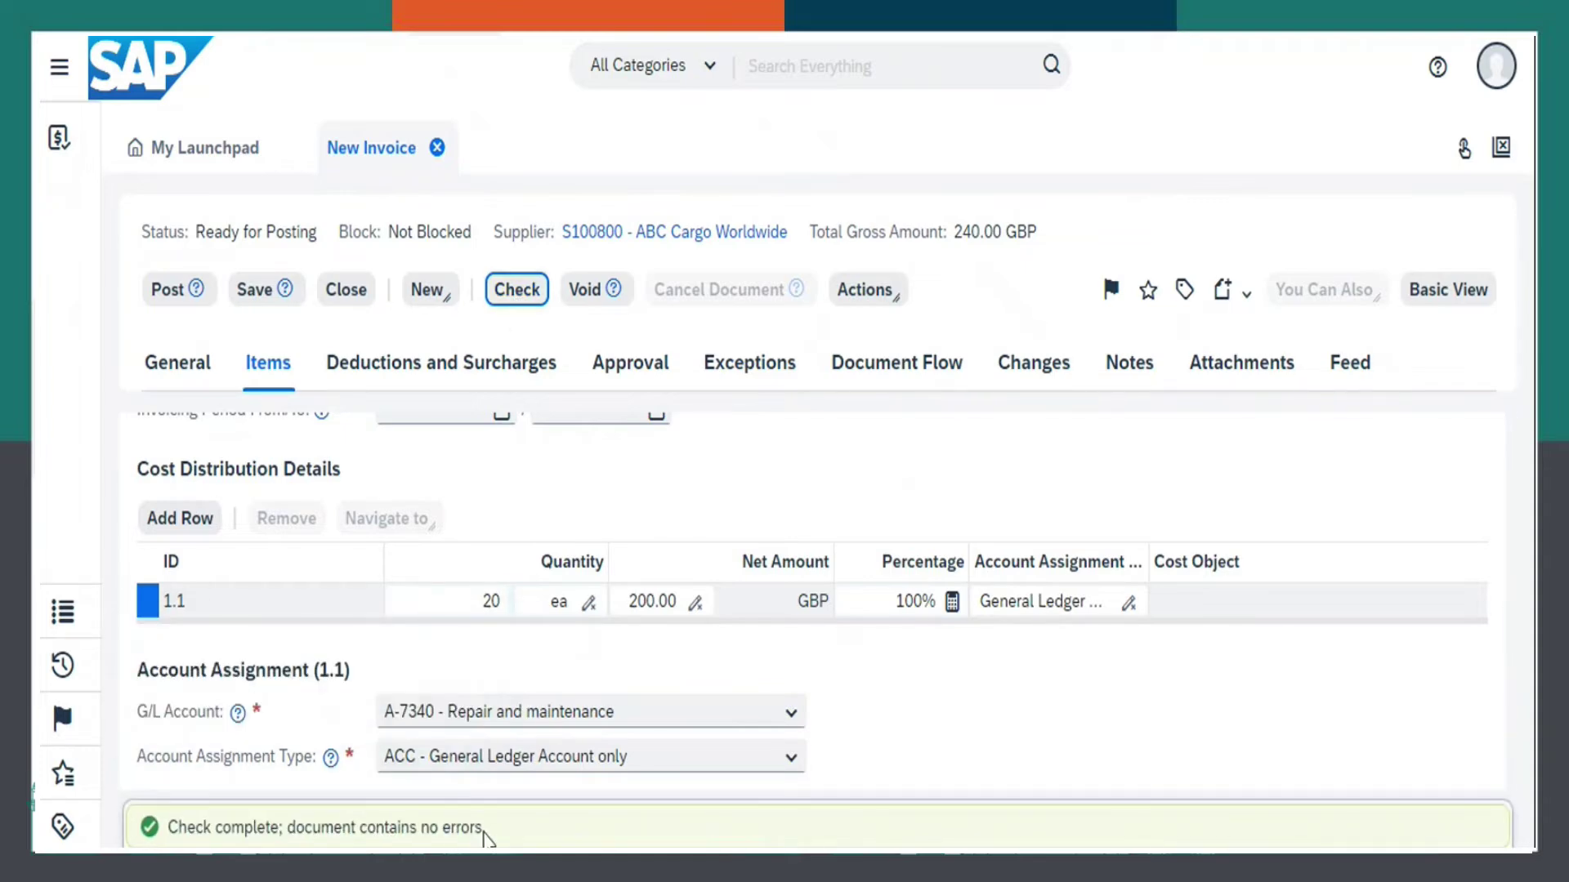
pyautogui.click(178, 292)
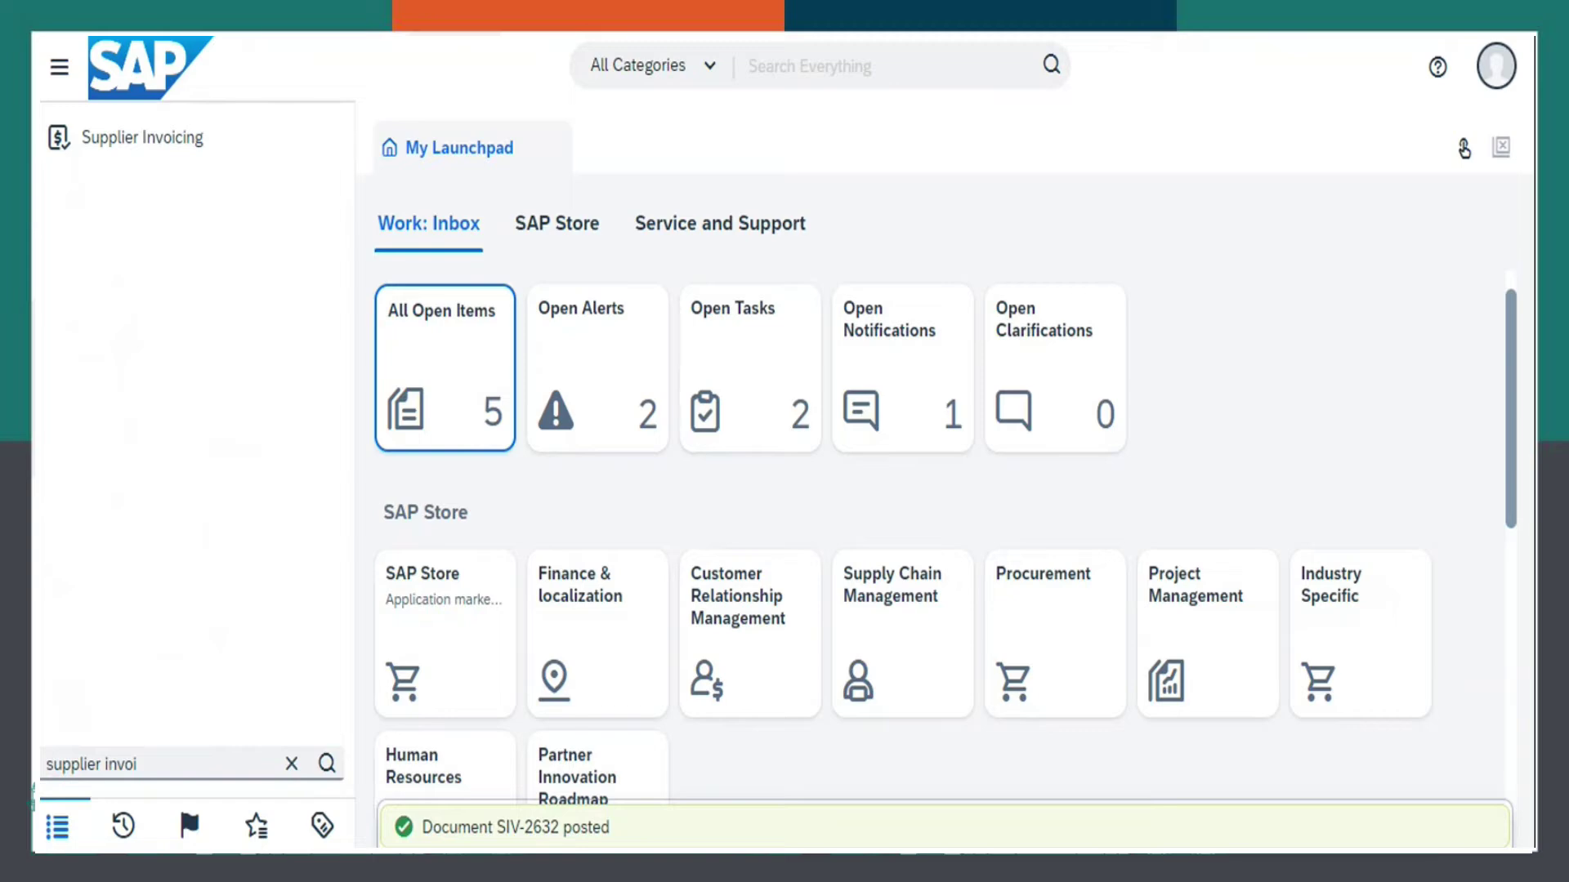
pyautogui.press('super+w')
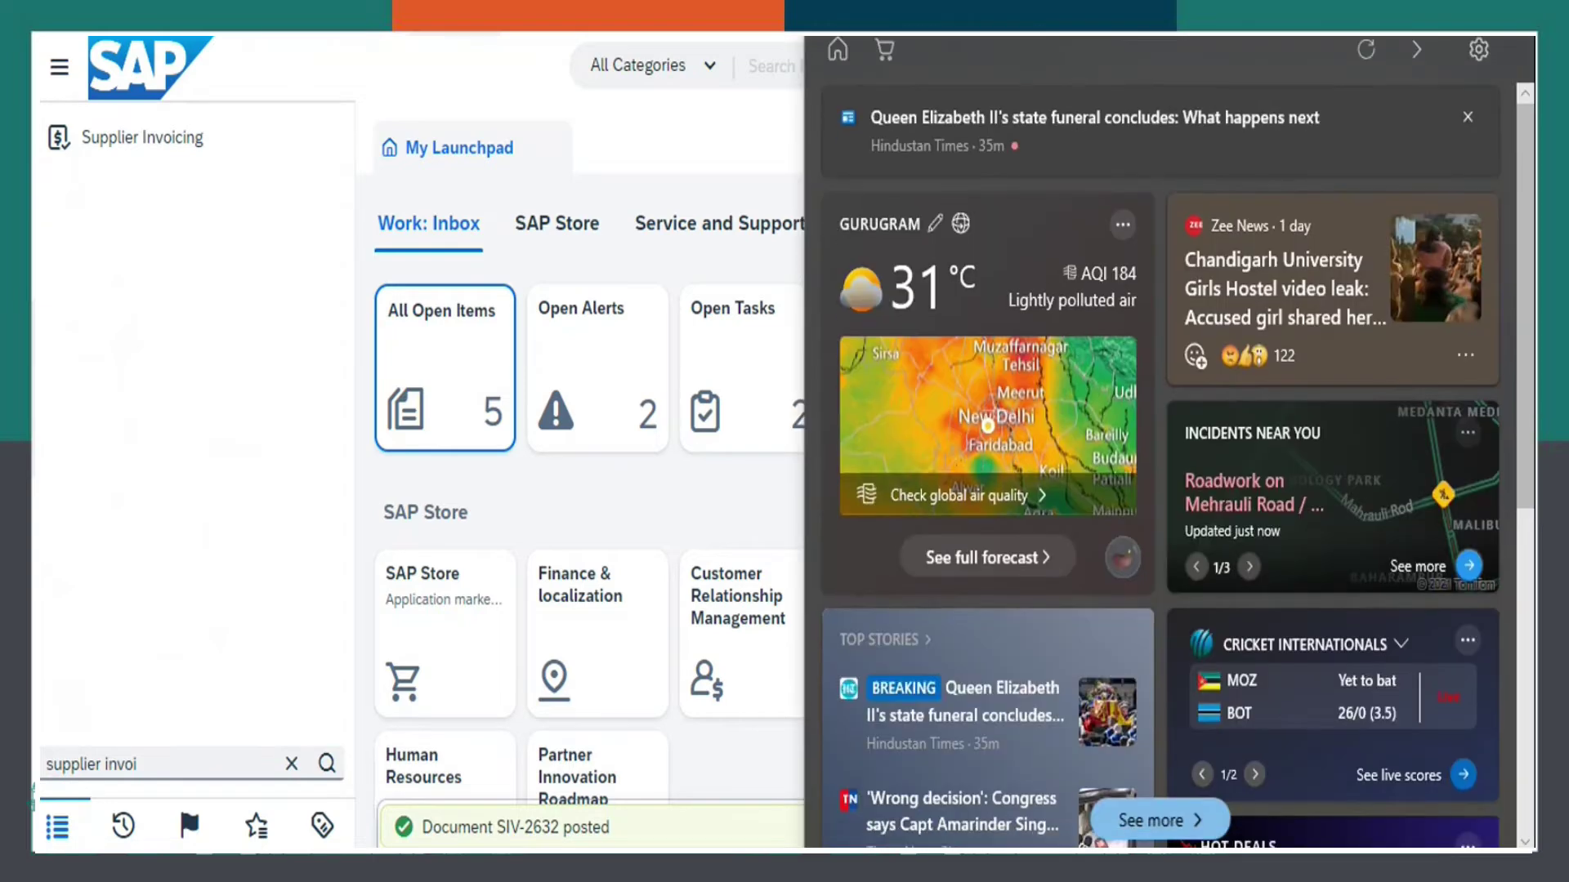
# - Find Inbound Logistics by searching for "inbound" and open its Purchase Orders view
pyautogui.click(89, 595)
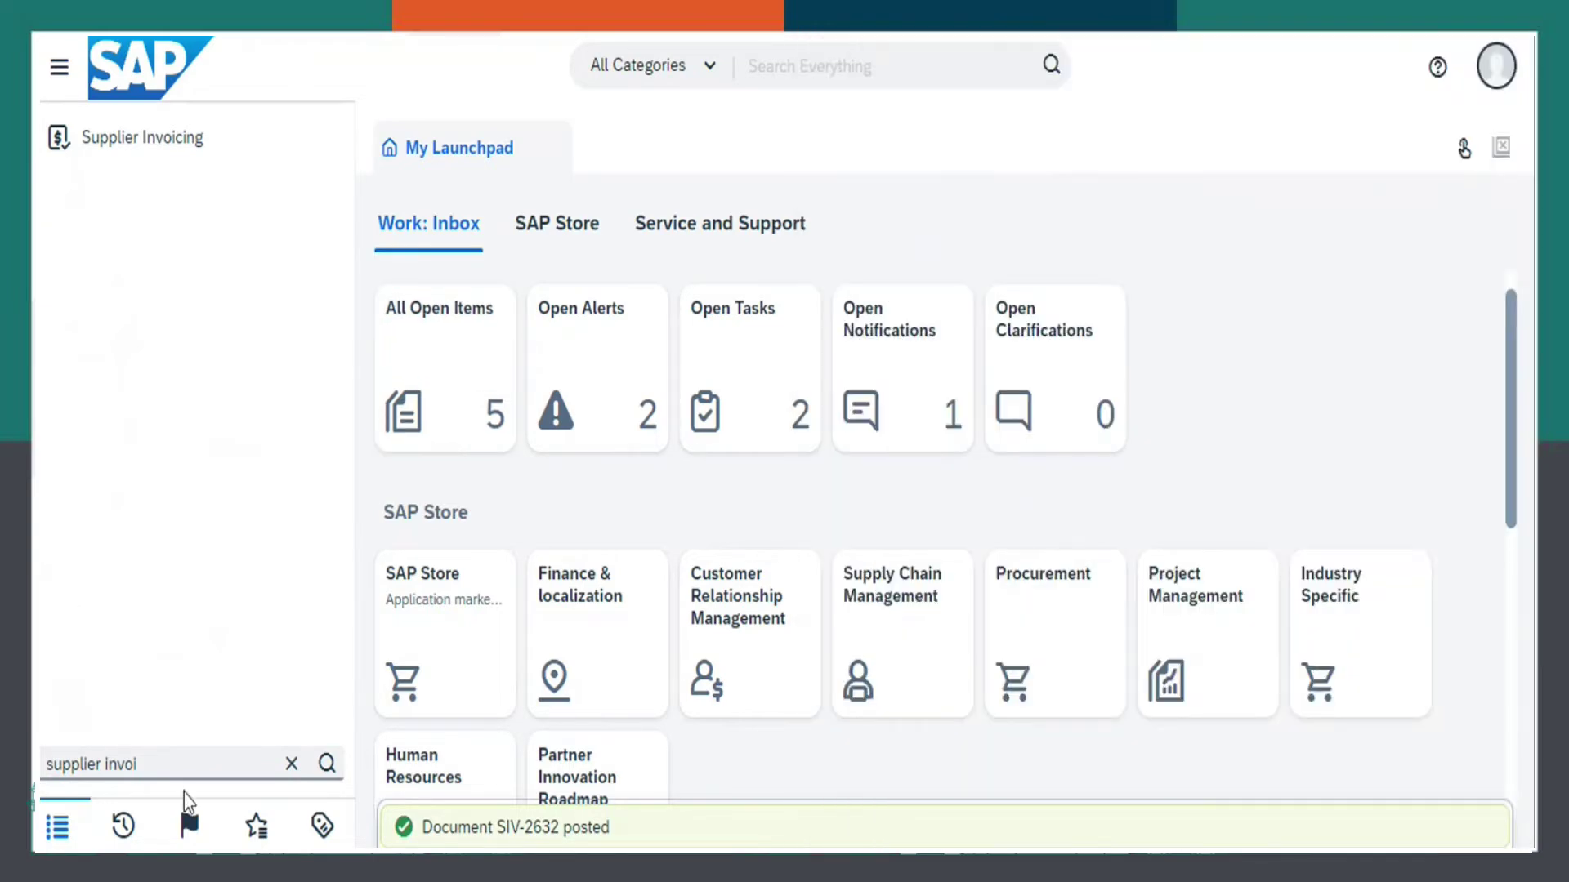
pyautogui.click(292, 766)
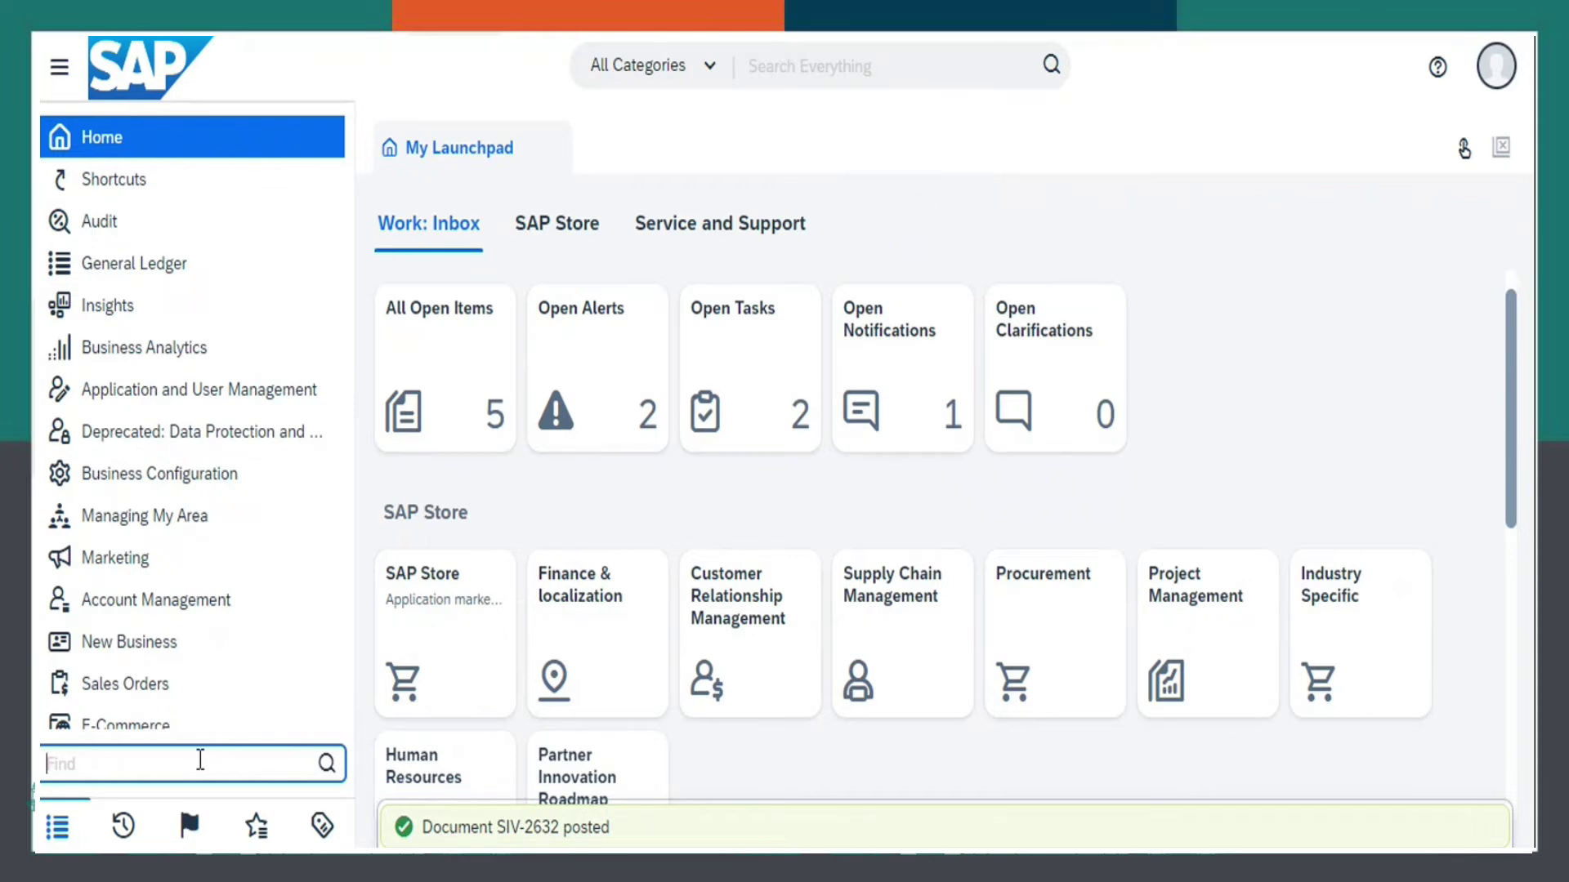
pyautogui.write('inbound')
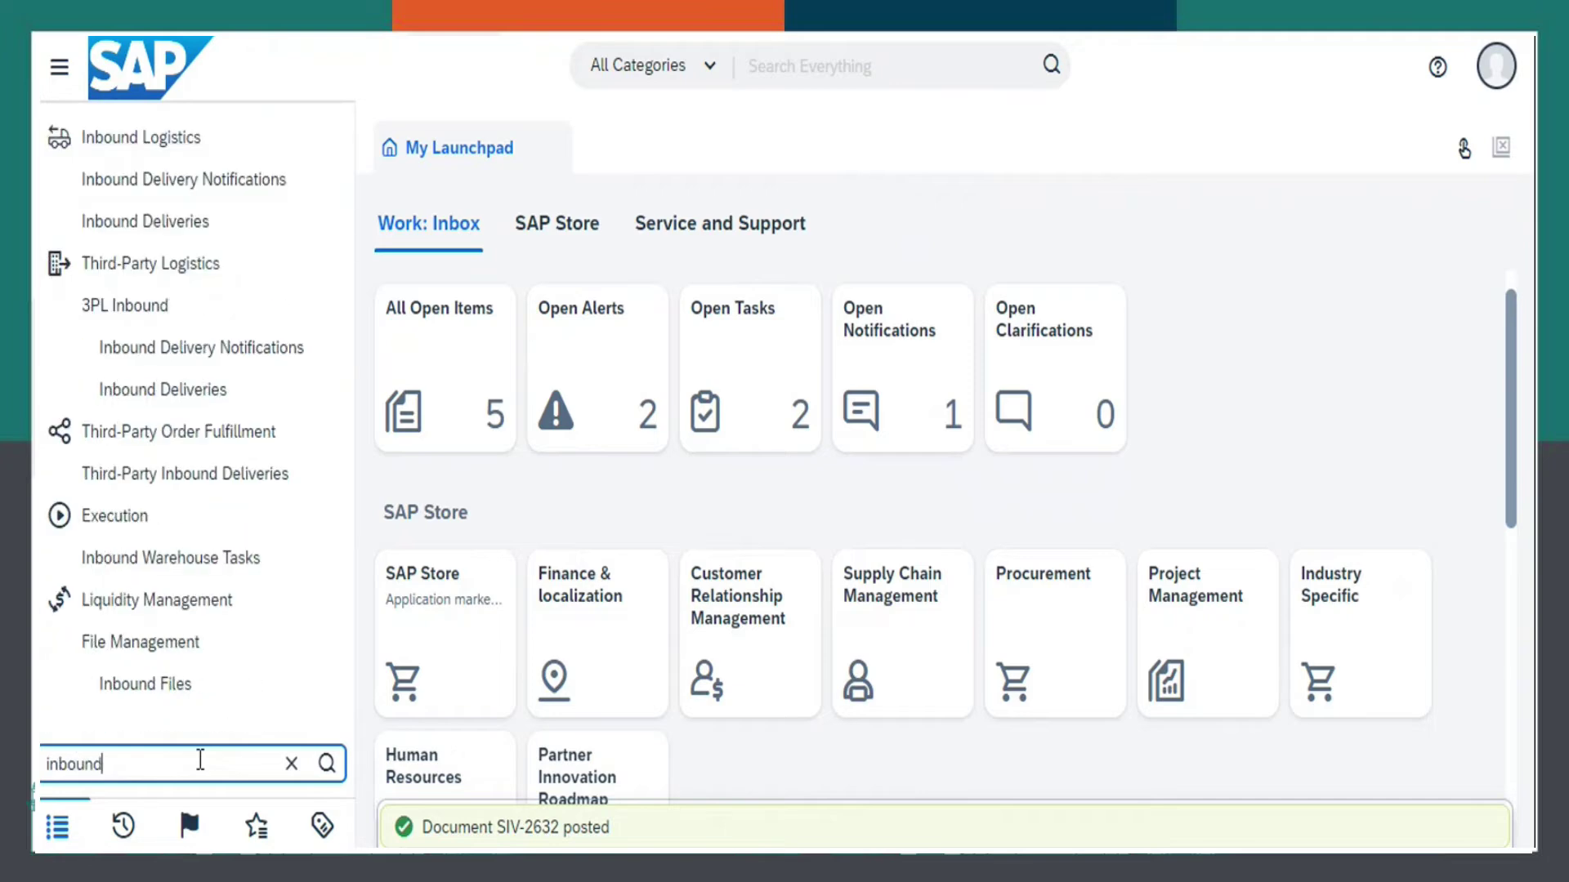
pyautogui.click(234, 135)
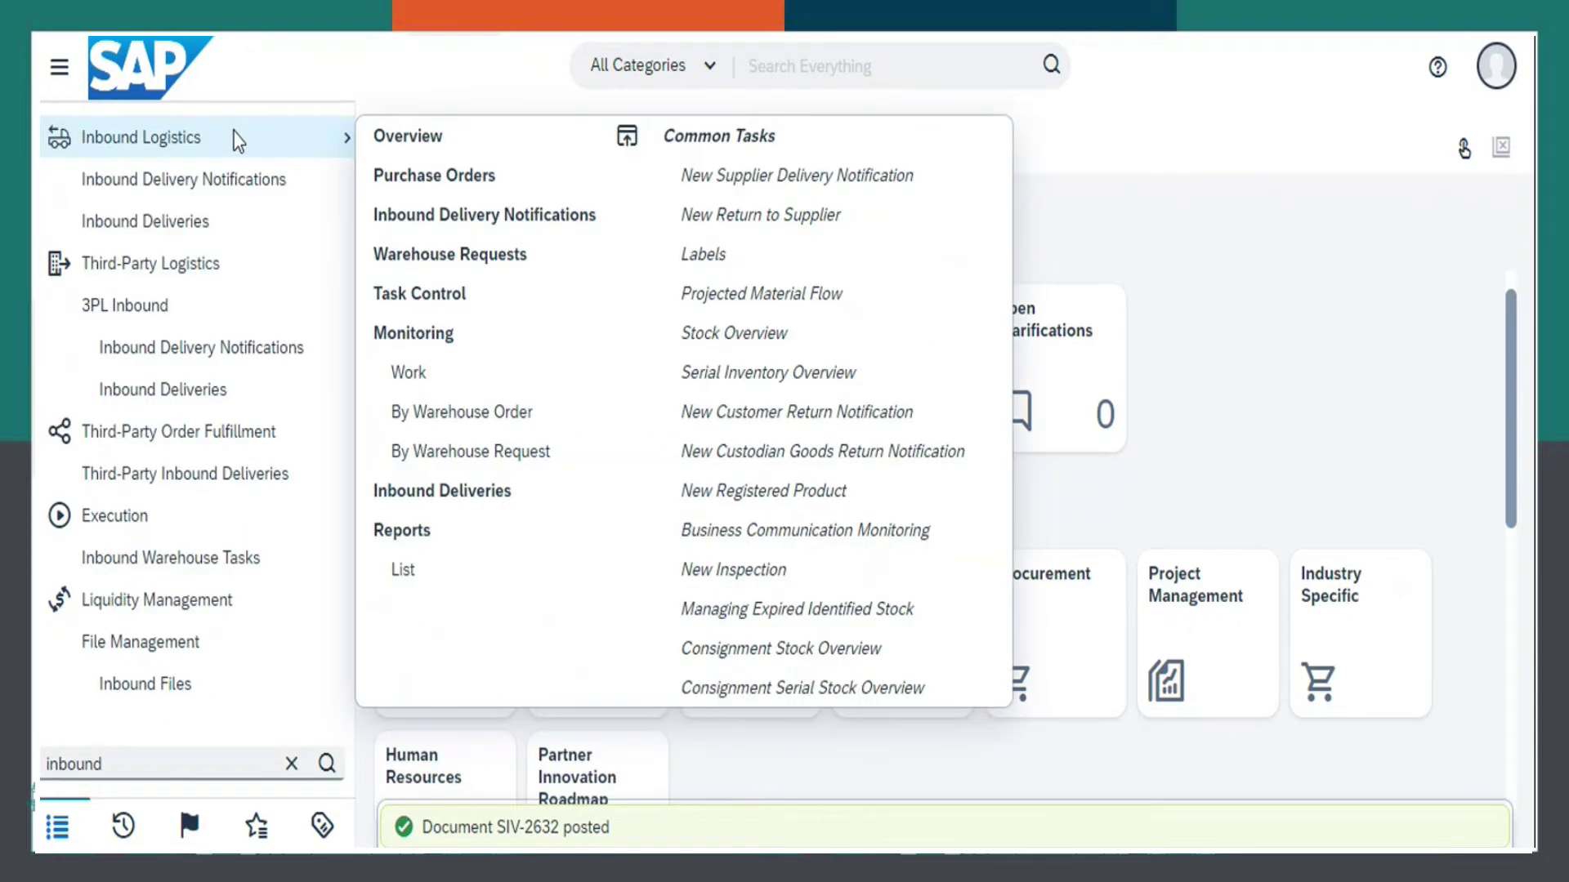
pyautogui.click(498, 175)
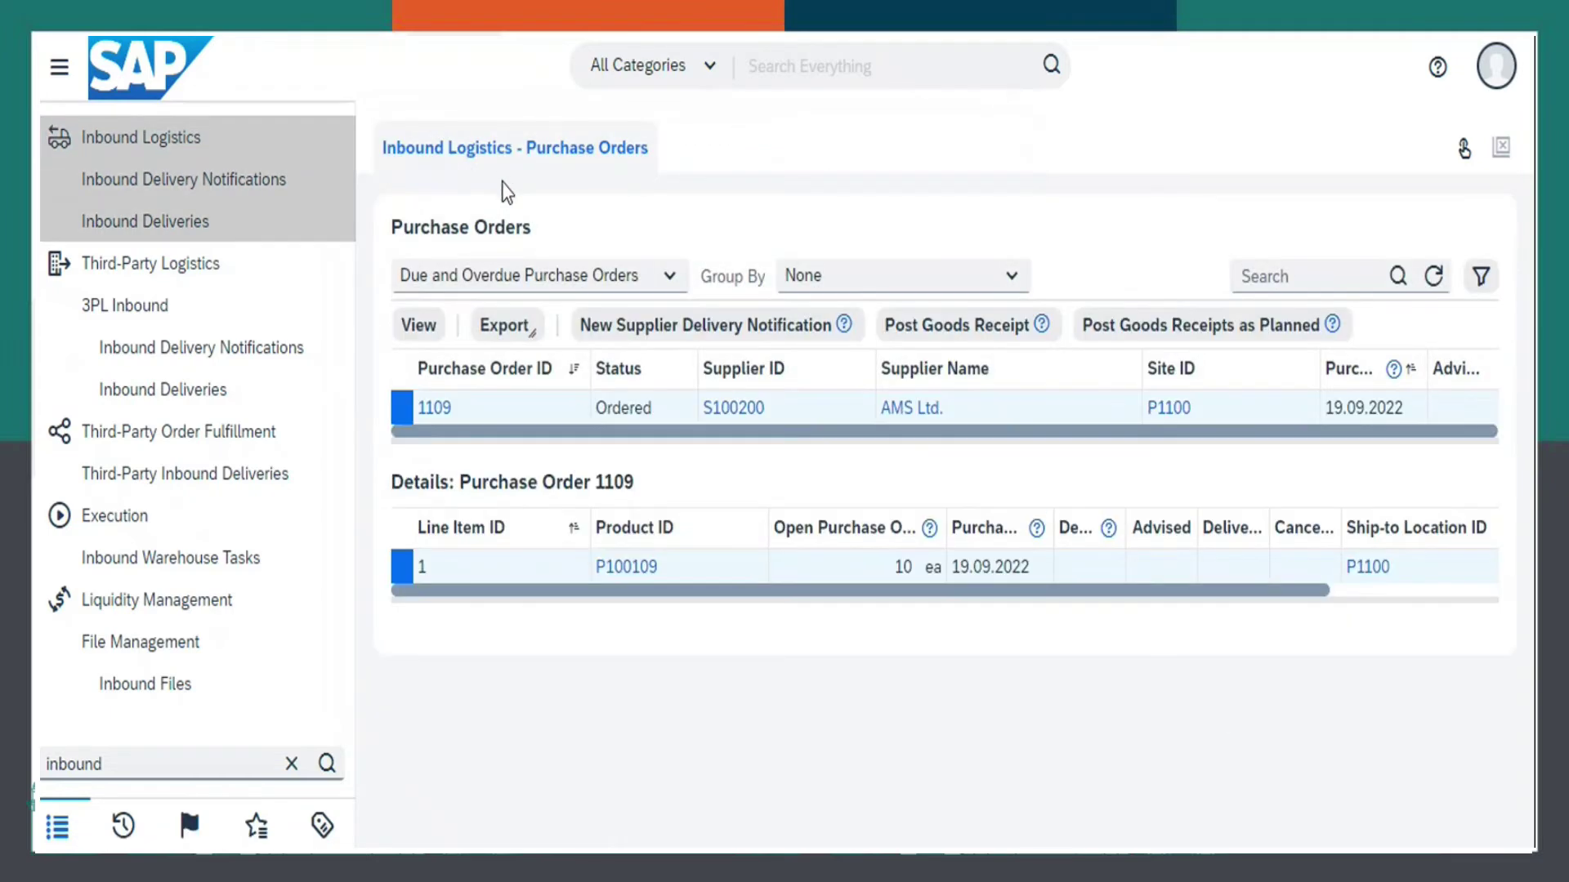
# - Start a goods receipt for the AMS Ltd. purchase order and enter 1234556 as the delivery notification ID
pyautogui.click(478, 414)
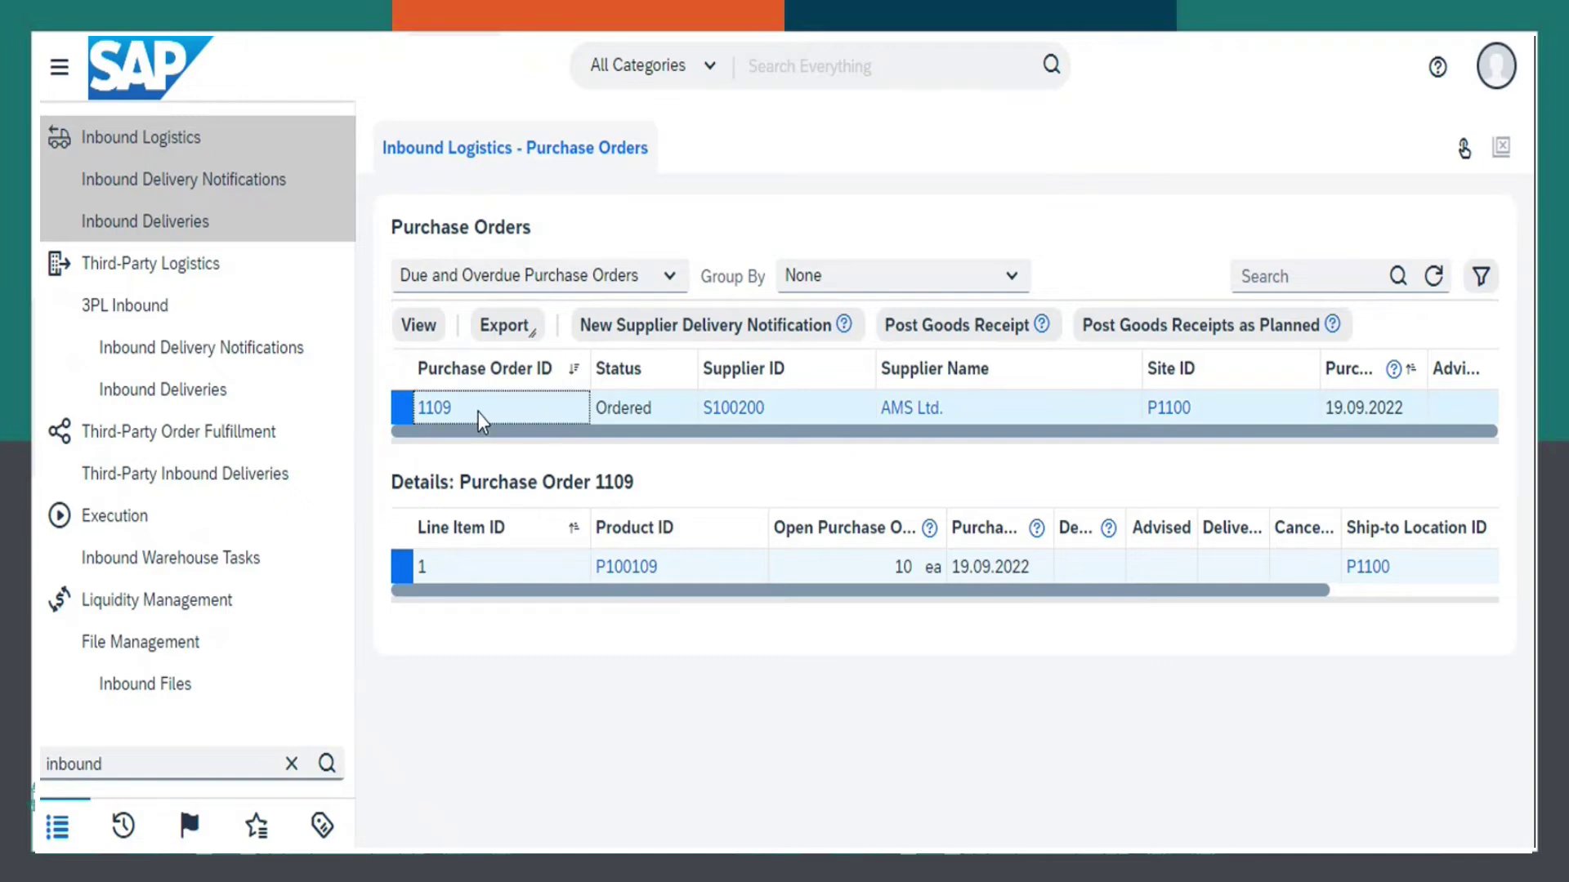
pyautogui.click(932, 332)
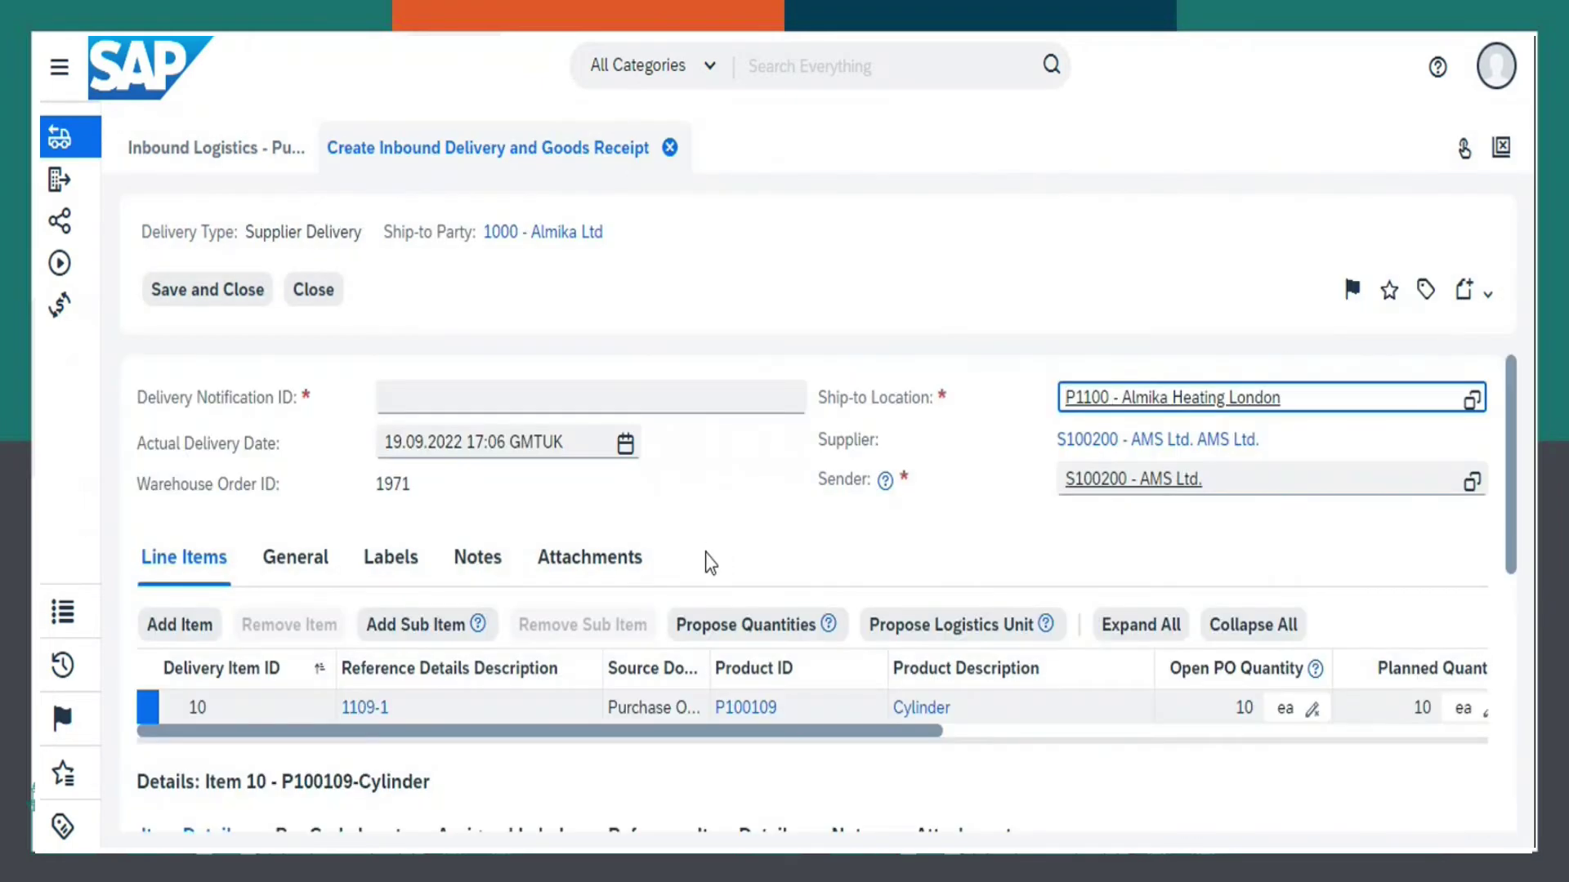
pyautogui.click(680, 397)
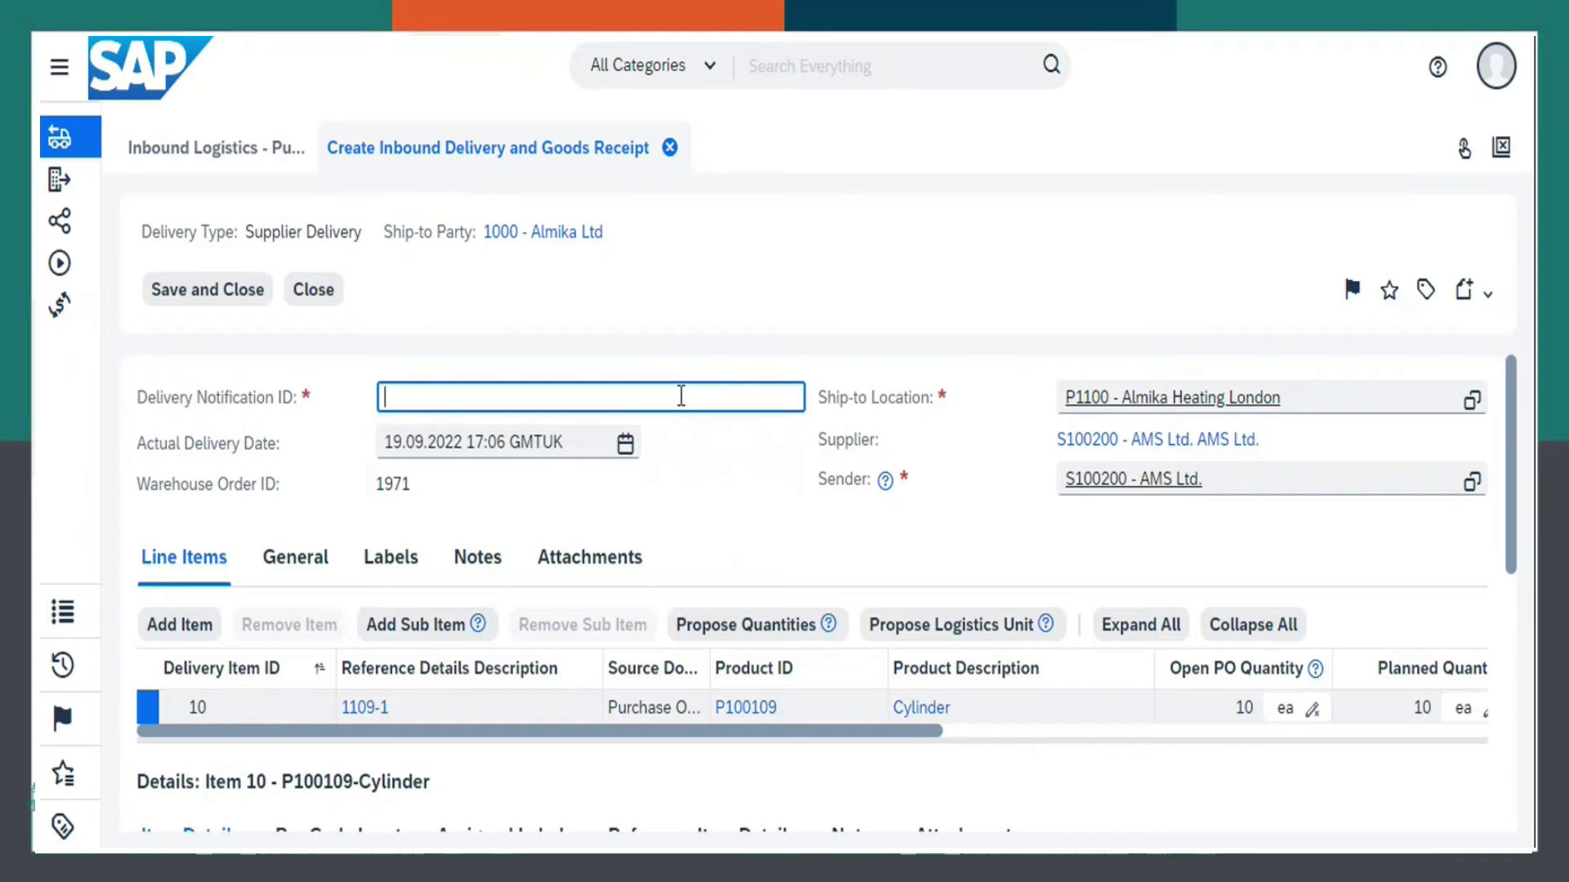
pyautogui.write('1234556')
# - Set the actual quantity of the Cylinder delivery item to 10 ea in its item details
pyautogui.scroll(-3, 727, 490)
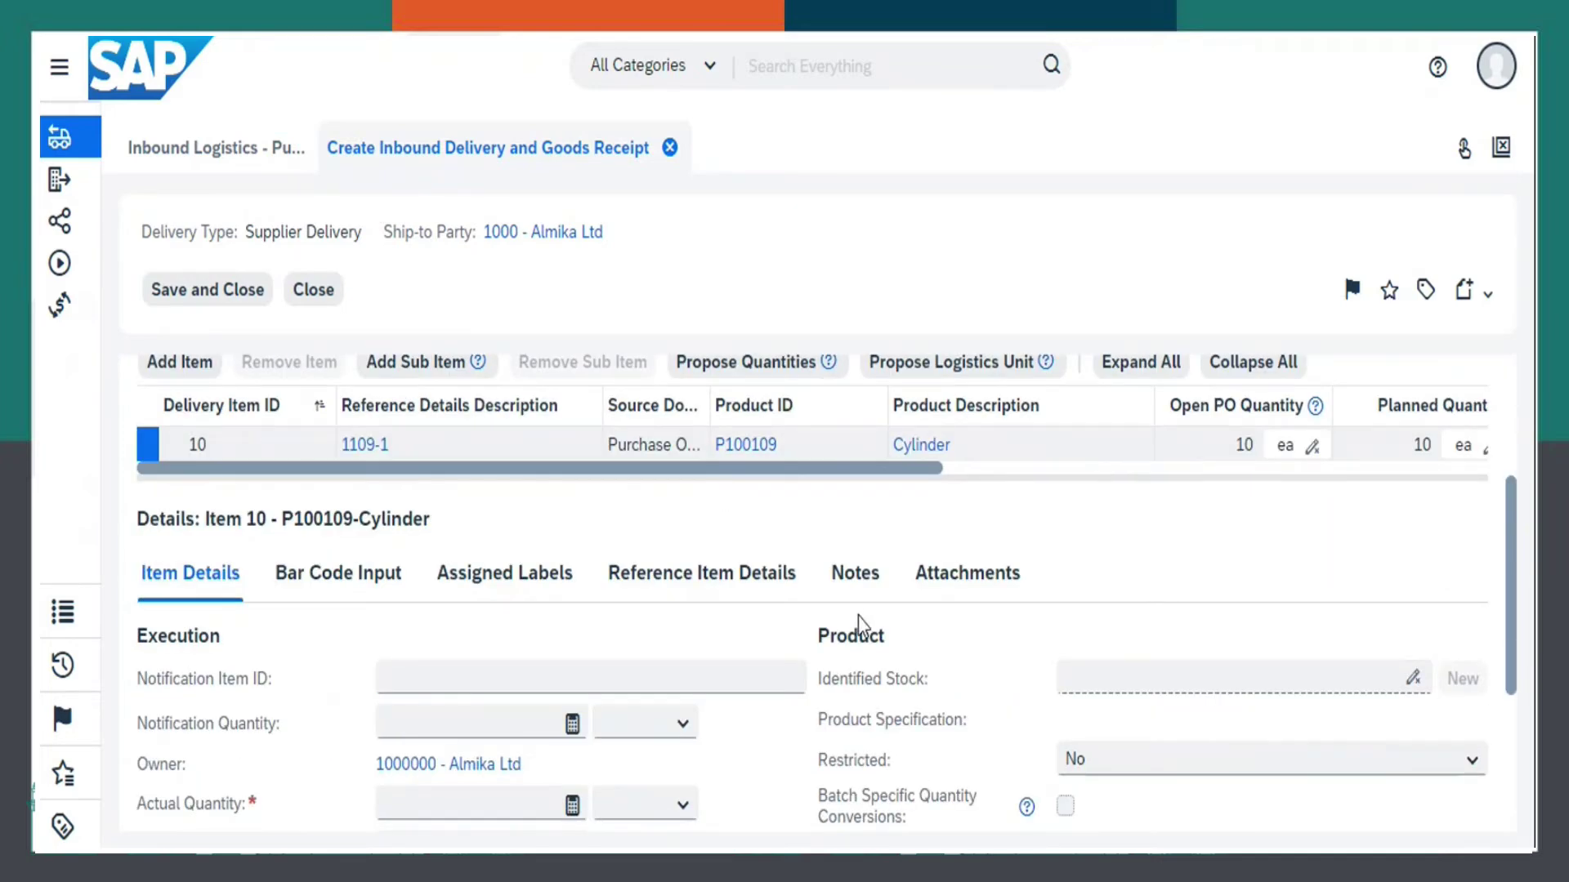
pyautogui.scroll(-4, 748, 618)
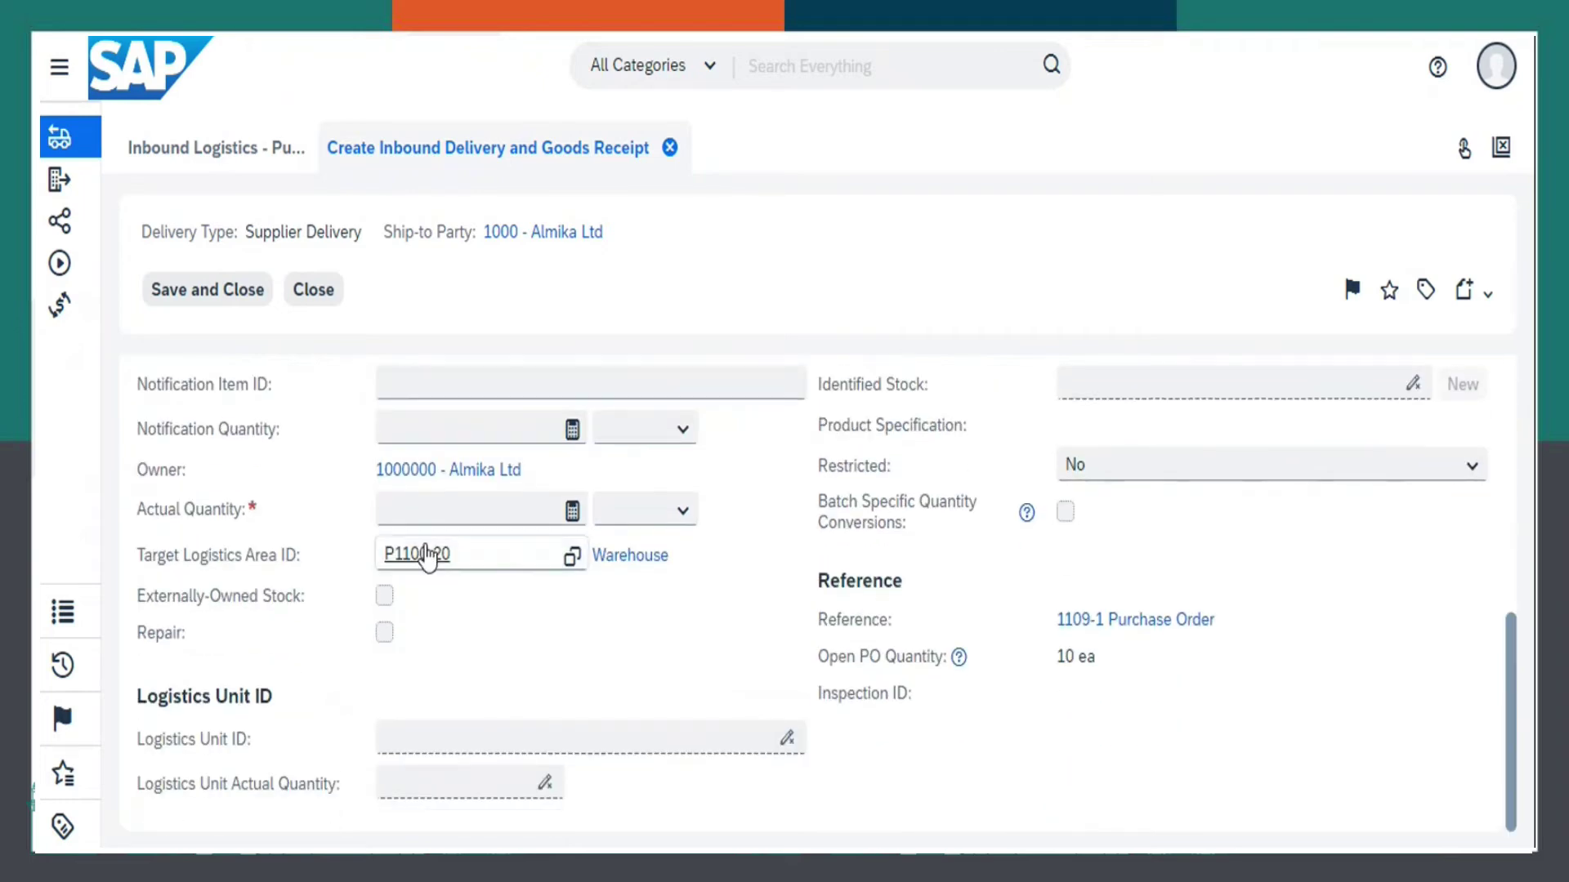
pyautogui.scroll(7, 623, 555)
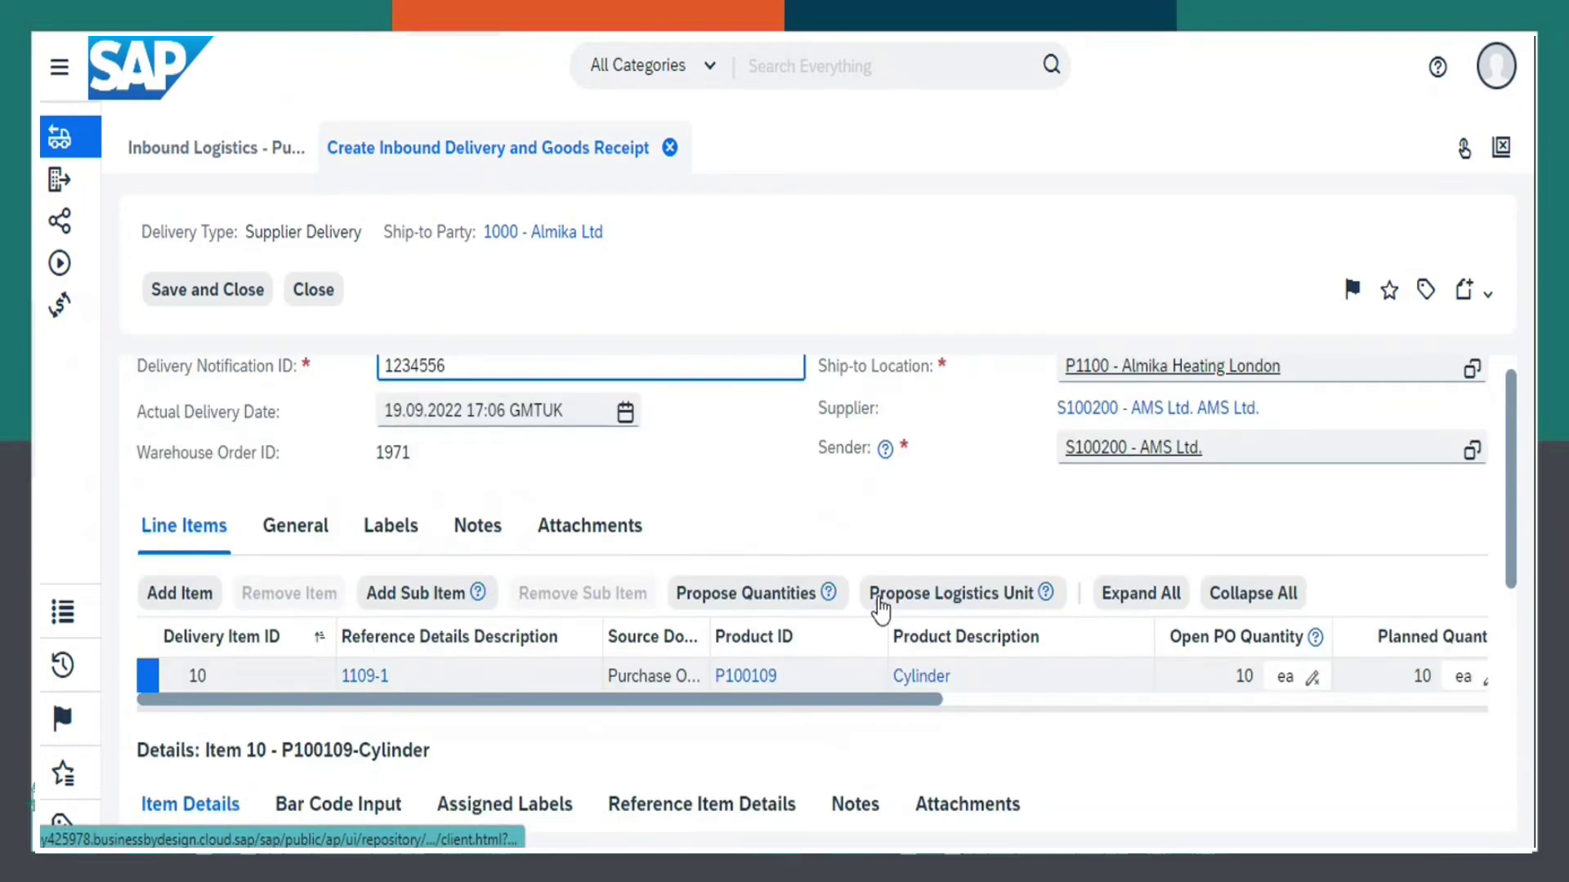
pyautogui.scroll(-2, 1040, 714)
pyautogui.scroll(-4, 1050, 673)
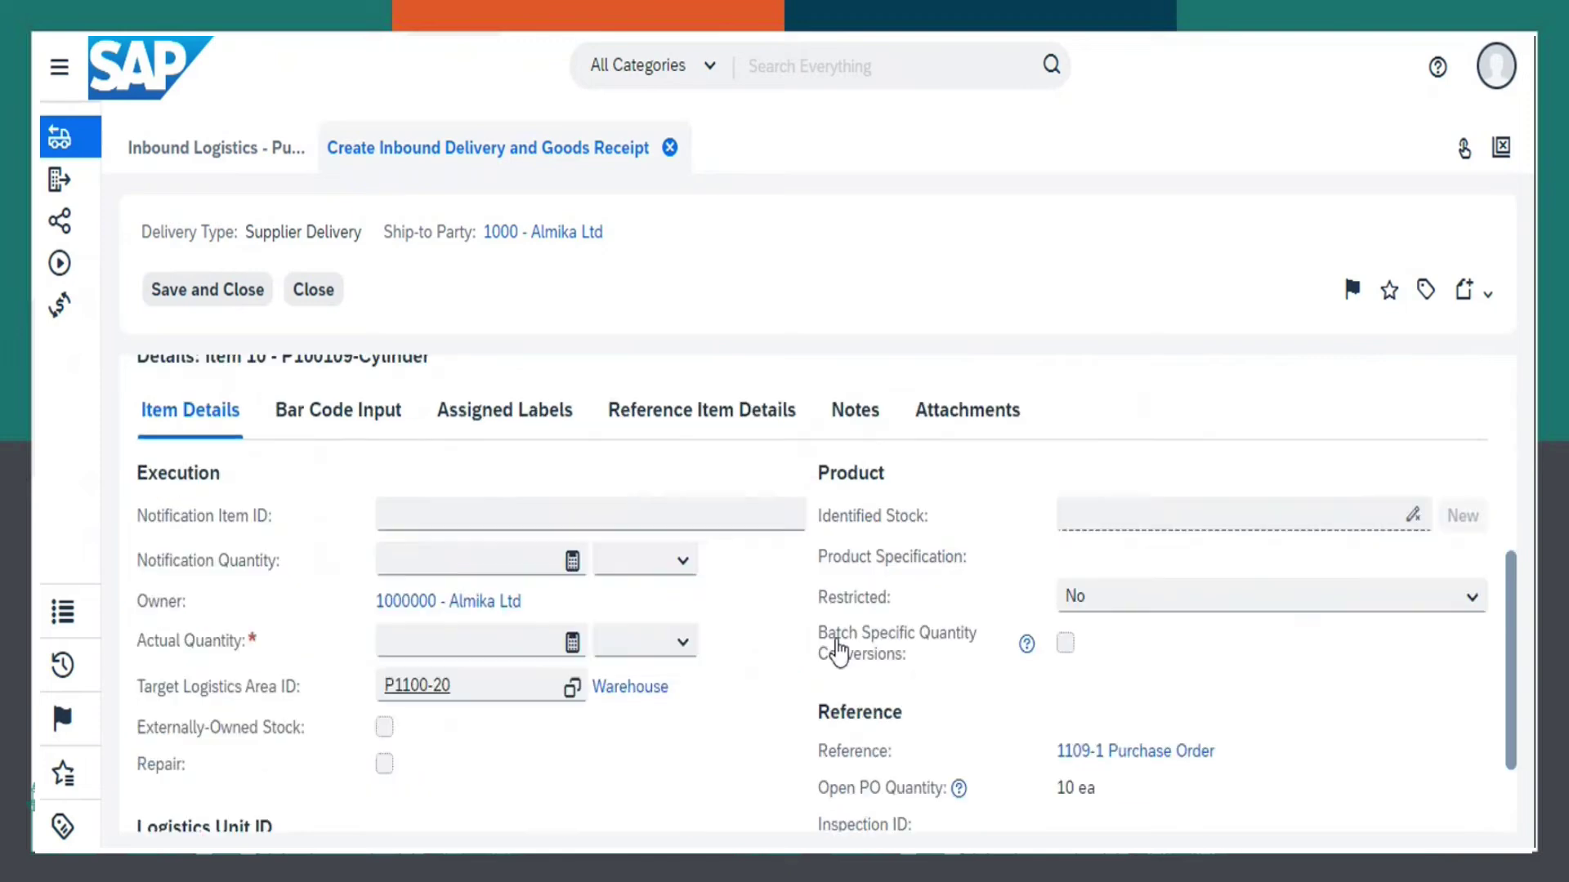
pyautogui.scroll(6, 583, 594)
pyautogui.scroll(-6, 583, 594)
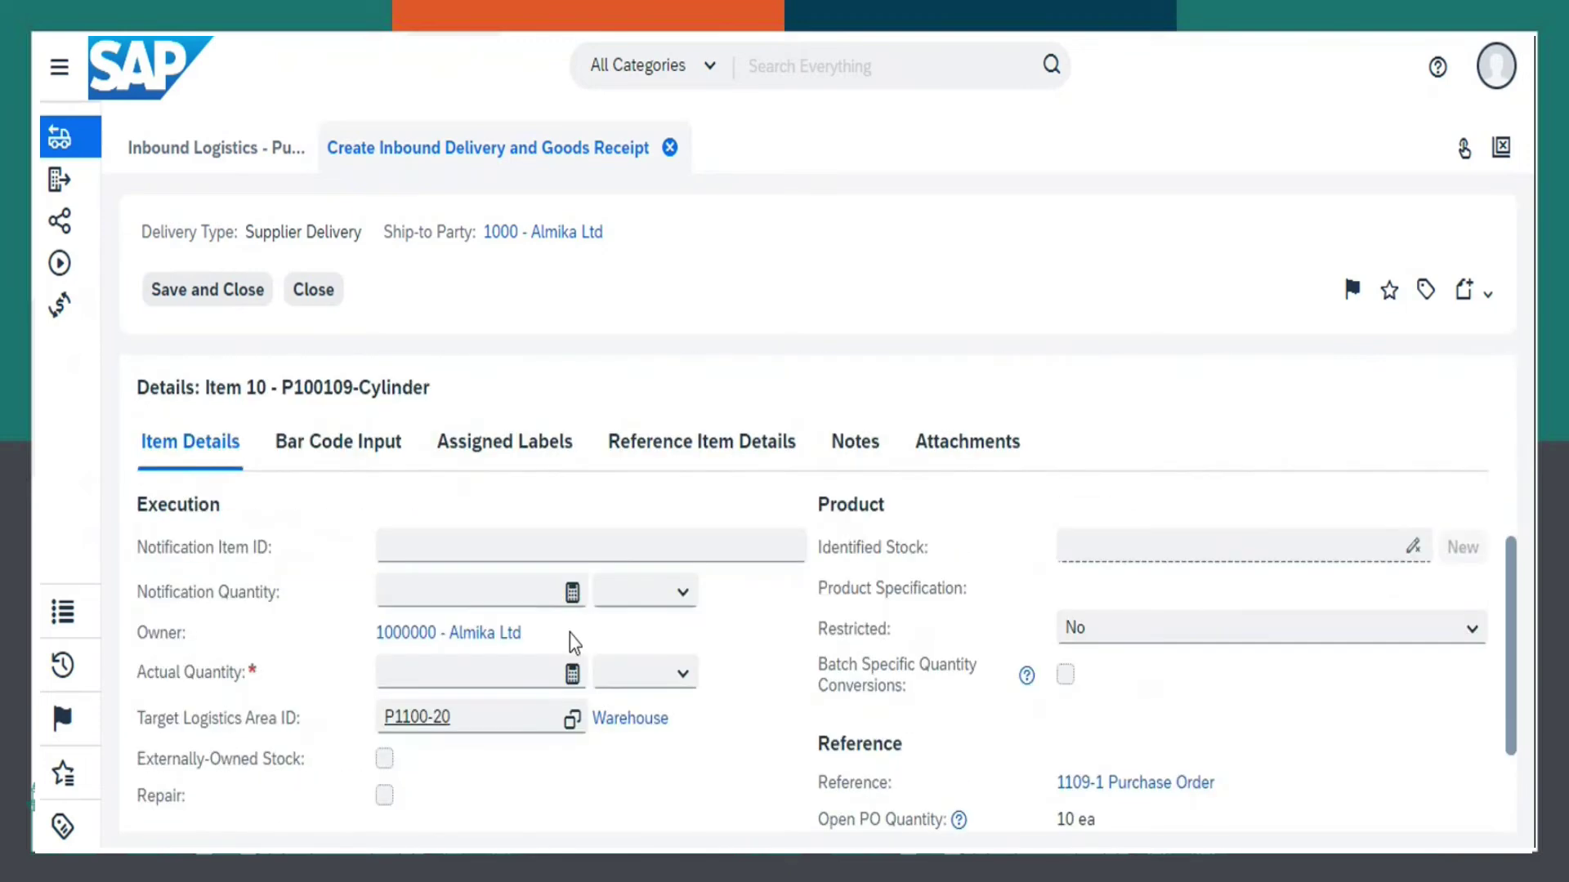
pyautogui.click(482, 669)
pyautogui.write('1')
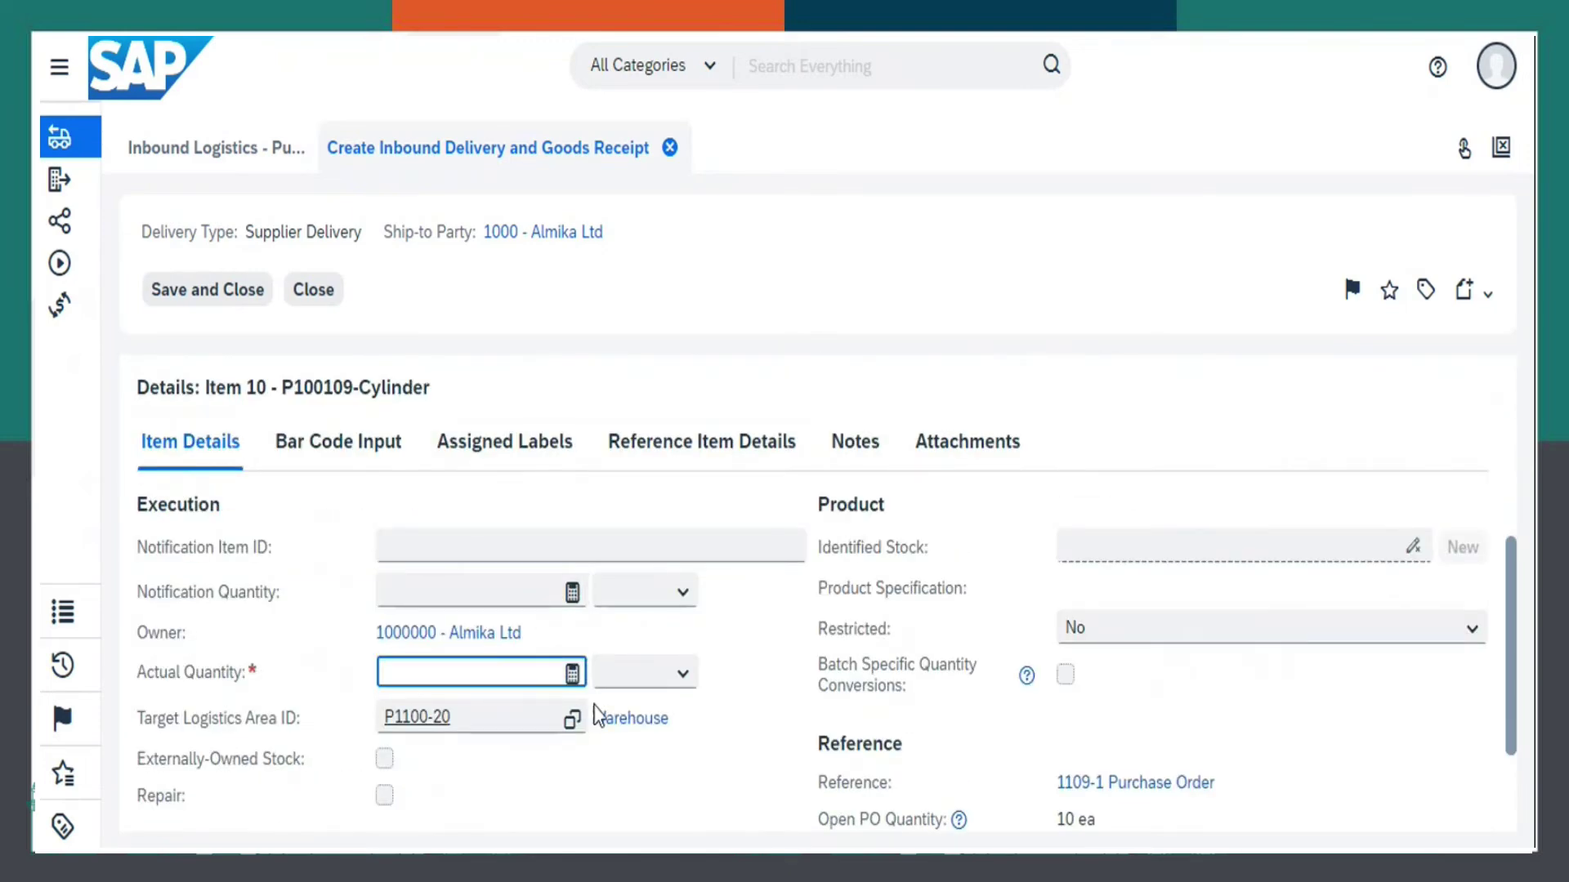
pyautogui.write('0')
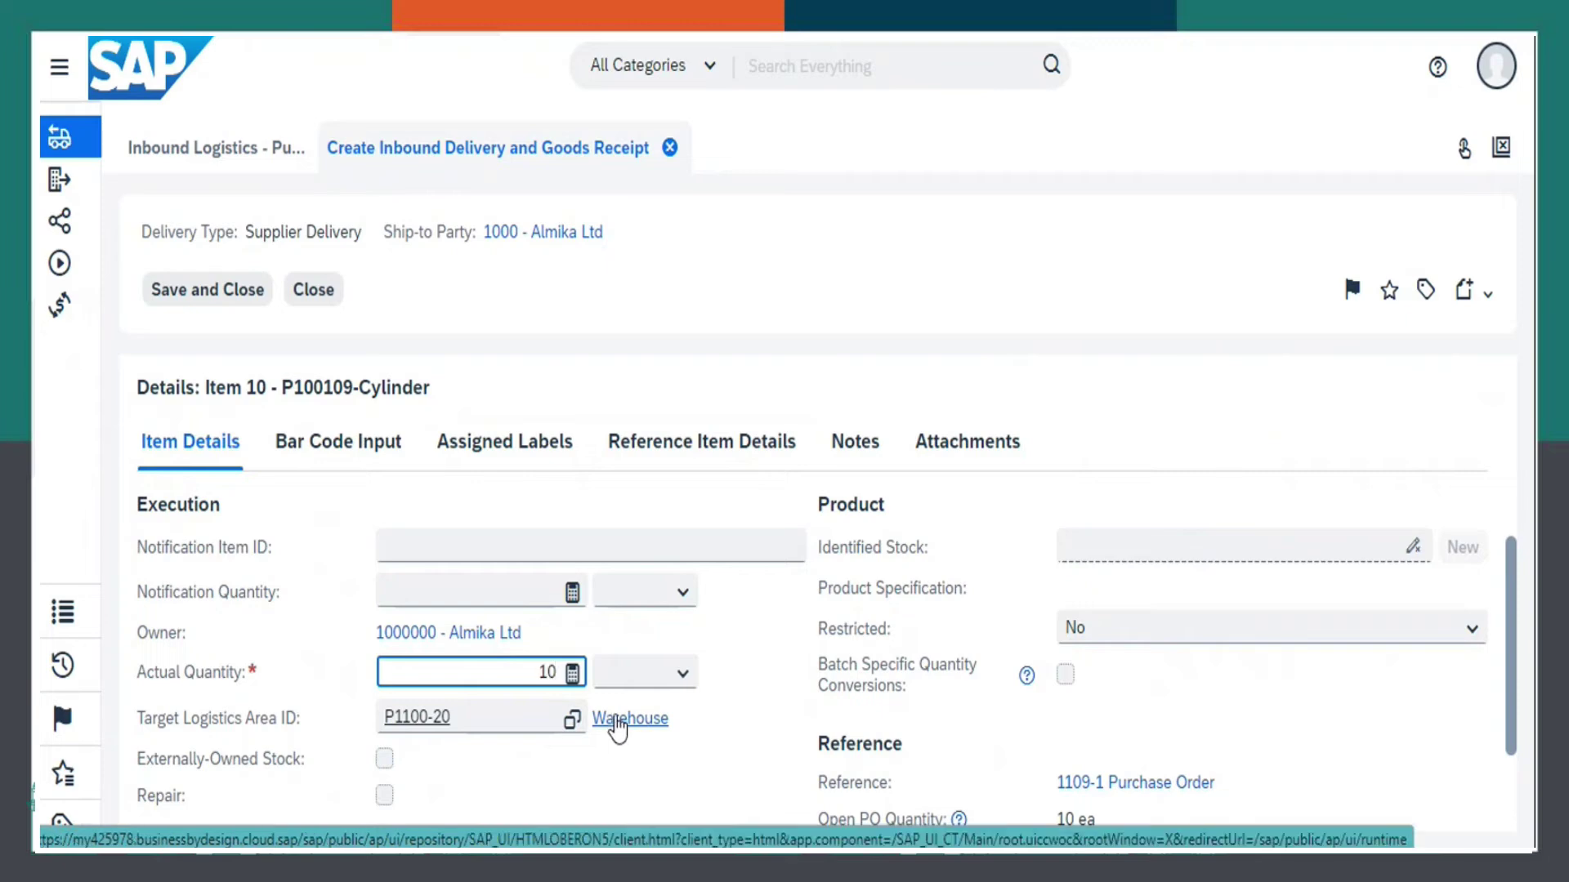
pyautogui.press('Tab')
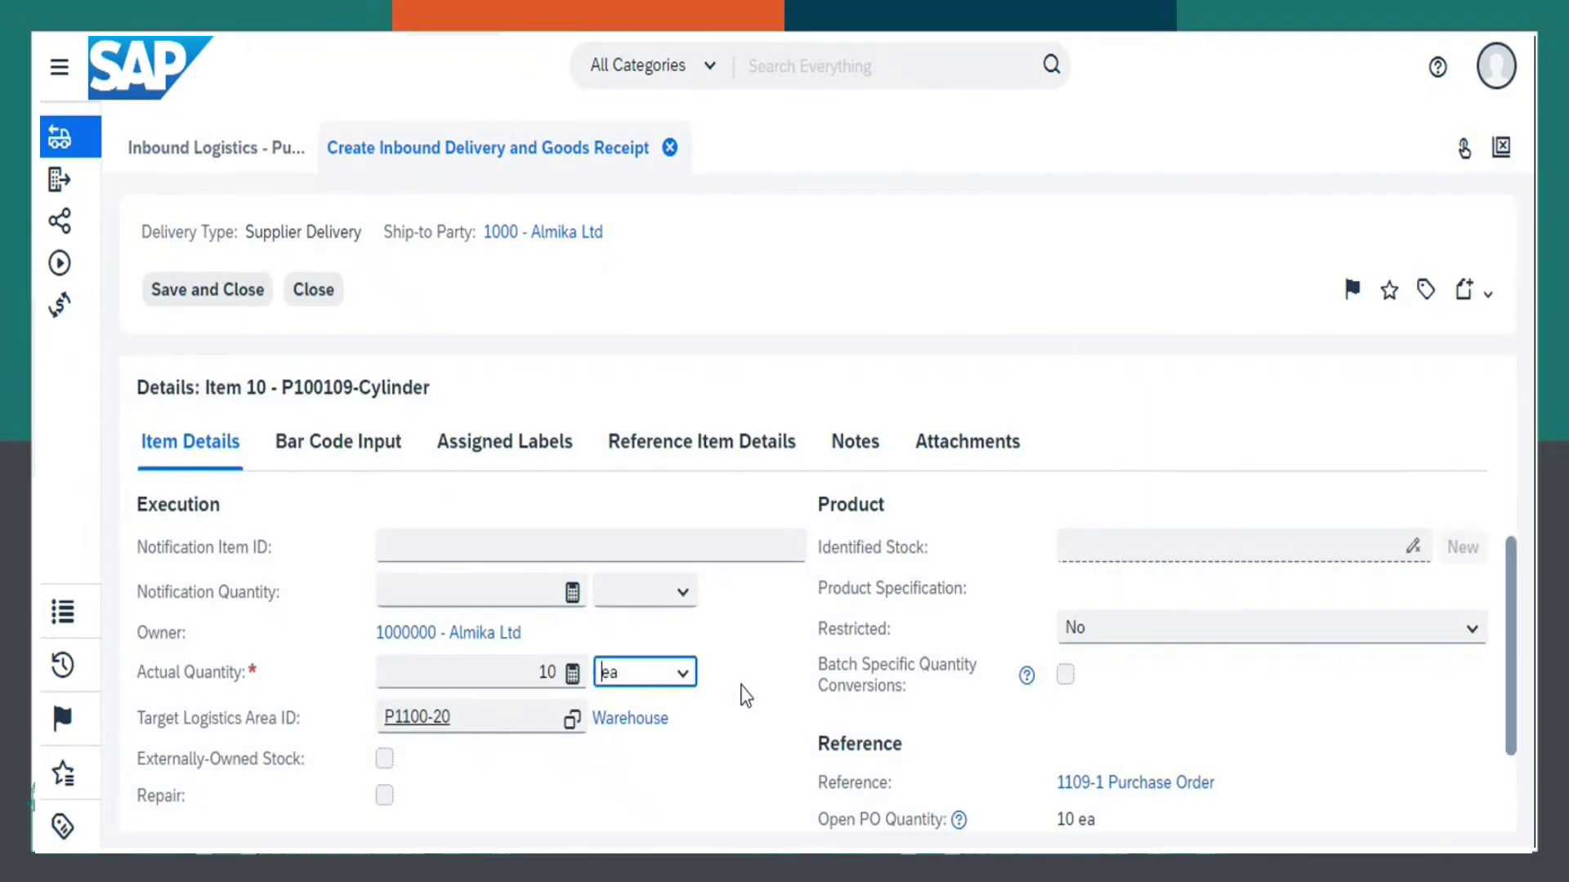
# - Save the inbound delivery and goods receipt and close it
pyautogui.scroll(-2, 742, 694)
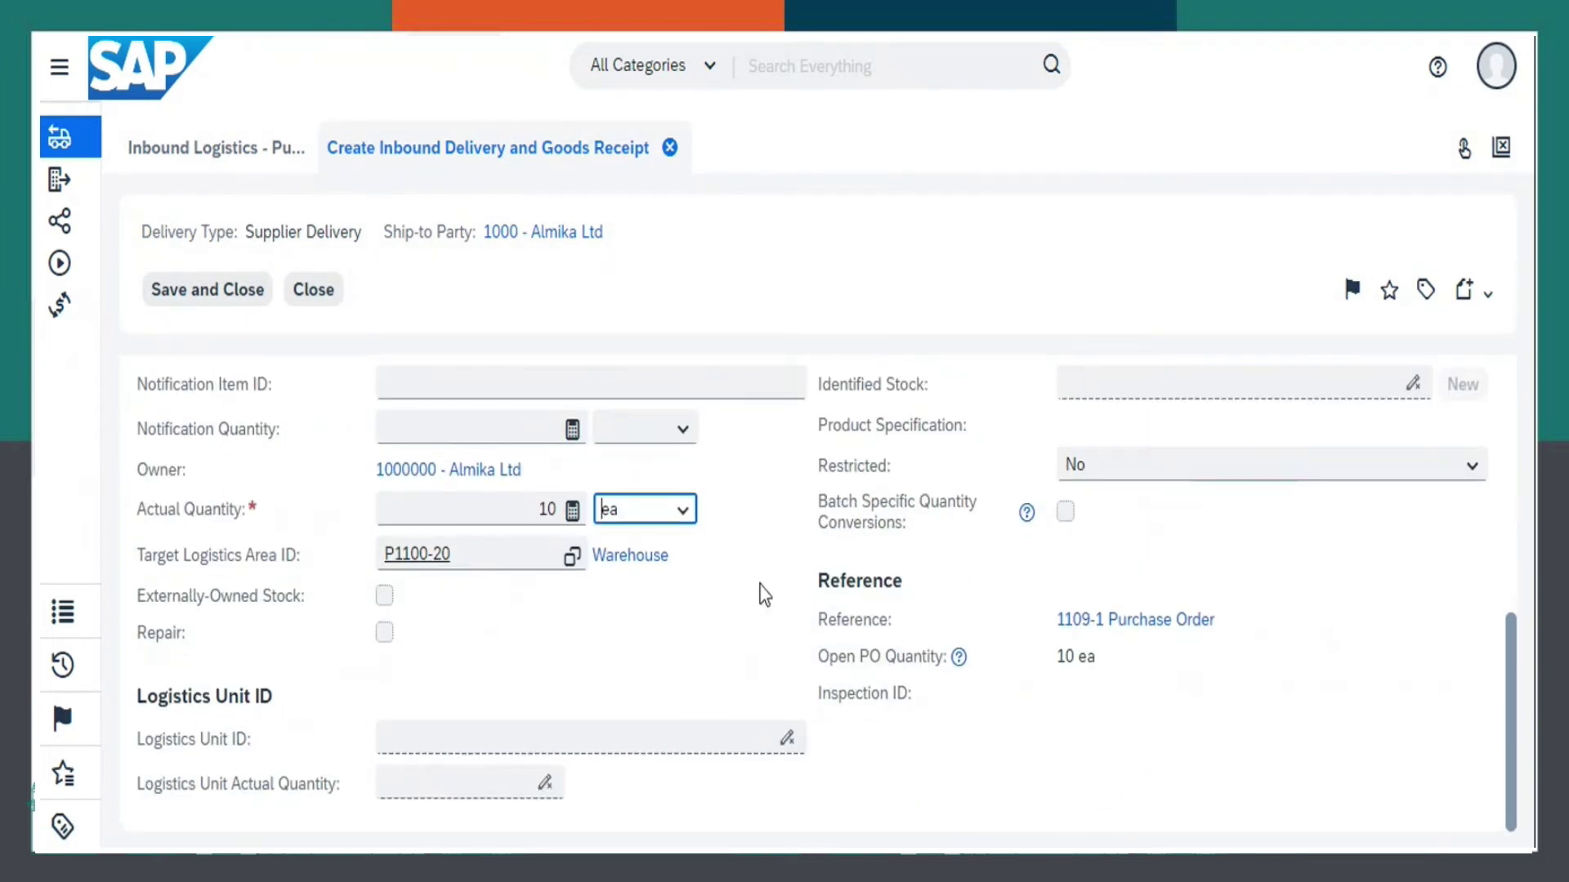
pyautogui.scroll(5, 1067, 585)
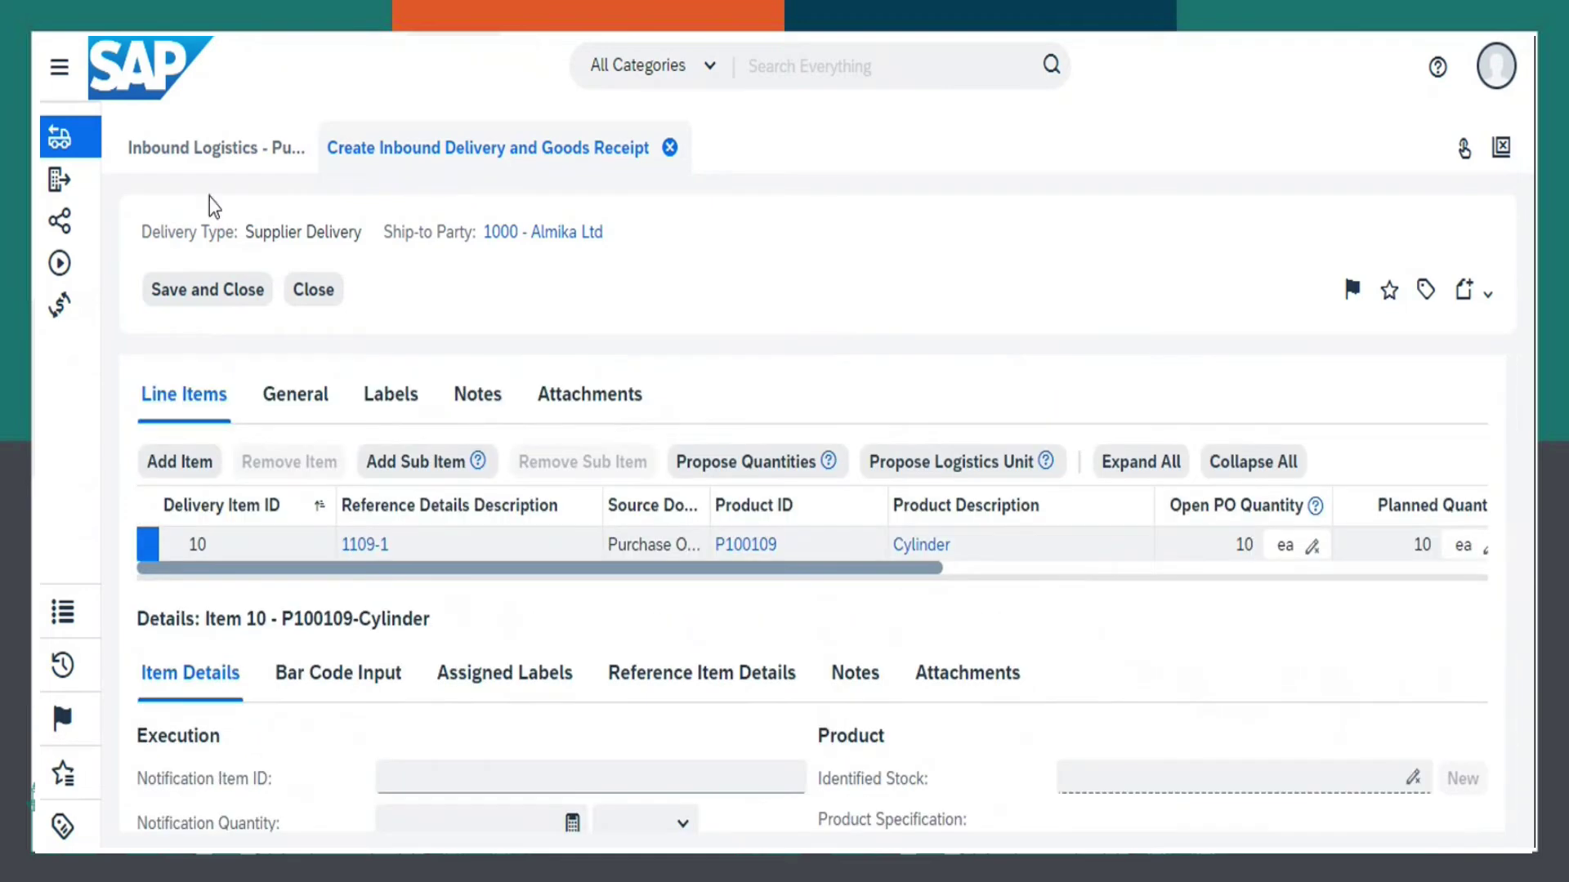
pyautogui.click(229, 304)
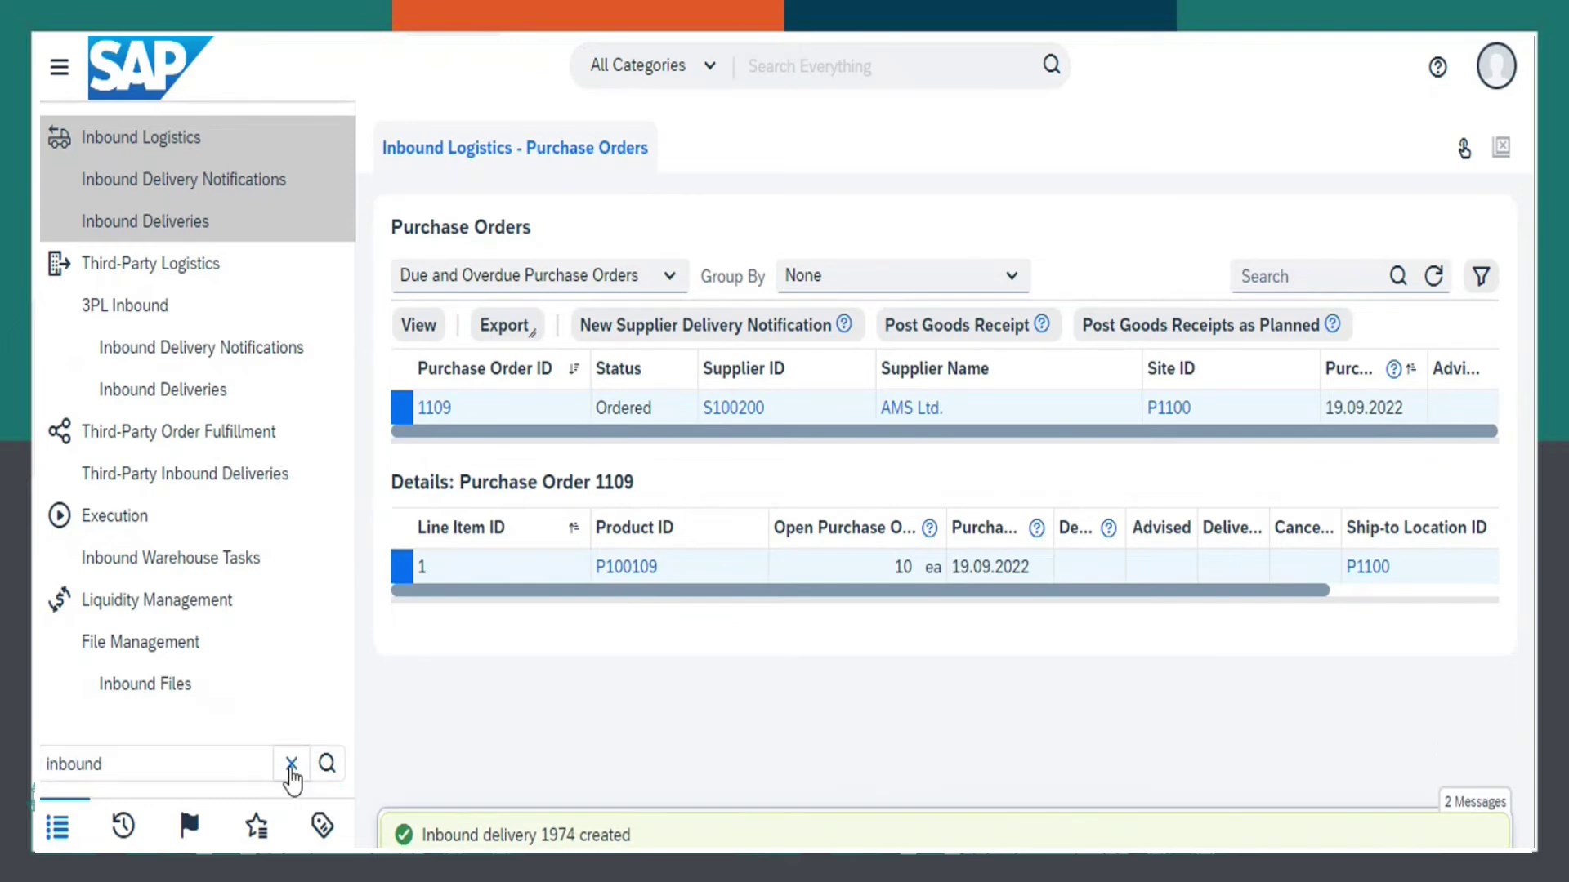
# - Find Supplier Invoicing by searching for "supplier inv" and open its Invoice Entry view
pyautogui.click(291, 765)
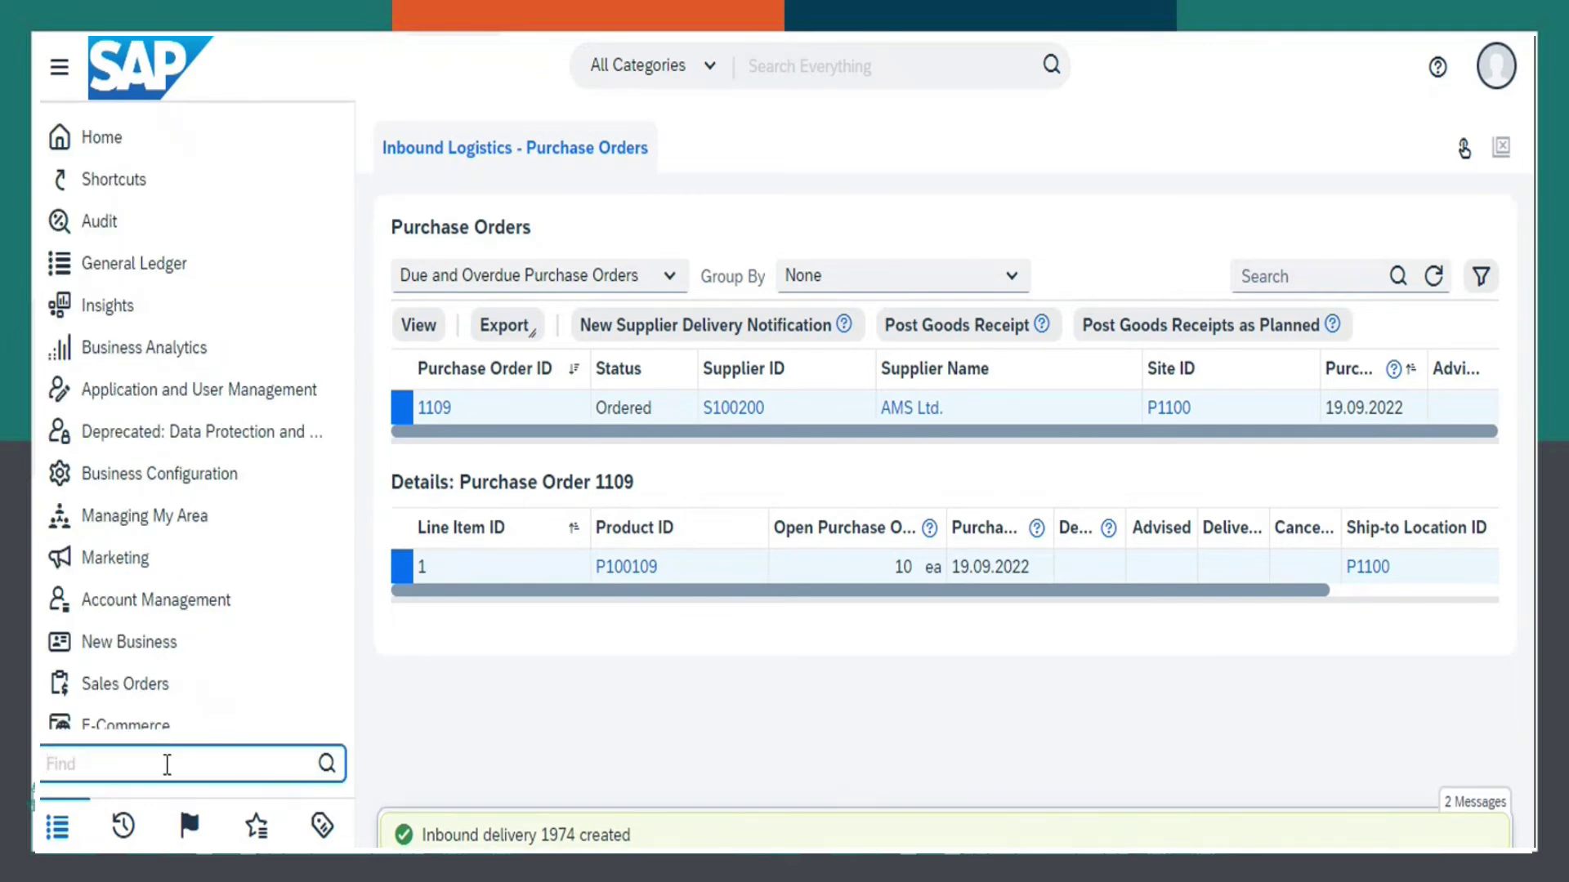
pyautogui.write('suppl')
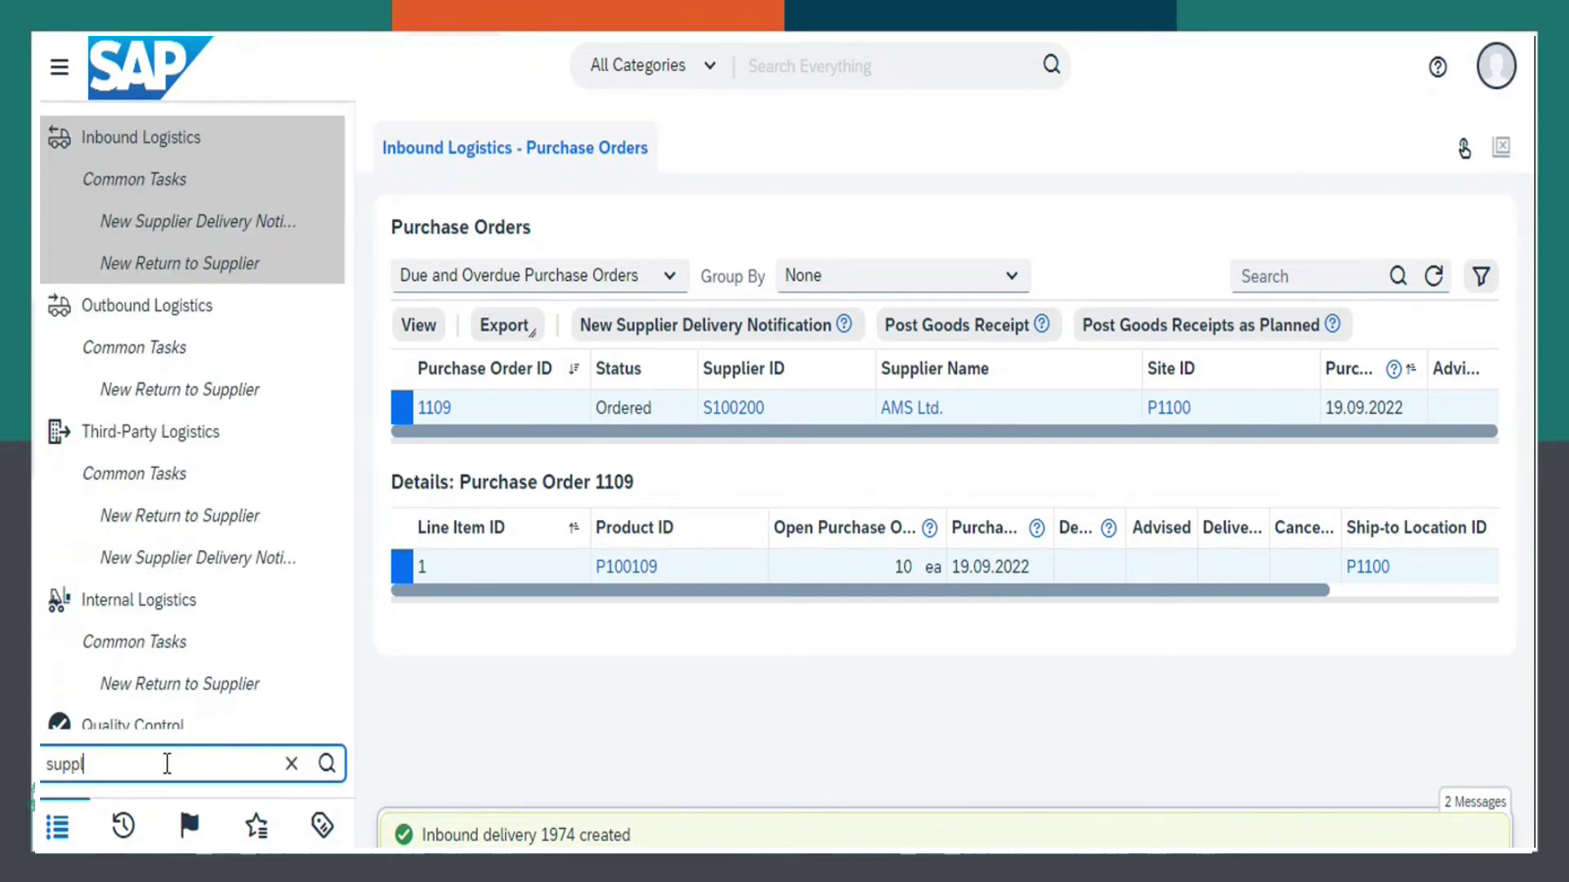
pyautogui.write('ier inv')
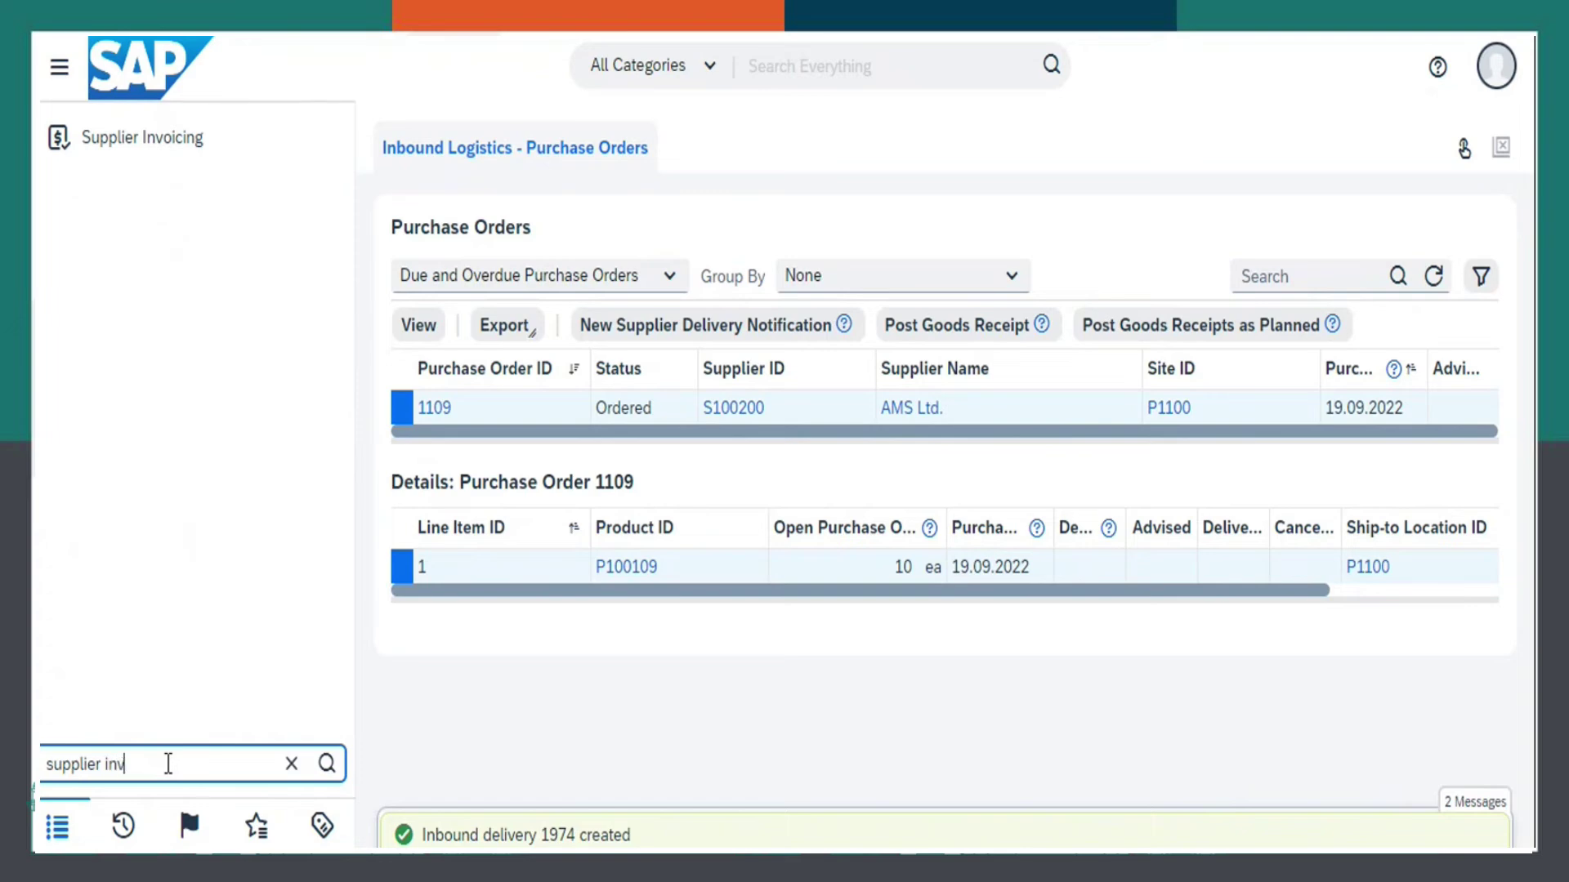
pyautogui.click(239, 155)
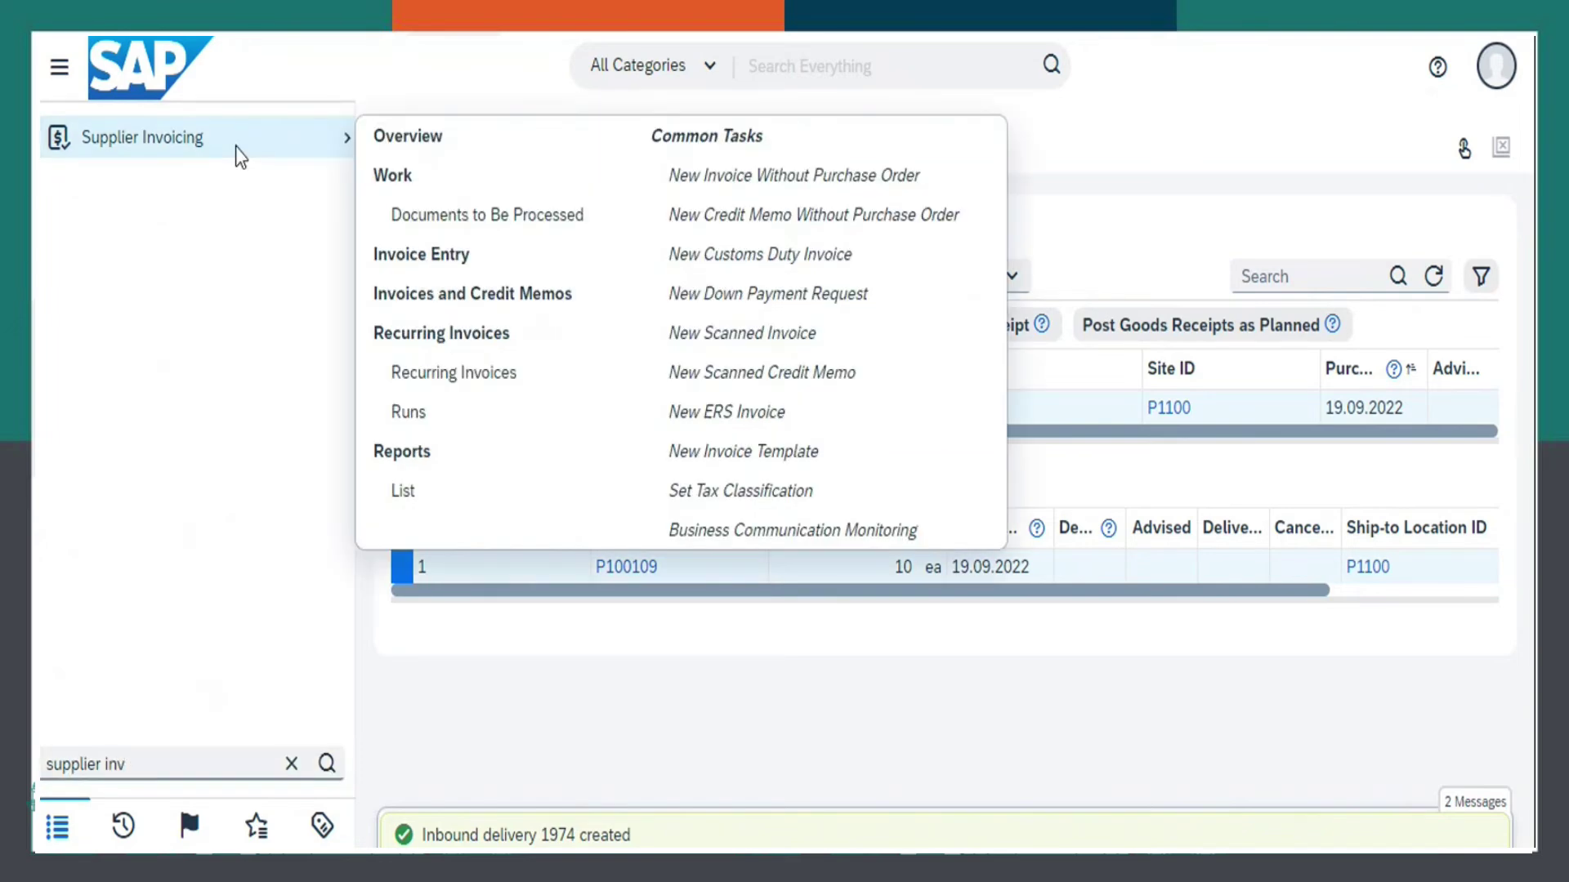
pyautogui.click(500, 261)
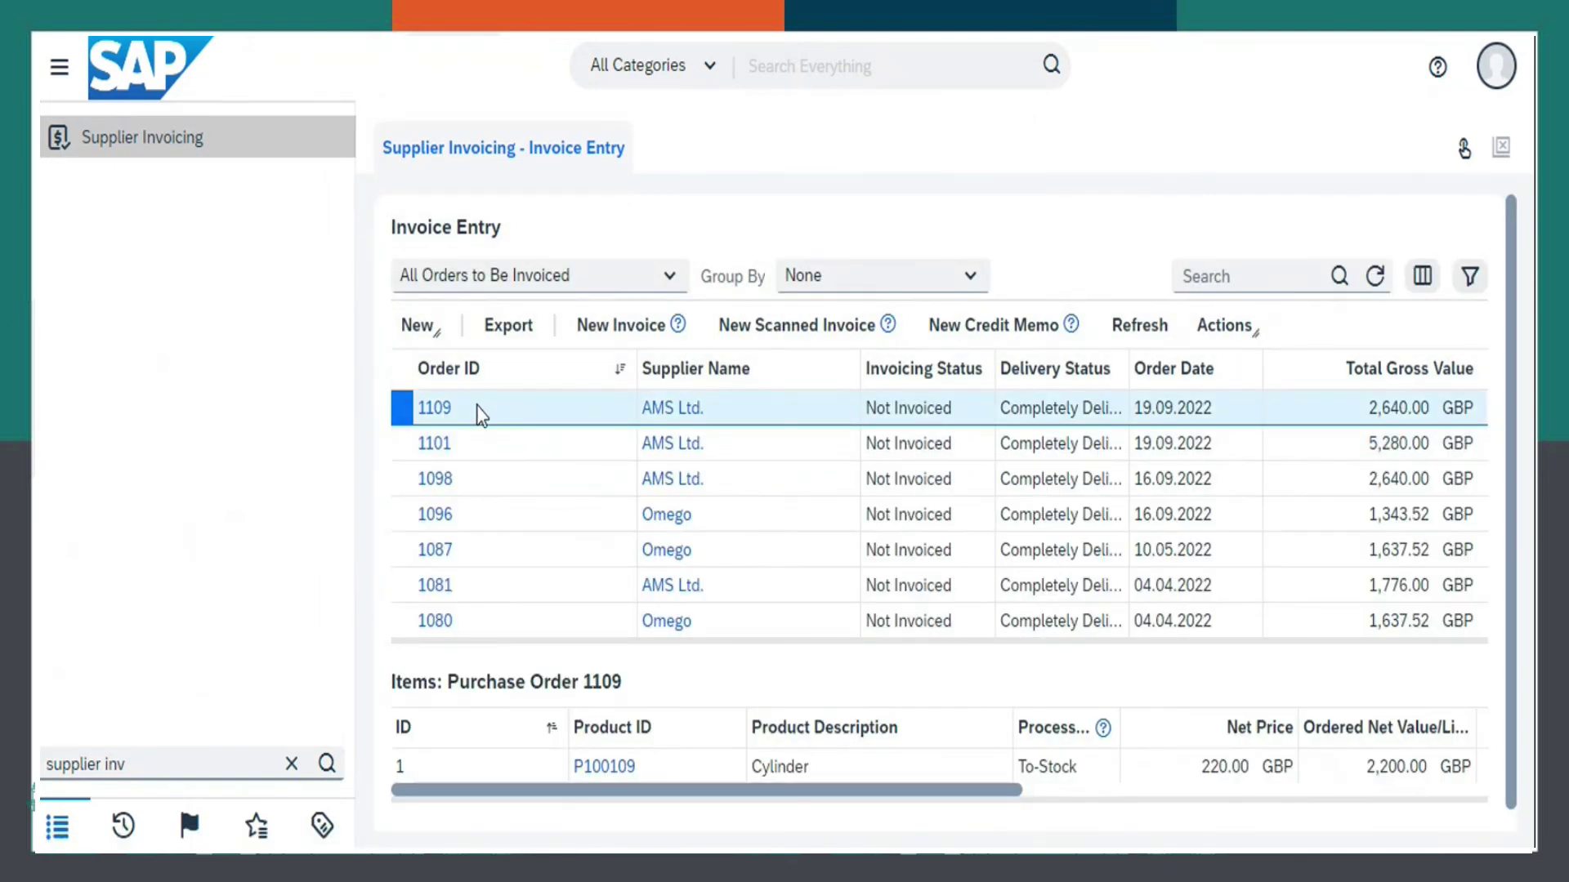
# - Create a new invoice for the AMS Ltd. order of 19.09.2022 worth 2,640.00 GBP, with external document ID 234567
pyautogui.click(479, 408)
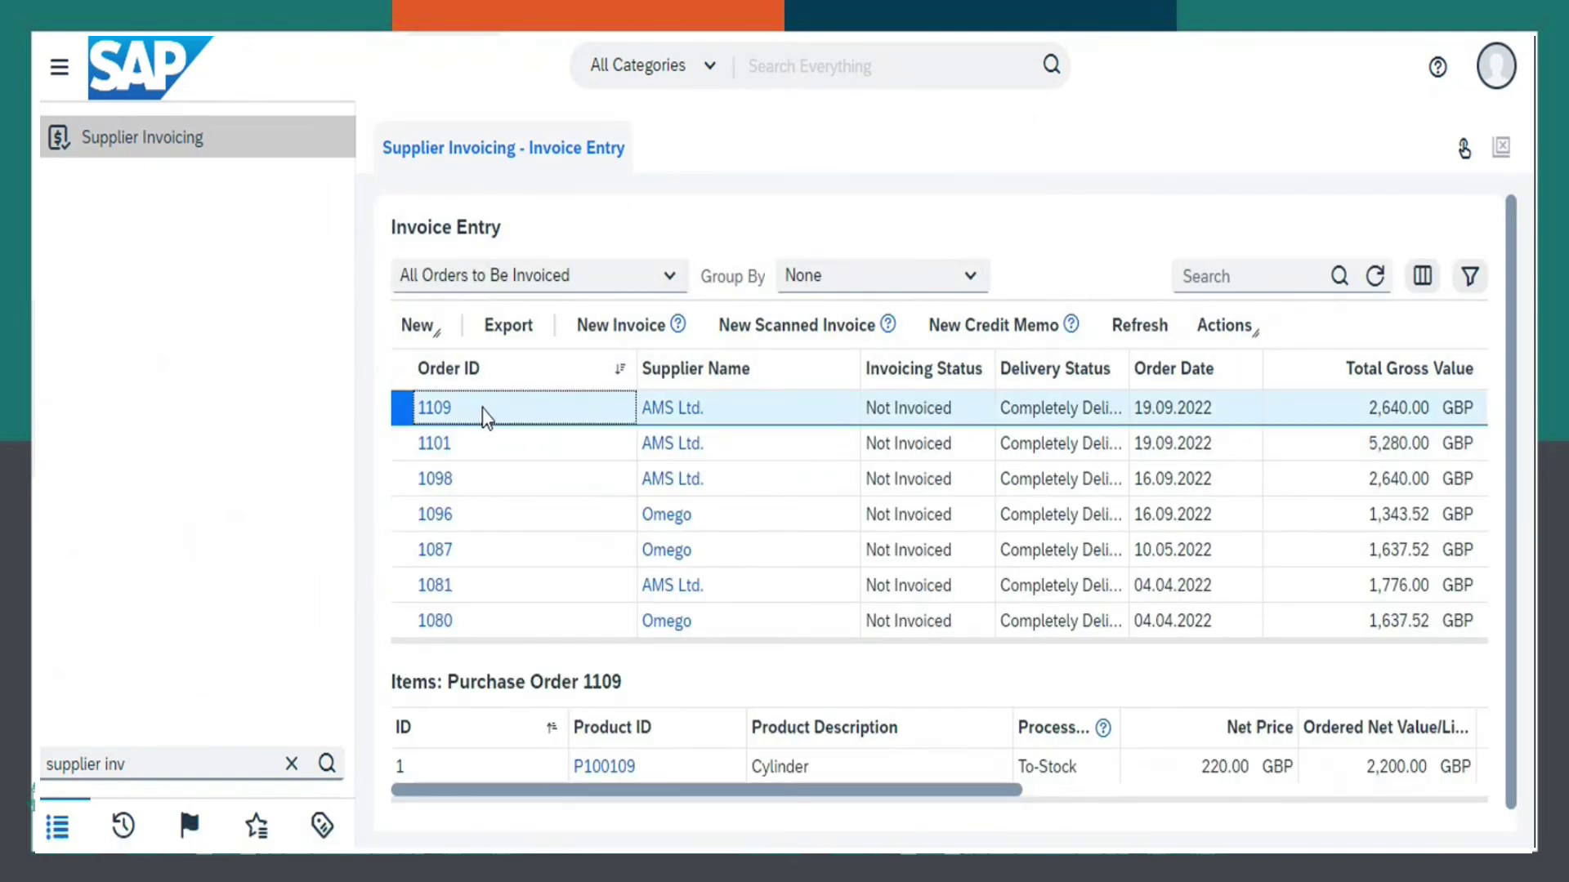
pyautogui.click(629, 335)
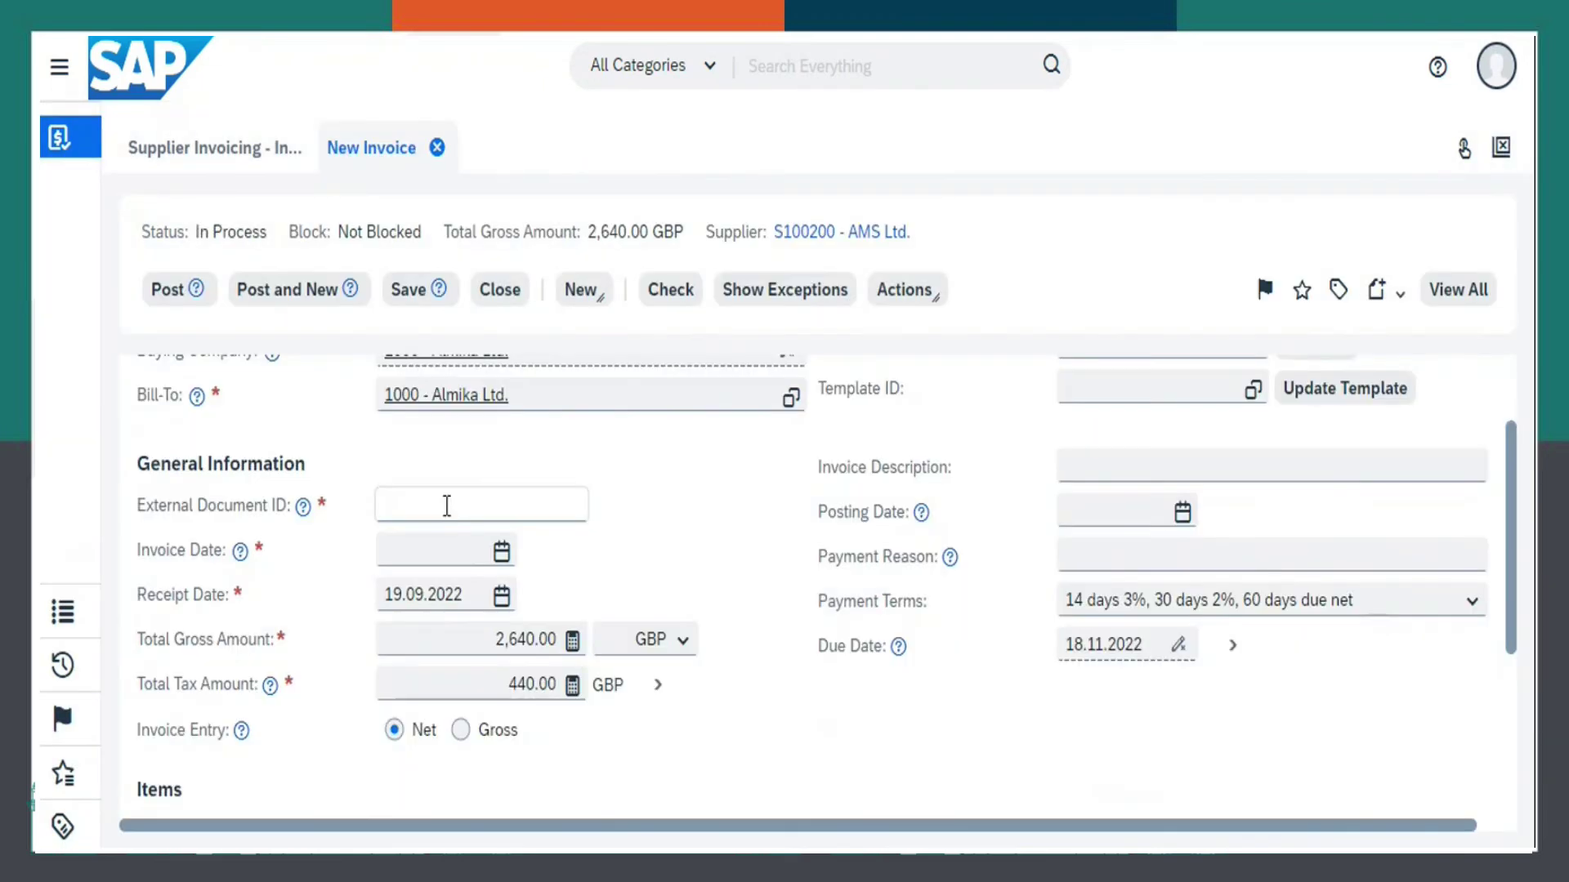
pyautogui.click(447, 506)
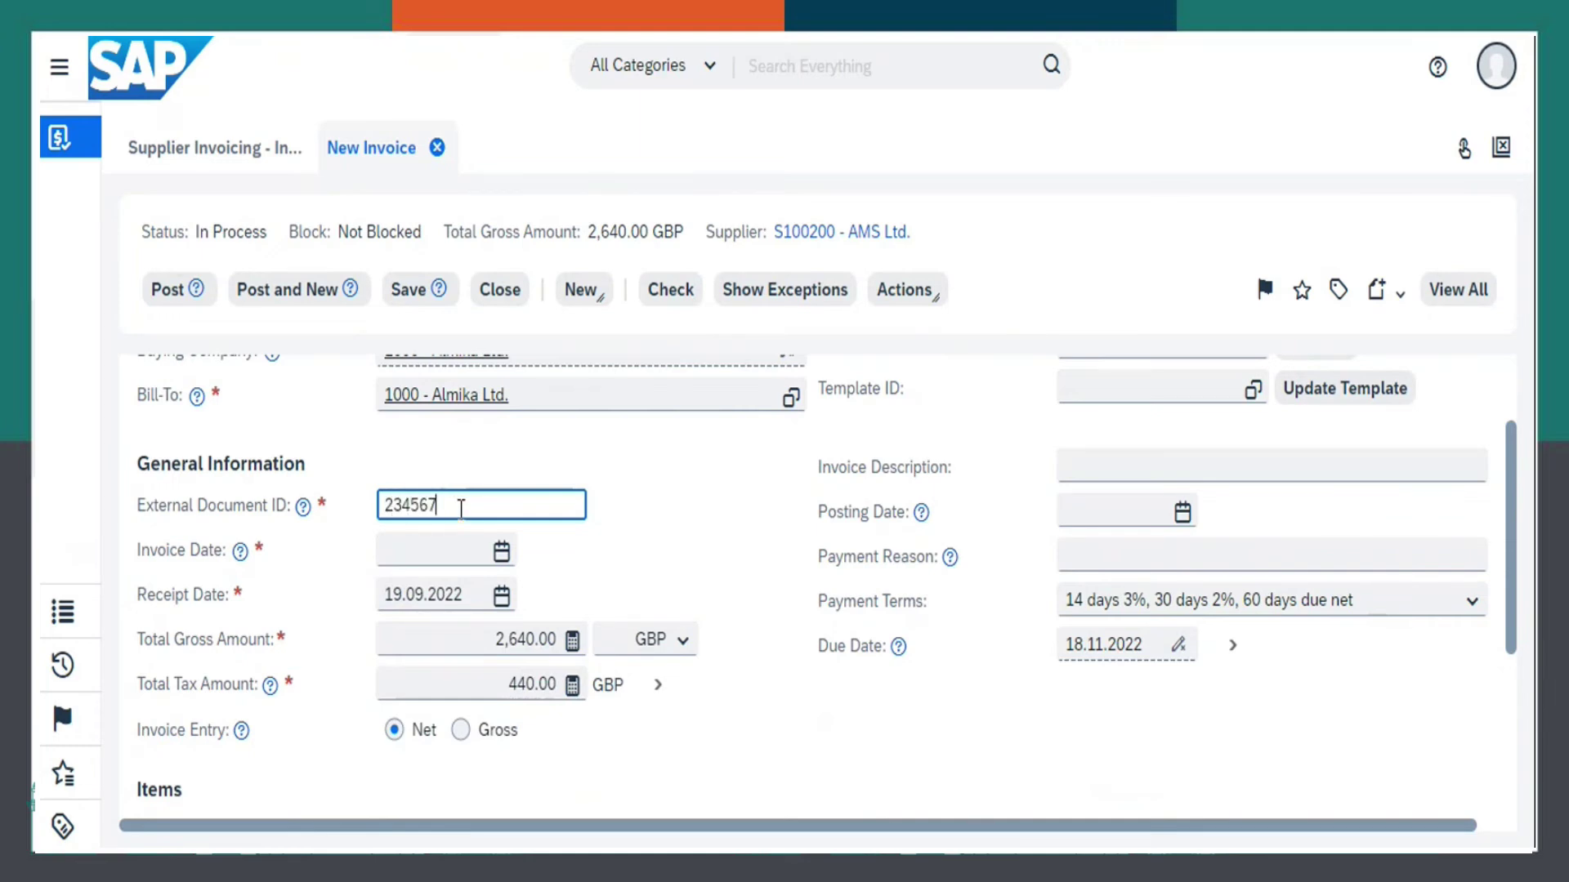
# - Set both the invoice date and the posting date to 19.09.2022
pyautogui.click(501, 551)
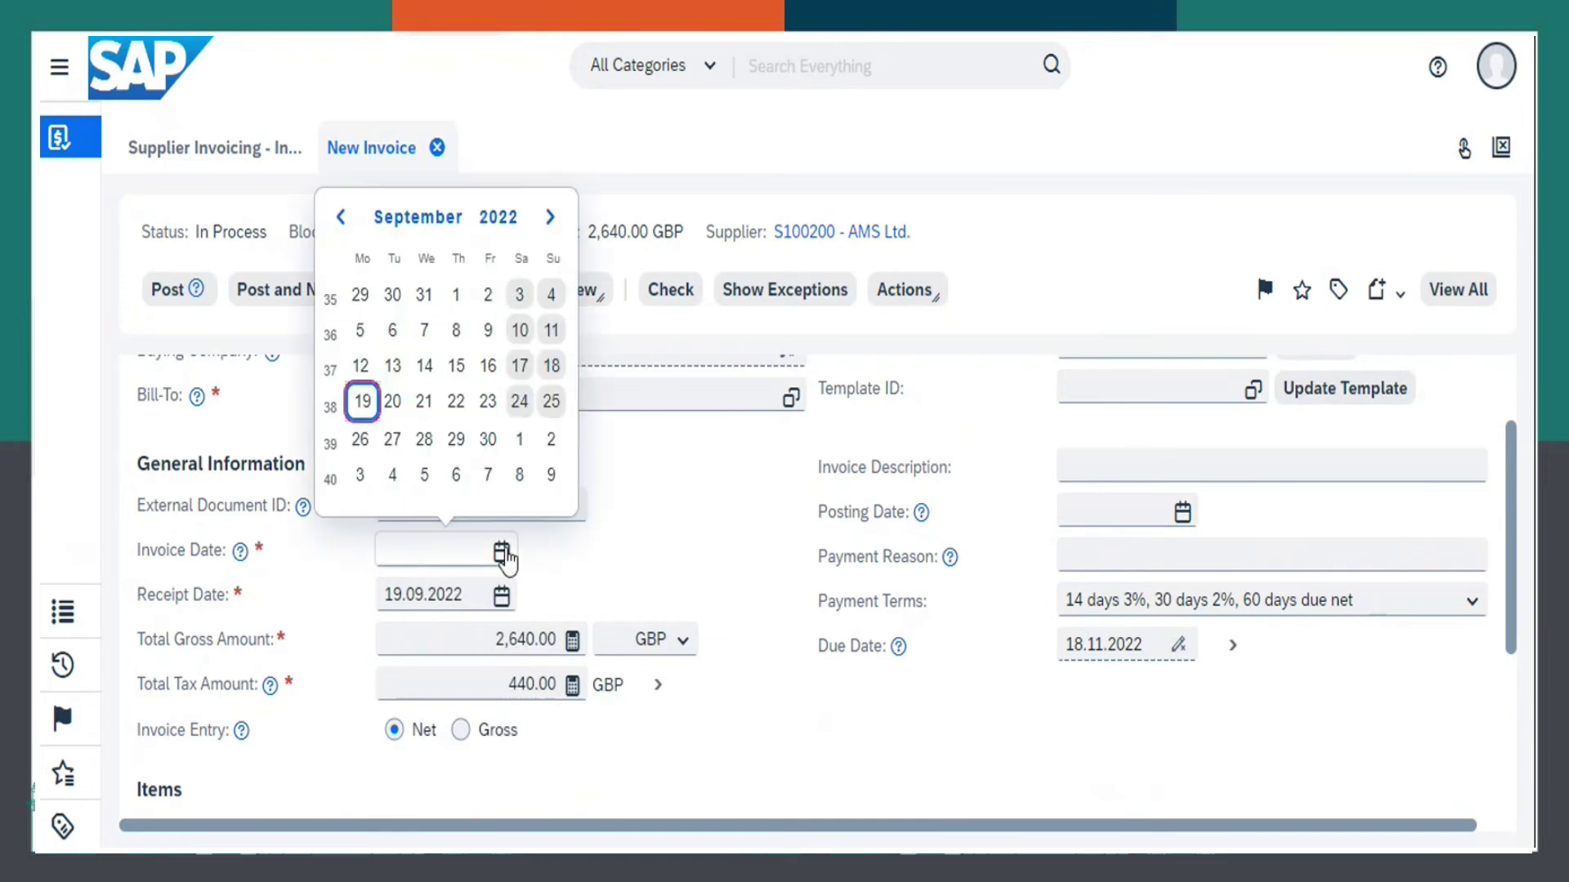
pyautogui.click(362, 401)
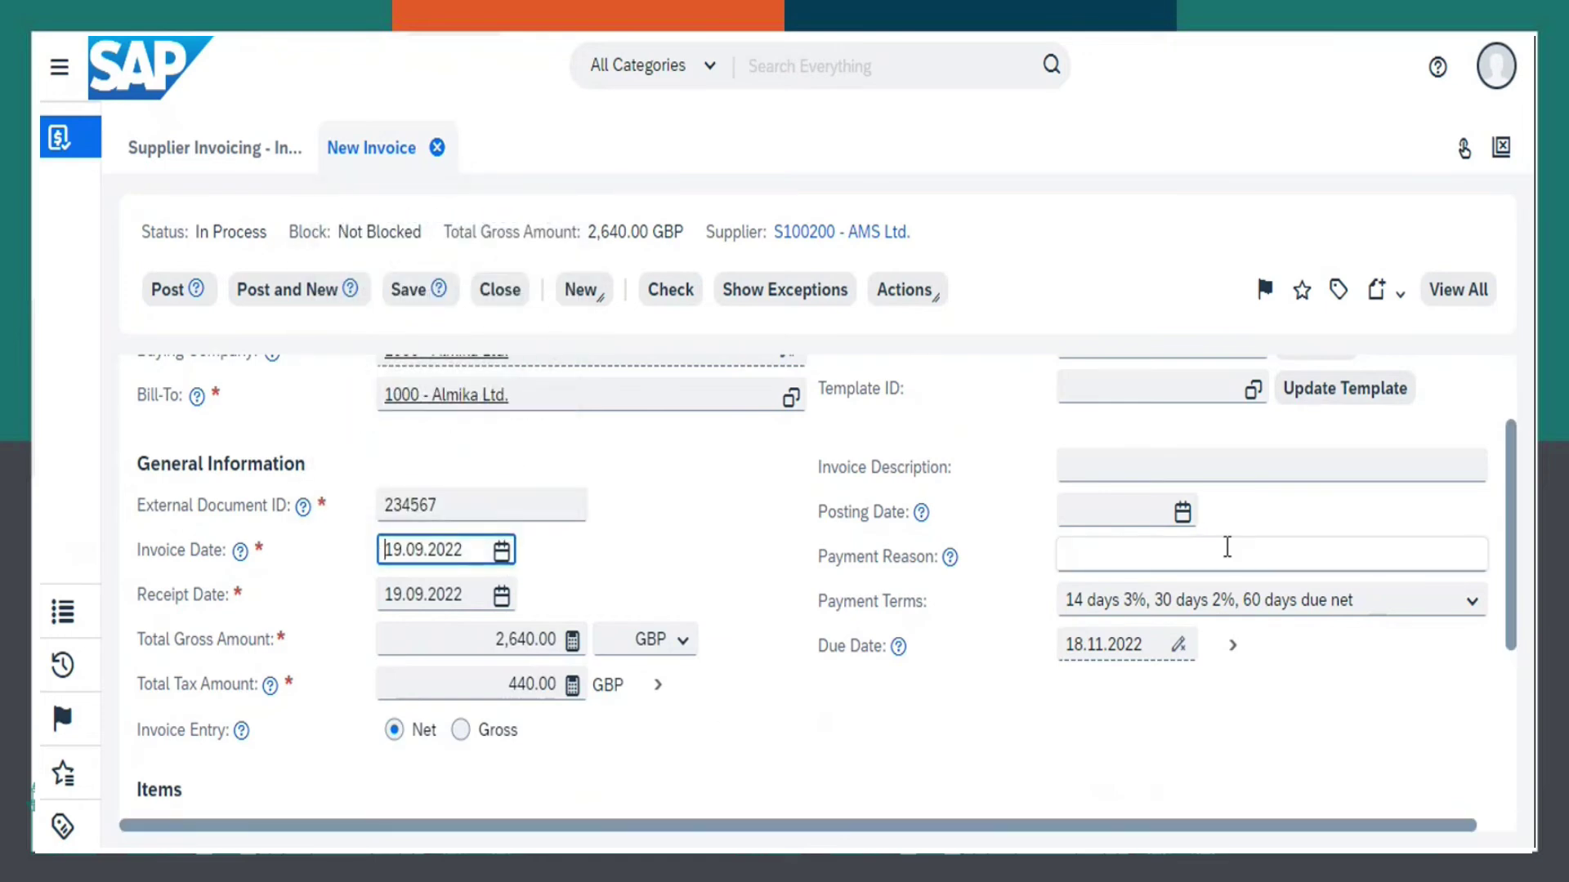
pyautogui.click(1182, 513)
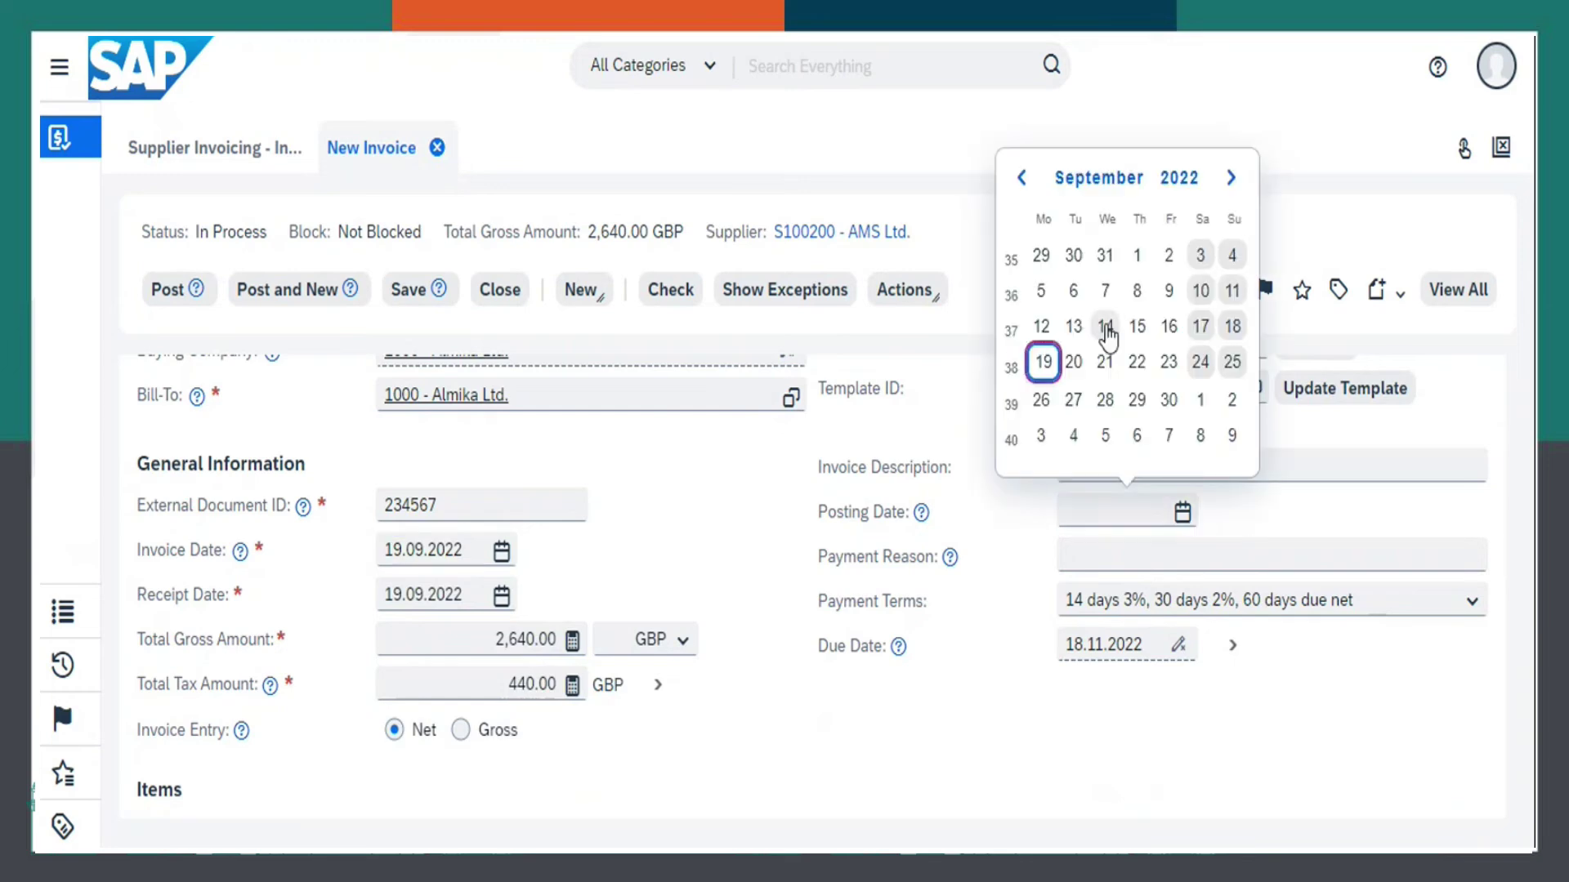
pyautogui.click(1044, 362)
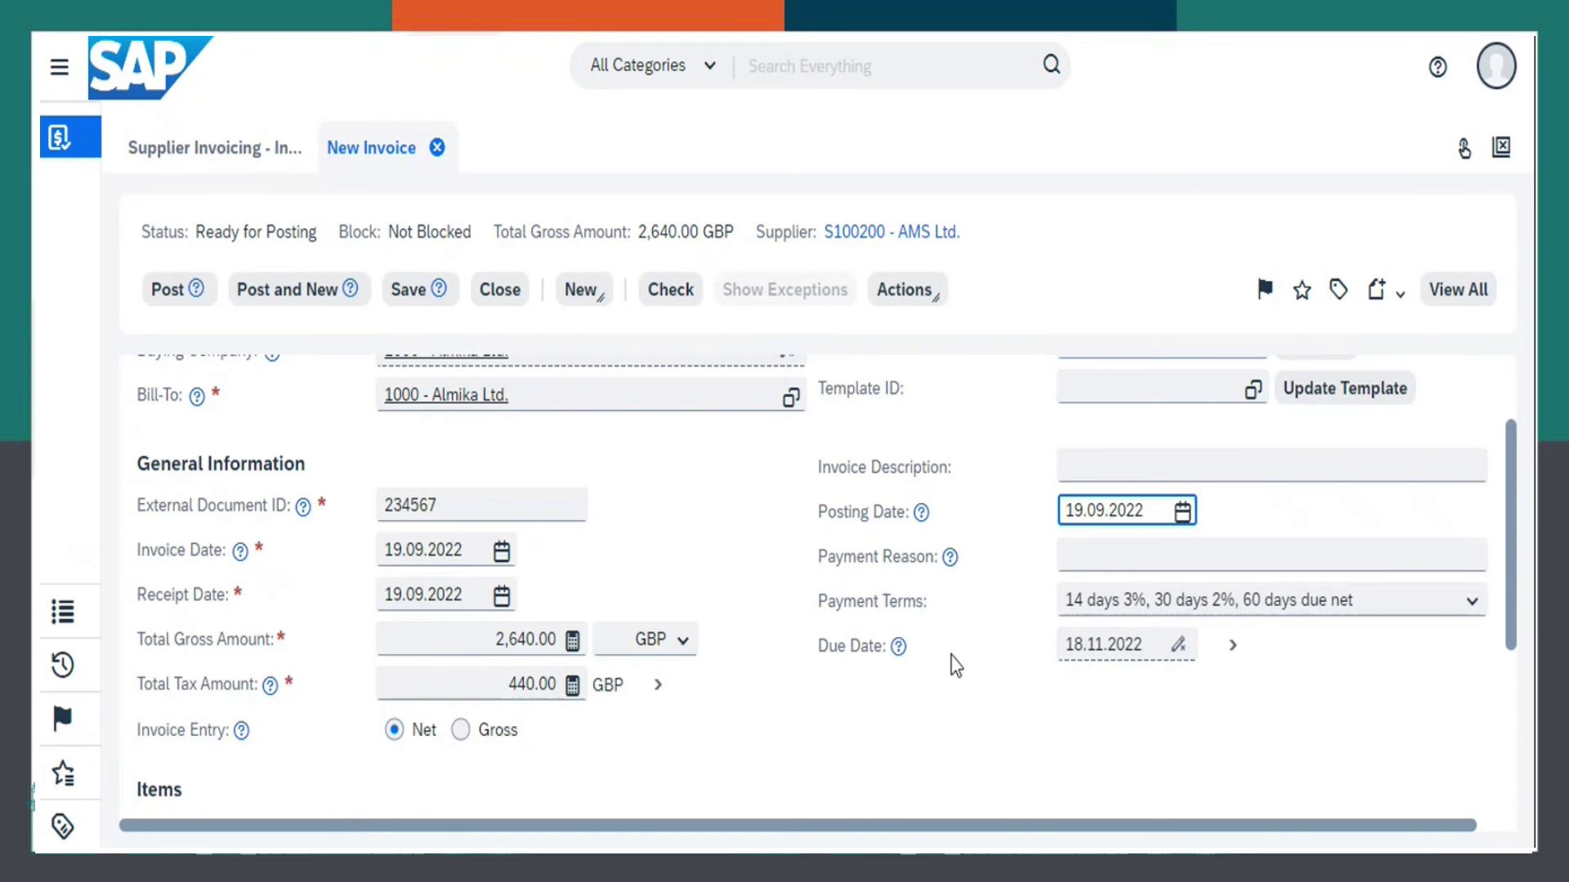
# - Review the Cylinder item of the AMS Ltd. invoice, check the document for errors and post it
pyautogui.scroll(-2, 983, 648)
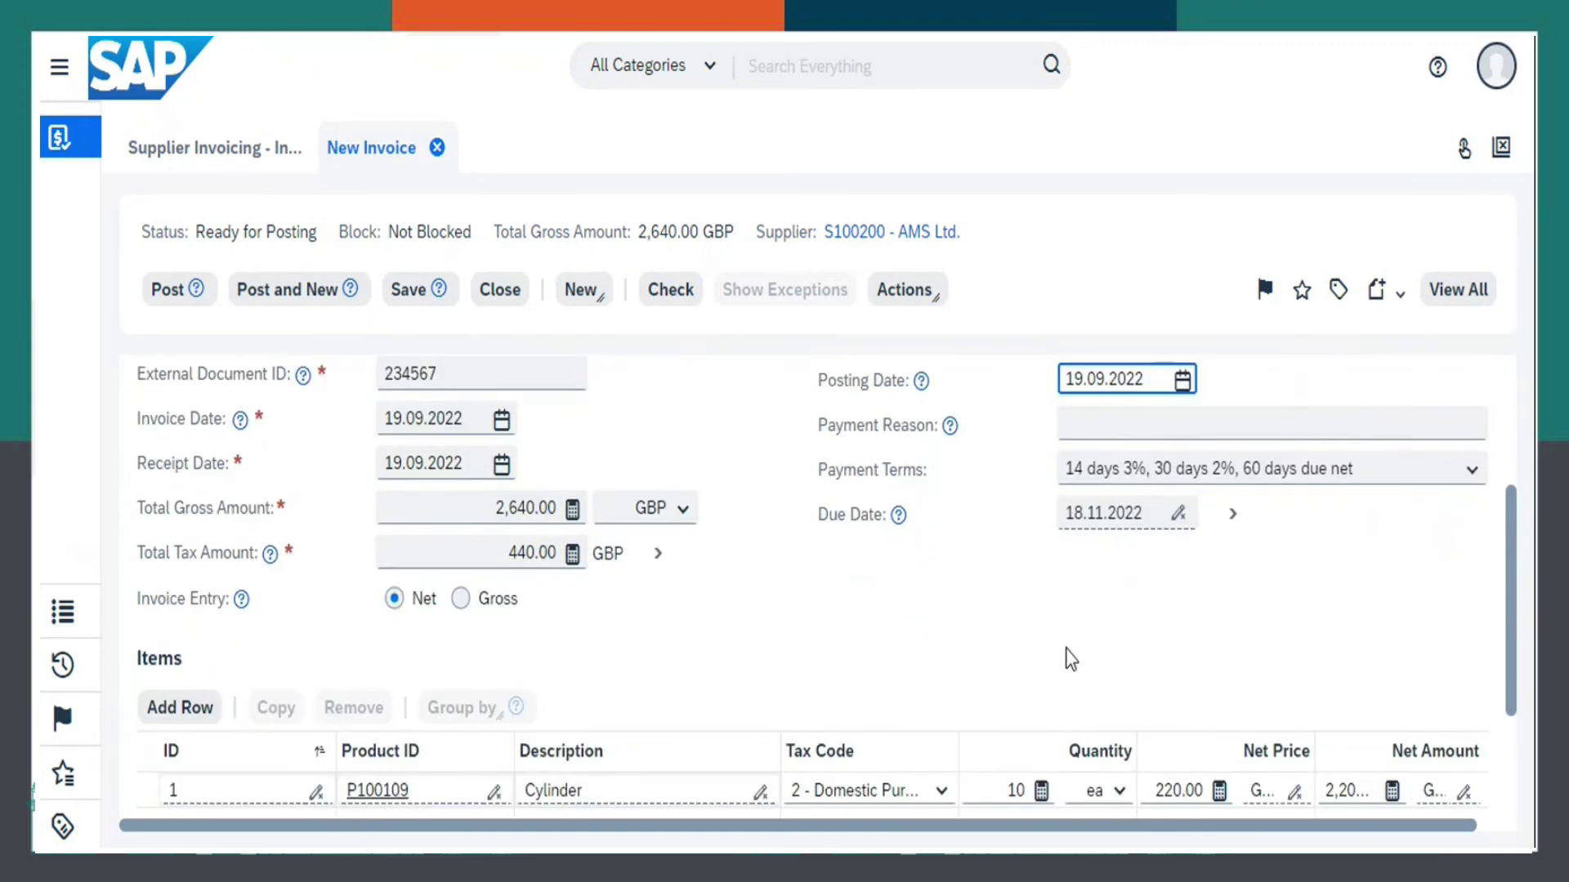
pyautogui.scroll(-2, 1061, 670)
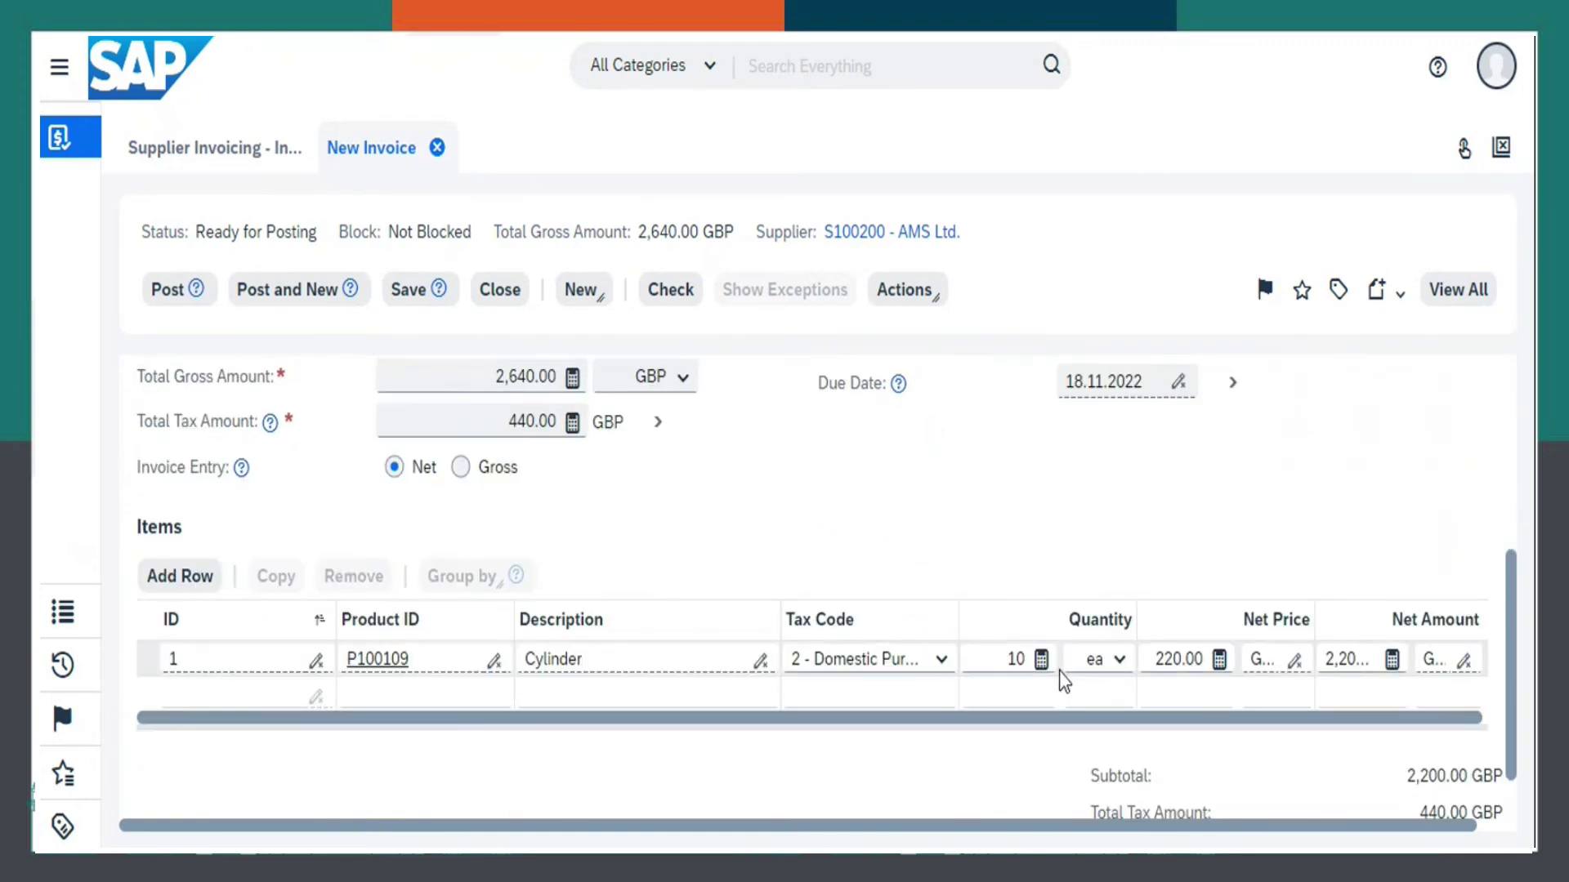
pyautogui.scroll(-1, 1059, 670)
pyautogui.click(670, 296)
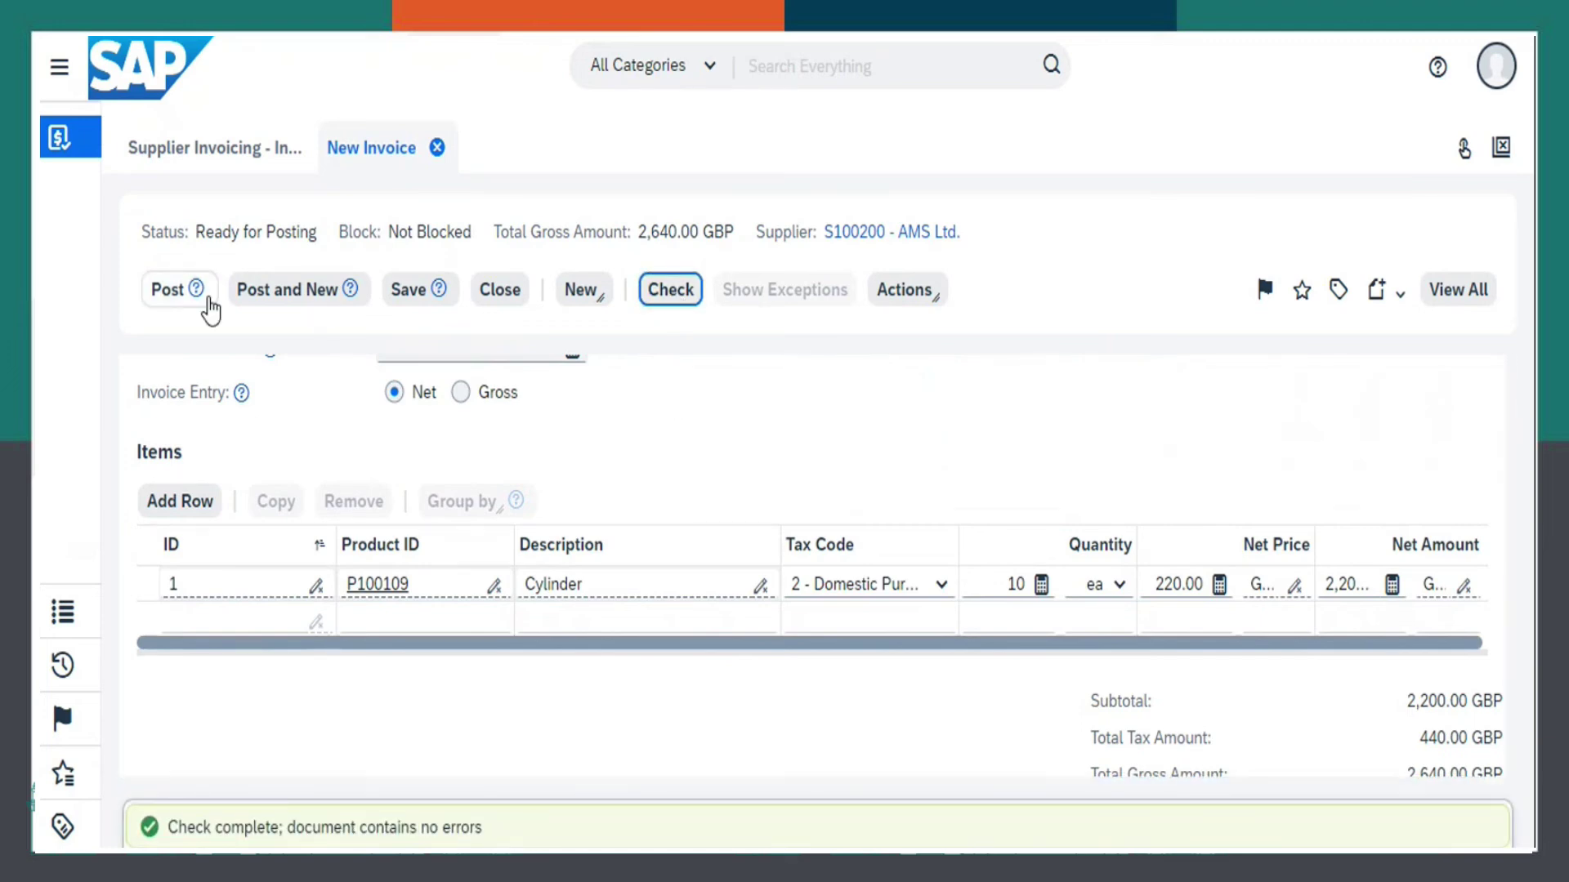
pyautogui.click(175, 291)
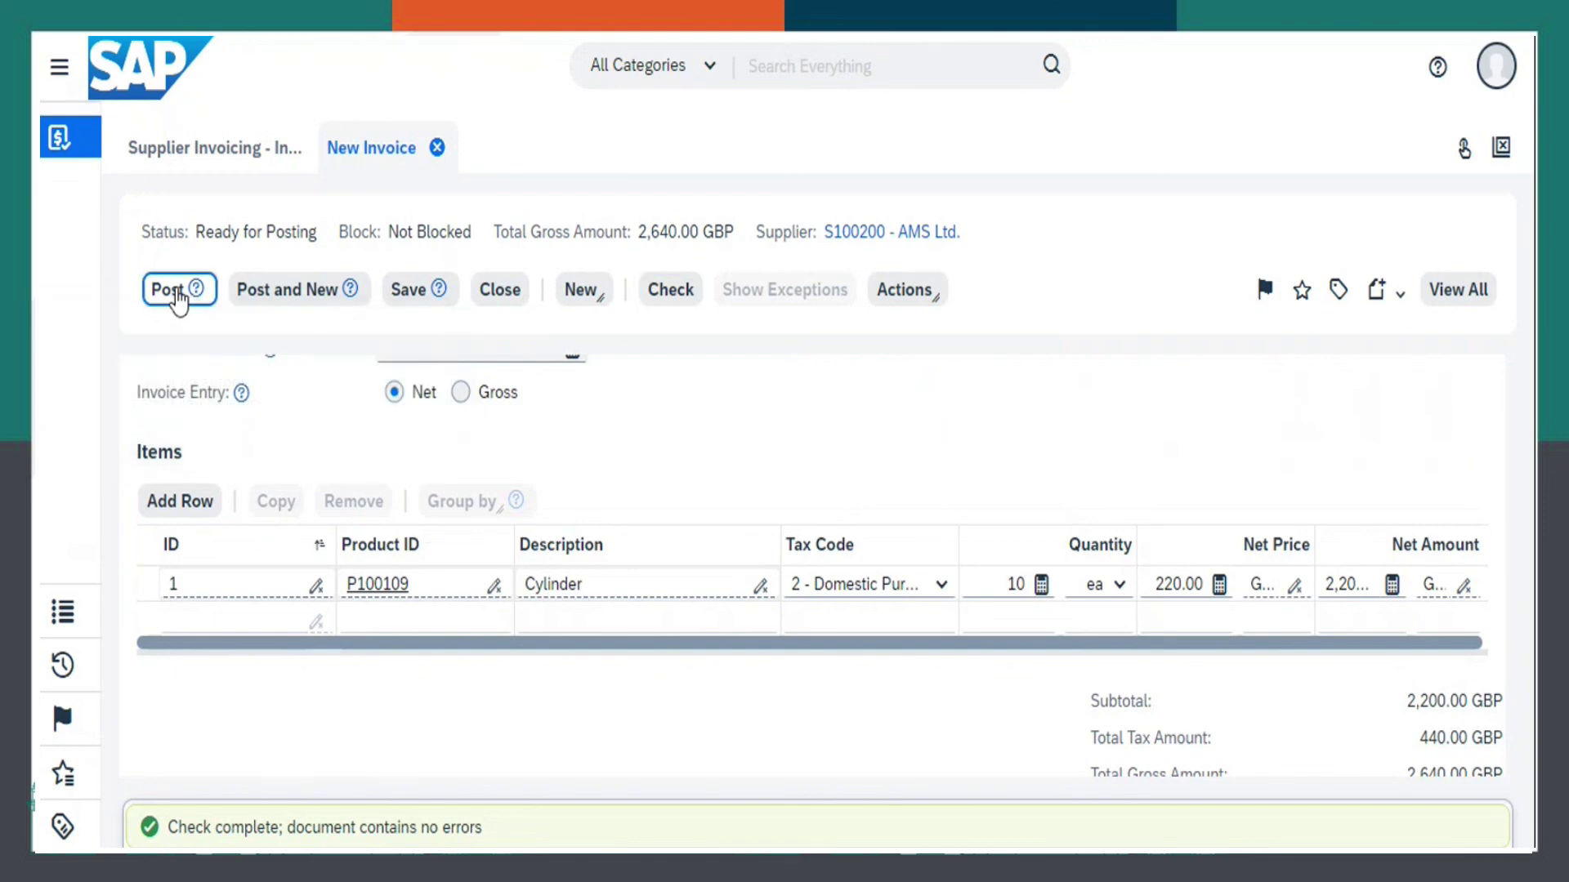